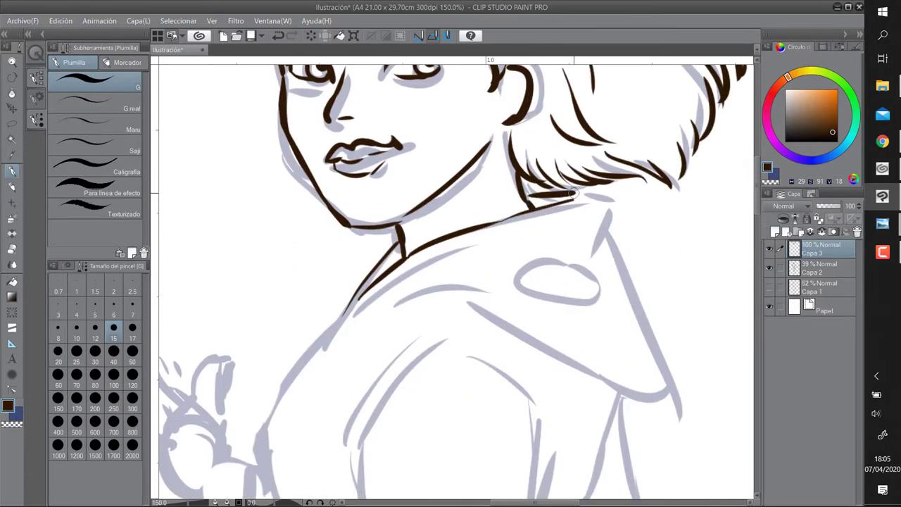
Ink the hood and the jacket's front contour from the shoulder down past the belt to the hem
scroll(569, 287, down, 5)
drag(392, 299, 422, 407)
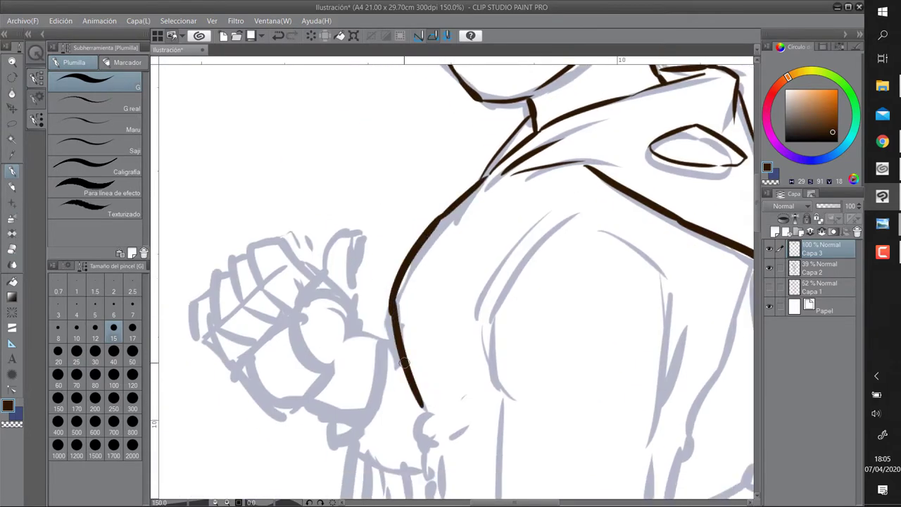
scroll(422, 407, down, 5)
drag(414, 211, 485, 266)
scroll(479, 268, down, 5)
drag(435, 159, 387, 442)
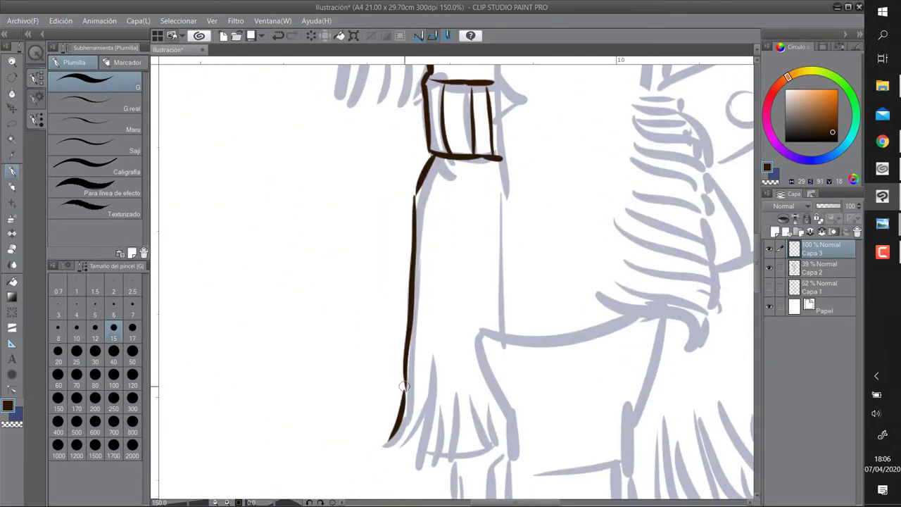
Ink the fringe along the jacket's front hem and the short leg line beneath it
drag(458, 427, 483, 451)
scroll(462, 431, down, 5)
drag(404, 261, 416, 314)
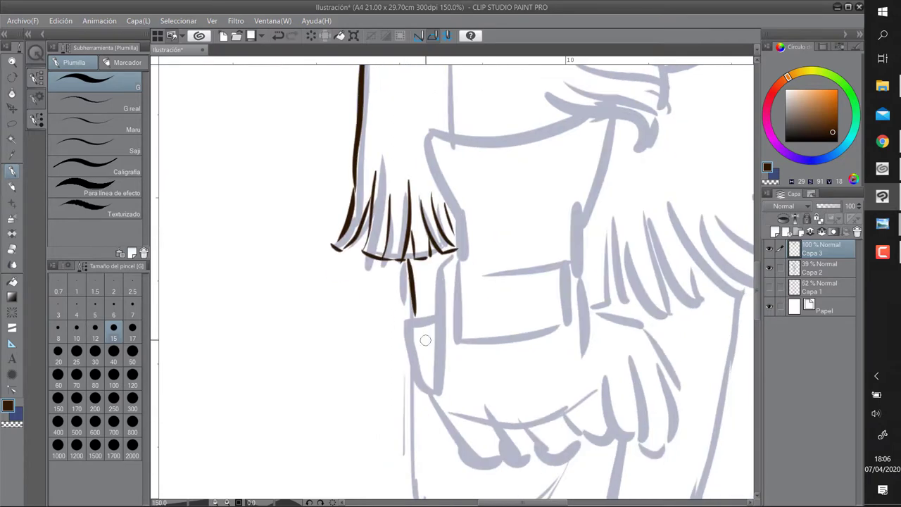
Ink the lowered glove with its flared cuff, rectangular back panel and curled fingers
drag(463, 277, 549, 268)
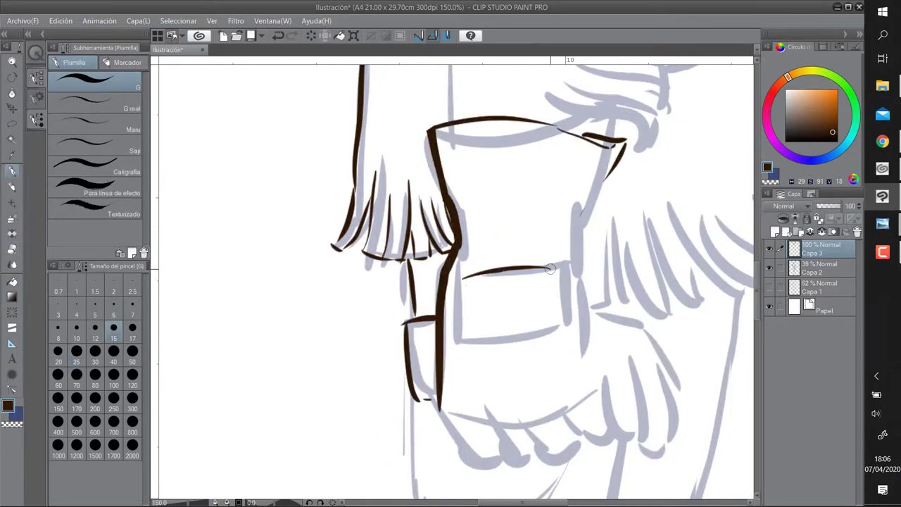
scroll(471, 355, down, 5)
drag(445, 218, 459, 227)
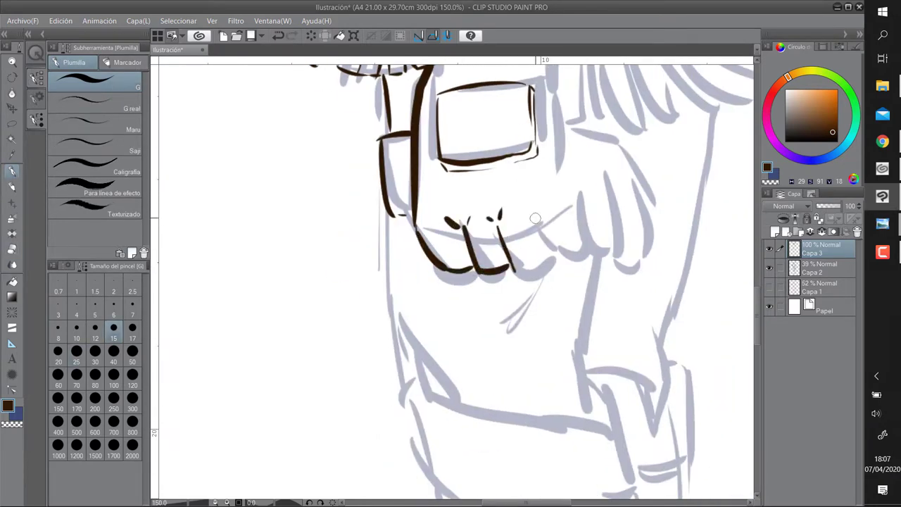
drag(563, 202, 583, 246)
scroll(580, 229, up, 3)
scroll(560, 194, up, 3)
mouse_move(556, 120)
mouse_down()
mouse_move(561, 193)
mouse_move(553, 225)
mouse_up()
Ink the fringe strands and the strapped thigh pouch just behind the lowered glove
scroll(552, 225, down, 5)
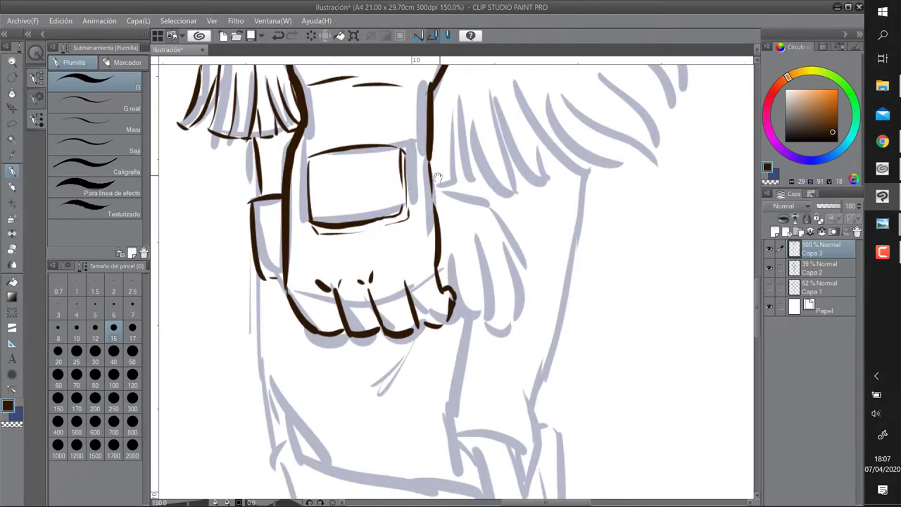
mouse_move(486, 331)
mouse_down()
mouse_move(446, 250)
mouse_move(523, 329)
mouse_move(454, 303)
mouse_up()
scroll(423, 291, up, 3)
Erase part of the front hem fringe beside the glove cuff and redraw its strands
key(e)
scroll(422, 275, up, 2)
scroll(361, 332, left, 3)
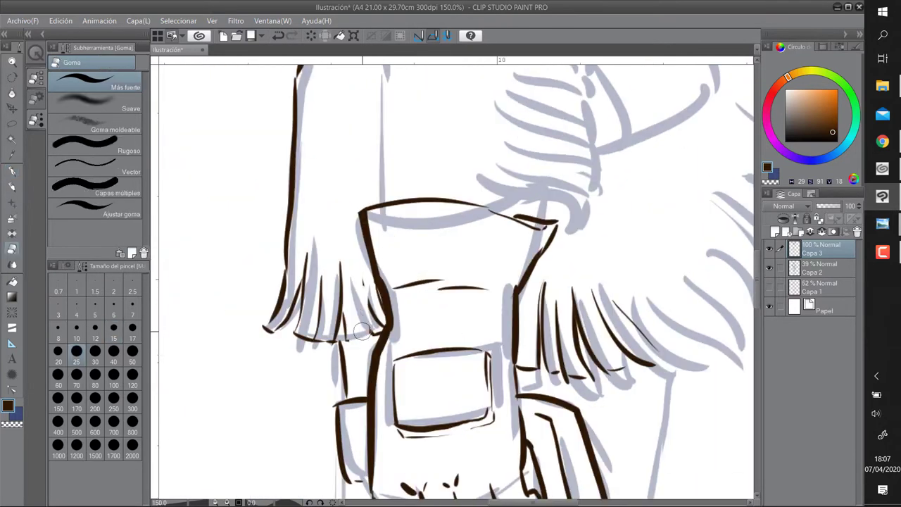
drag(328, 304, 307, 267)
key(p)
drag(292, 299, 261, 338)
drag(299, 302, 290, 355)
Ink the curved fringe strands running along the back of the lowered sleeve above the glove
scroll(348, 275, up, 3)
scroll(461, 341, right, 2)
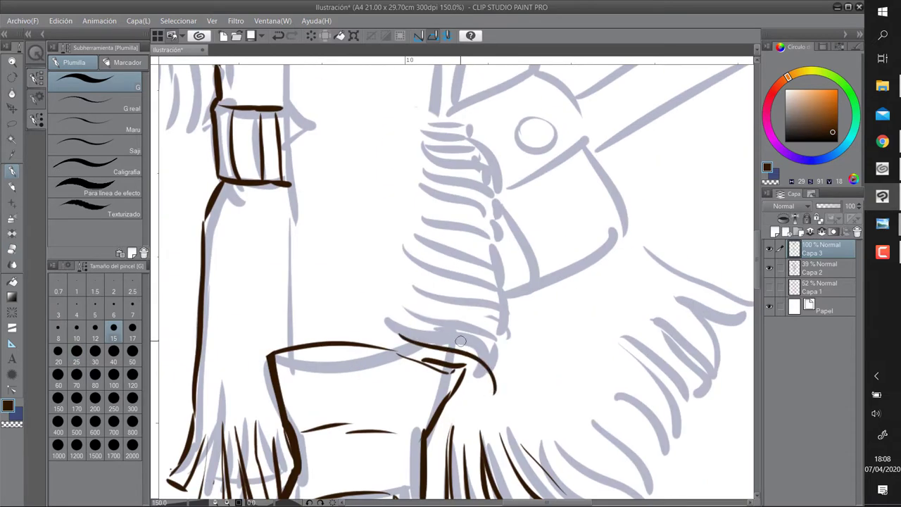
scroll(467, 240, up, 2)
drag(420, 285, 464, 316)
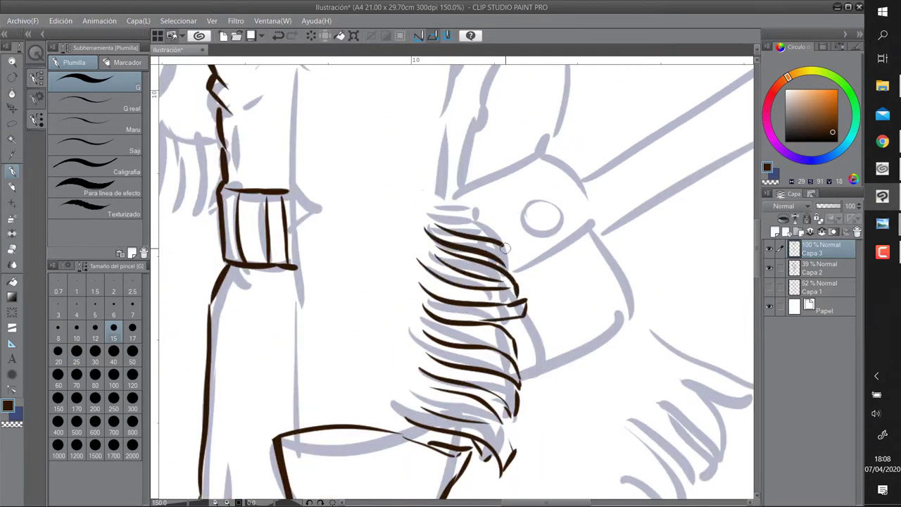
Ink the long front and back edges of the lowered sleeve beside the belt
scroll(505, 248, up, 2)
scroll(411, 197, up, 3)
scroll(410, 197, down, 3)
scroll(432, 327, down, 3)
drag(438, 187, 445, 367)
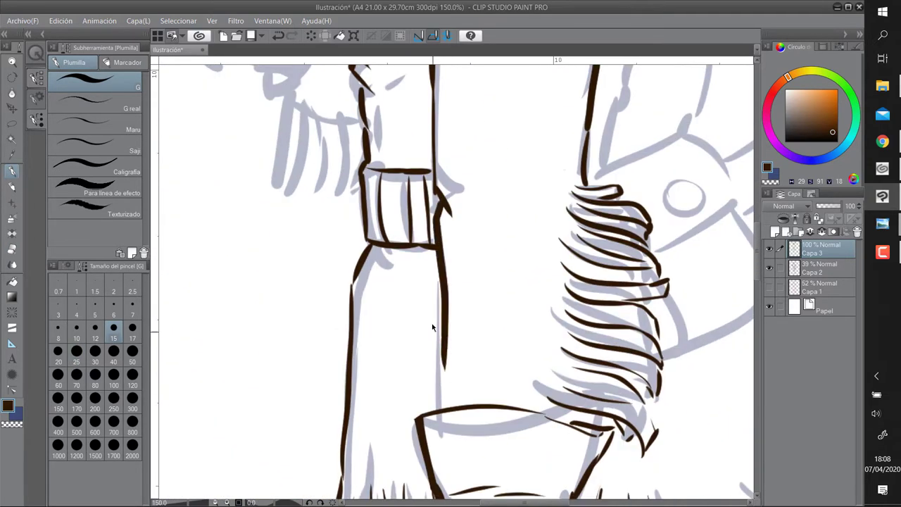
Ink the hip pouch behind the sleeve, with its flap, round button and dashed stitching
scroll(438, 438, up, 3)
scroll(438, 326, right, 3)
drag(507, 363, 593, 318)
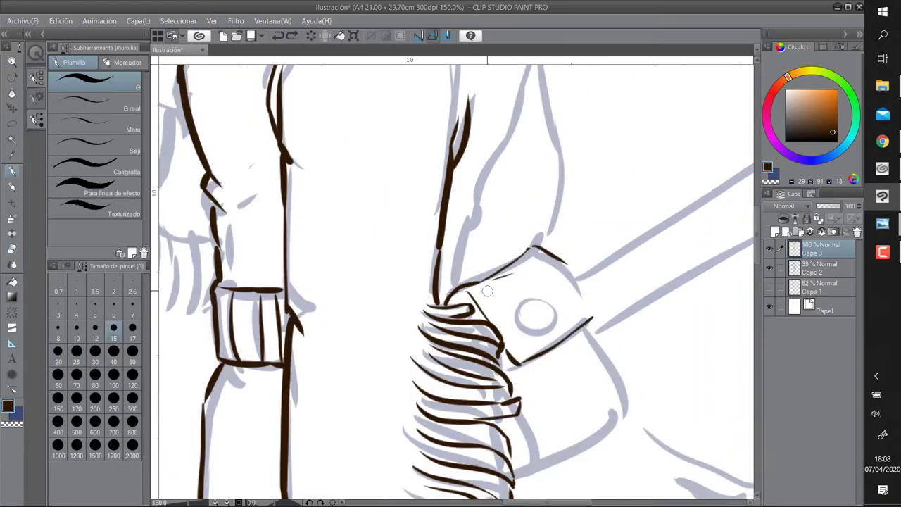
drag(525, 317, 527, 318)
drag(587, 327, 630, 408)
scroll(533, 326, down, 3)
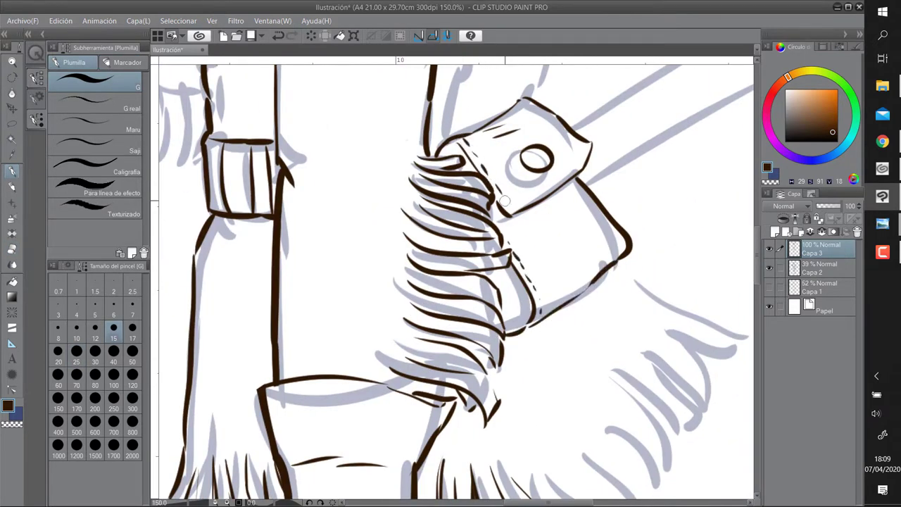
Ink the jacket's rear hem and its long fringe strands below the hip pouch
scroll(525, 316, down, 3)
scroll(493, 281, right, 4)
drag(434, 132, 543, 205)
drag(459, 174, 533, 254)
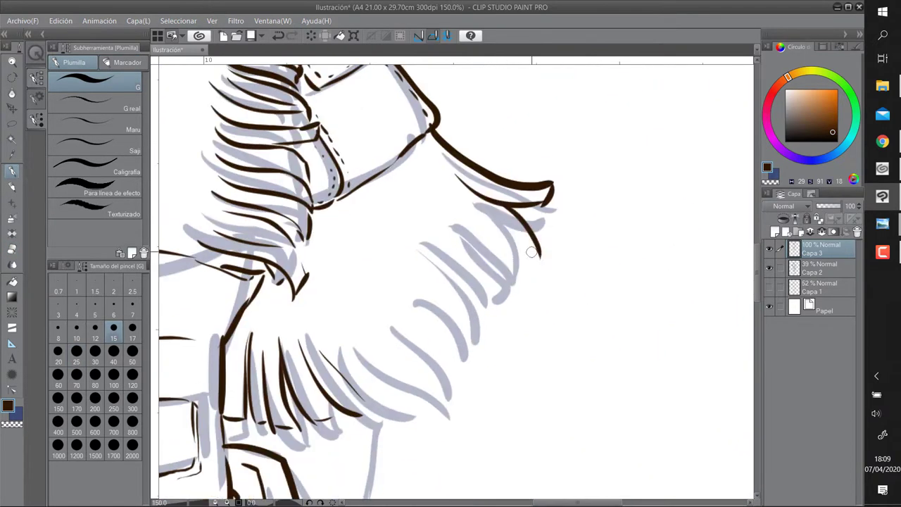
scroll(498, 300, down, 2)
scroll(497, 300, left, 1)
drag(431, 181, 521, 271)
drag(418, 213, 485, 266)
drag(398, 281, 450, 352)
Ink the jacket's back edge behind the arm and the fringe under the raised wrist
scroll(423, 296, up, 4)
scroll(423, 296, left, 1)
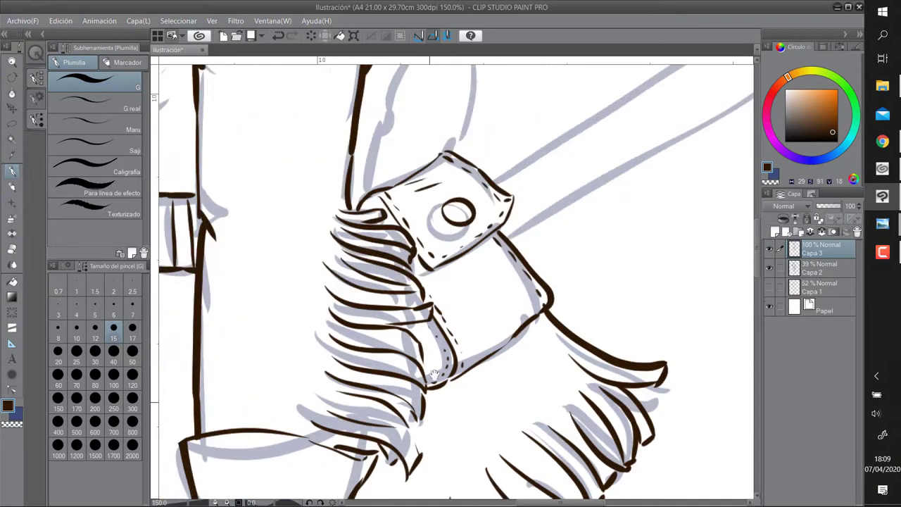
drag(422, 386, 498, 193)
scroll(334, 341, down, 2)
scroll(334, 341, left, 5)
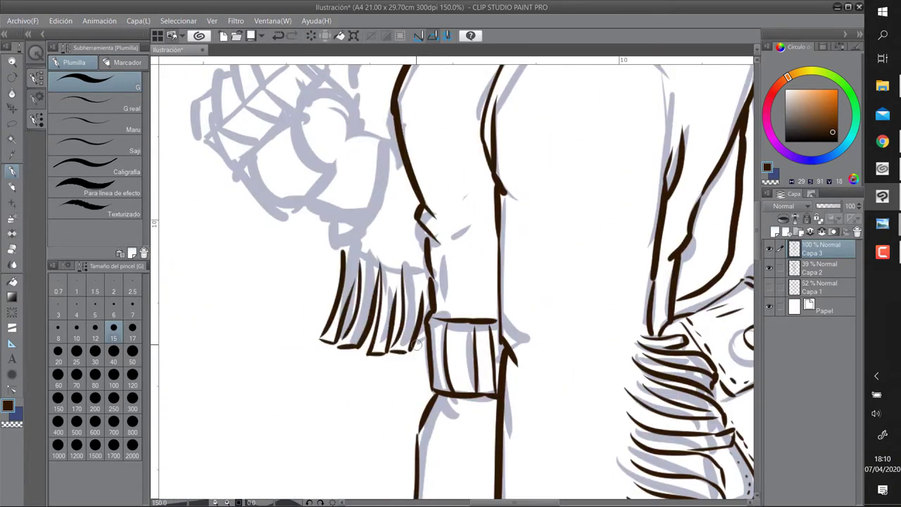
Ink the raised hand with its thumb, palm, curled fingers and wrist
scroll(415, 344, up, 5)
scroll(416, 343, left, 1)
drag(355, 342, 388, 361)
drag(425, 248, 377, 355)
scroll(380, 371, up, 1)
scroll(381, 371, left, 1)
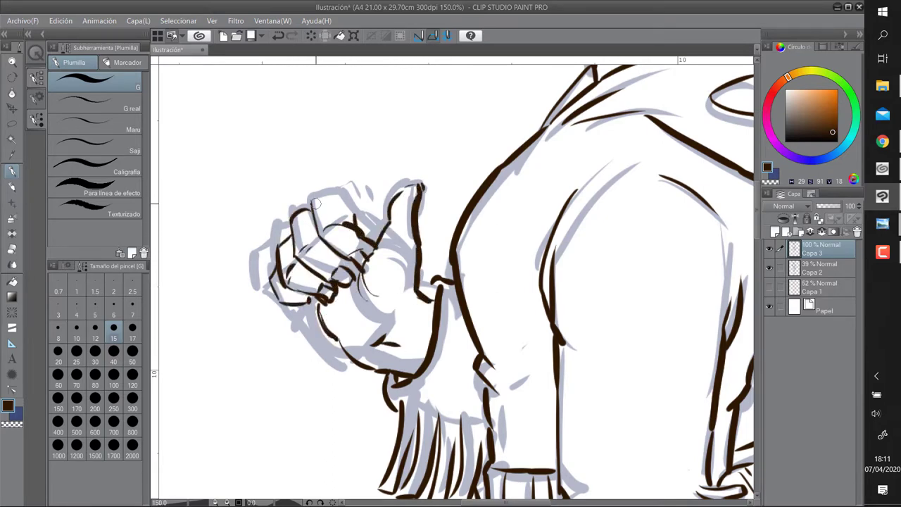
drag(367, 307, 318, 236)
Clean up and refine the inked lines of the raised hand
key(e)
key(ctrl+minus)
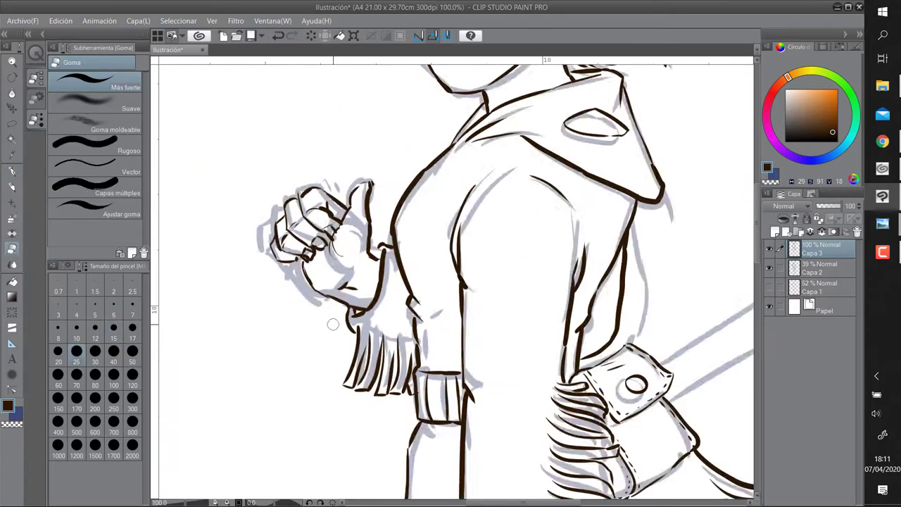
key(p)
key(ctrl+plus)
key(ctrl+plus)
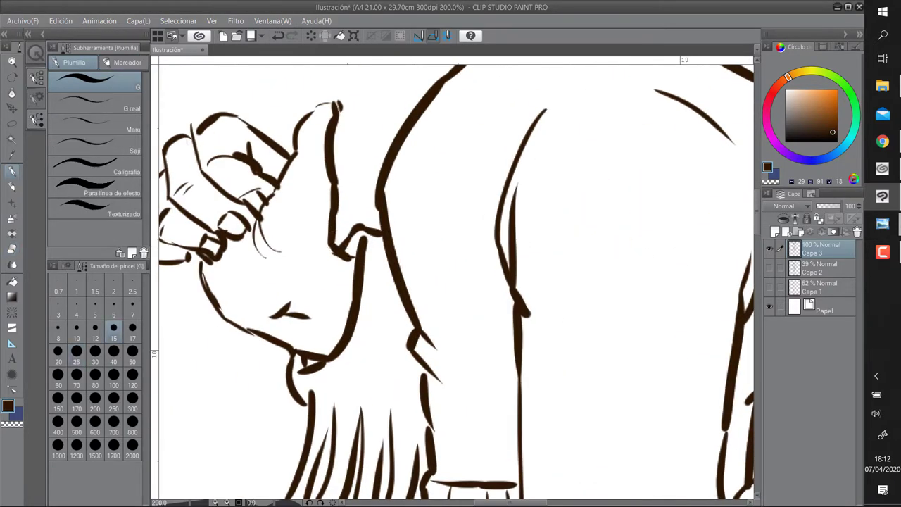
Show the sketch layer Capa 2 and ink the front boot's top edge with its rear notch
click(770, 268)
mouse_move(423, 485)
mouse_down()
mouse_move(394, 197)
mouse_move(535, 84)
mouse_up()
scroll(450, 282, down, 5)
mouse_move(345, 169)
mouse_down()
mouse_move(362, 243)
mouse_move(644, 306)
mouse_up()
scroll(451, 281, down, 2)
mouse_move(634, 233)
mouse_down()
mouse_move(618, 263)
mouse_move(639, 284)
mouse_move(620, 306)
mouse_up()
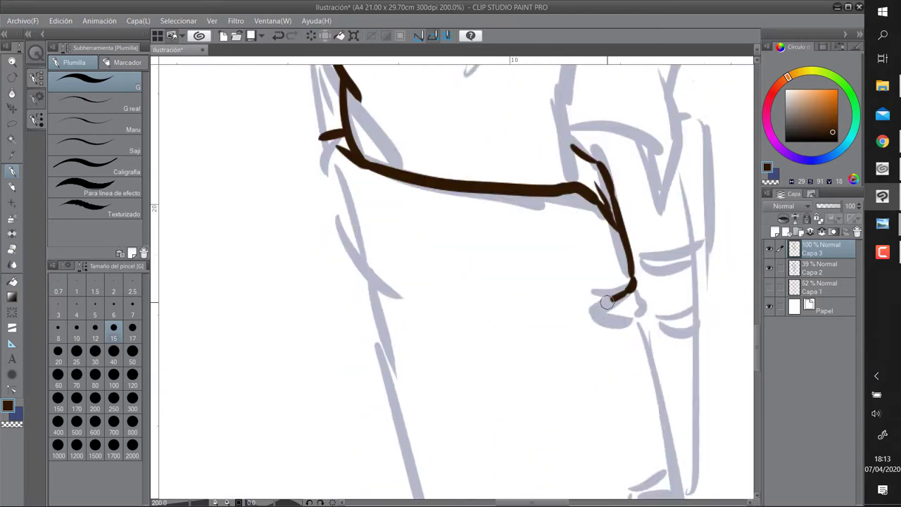
Ink the front boot's shaft down to the ankle, including the small folds along its back edge
scroll(451, 281, down, 3)
drag(616, 190, 626, 368)
scroll(626, 368, down, 2)
scroll(493, 281, down, 2)
drag(431, 70, 529, 486)
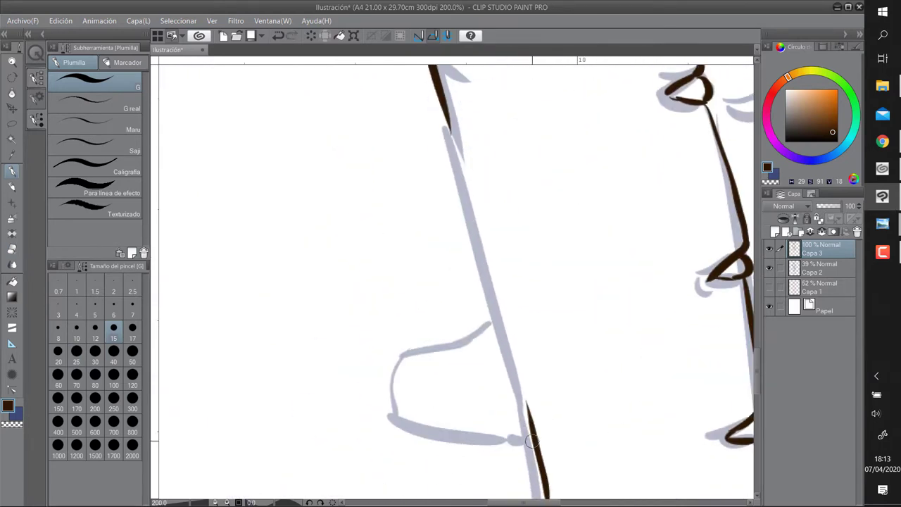
key(e)
key(p)
scroll(493, 282, down, 3)
key(e)
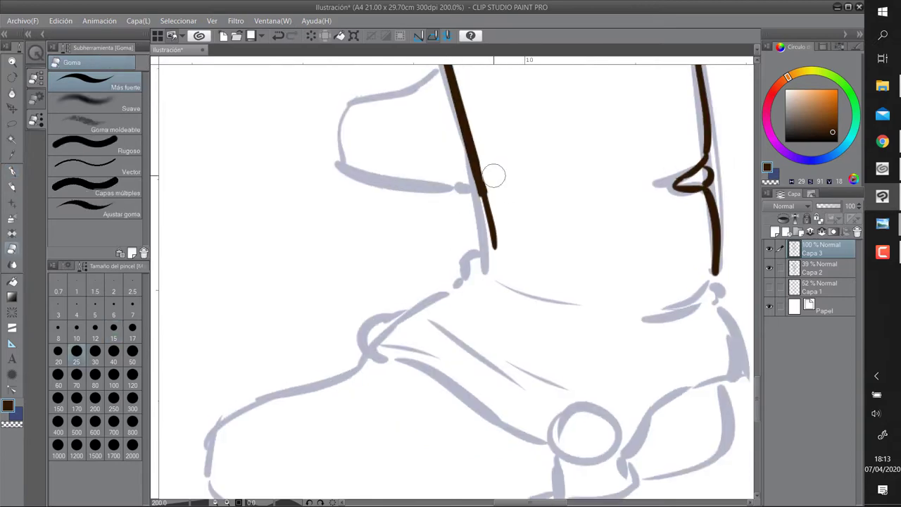
key(p)
Ink the front boot's ankle folds, diagonal instep strap and heel
mouse_move(485, 147)
mouse_down()
mouse_move(479, 229)
mouse_move(391, 328)
mouse_up()
drag(391, 327, 443, 262)
drag(511, 319, 323, 187)
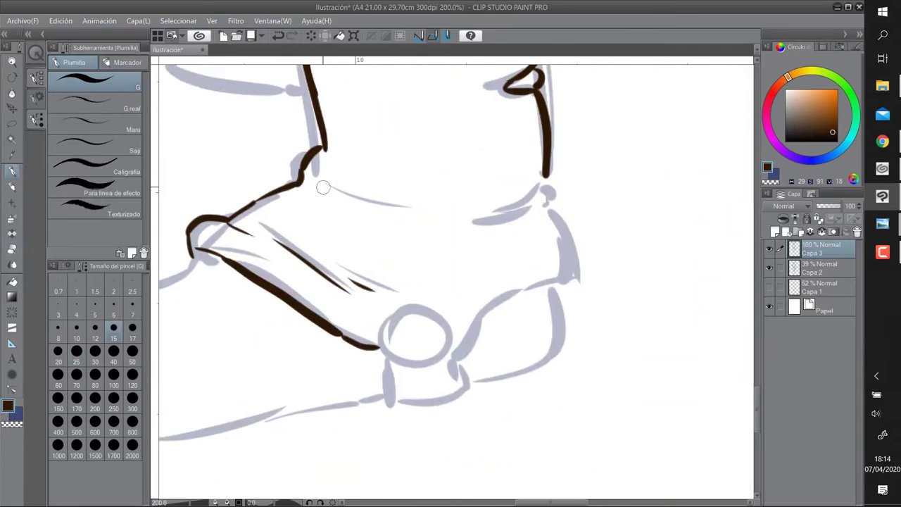
drag(551, 185, 451, 356)
drag(549, 288, 477, 377)
drag(393, 362, 549, 271)
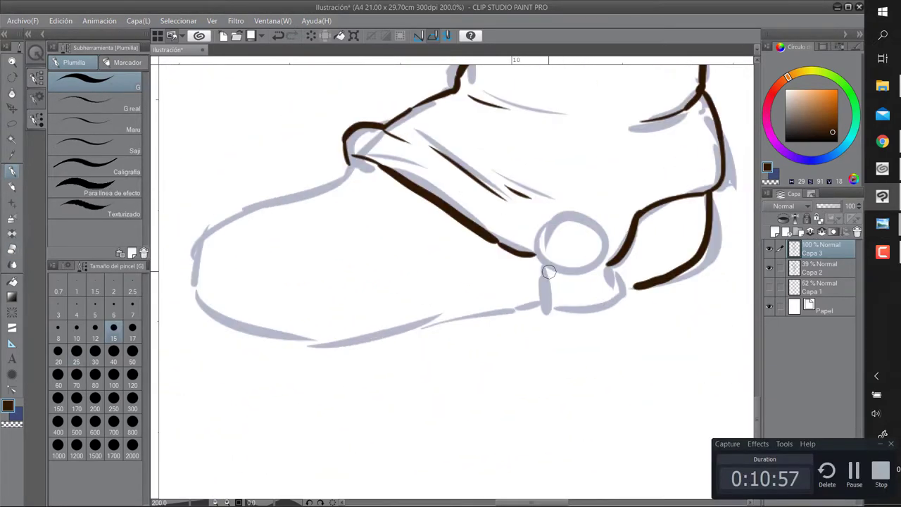
Ink the front boot's toe, sole and round buckle, and the rear foot's tip
scroll(593, 259, left, 3)
drag(272, 282, 598, 361)
scroll(450, 282, up, 5)
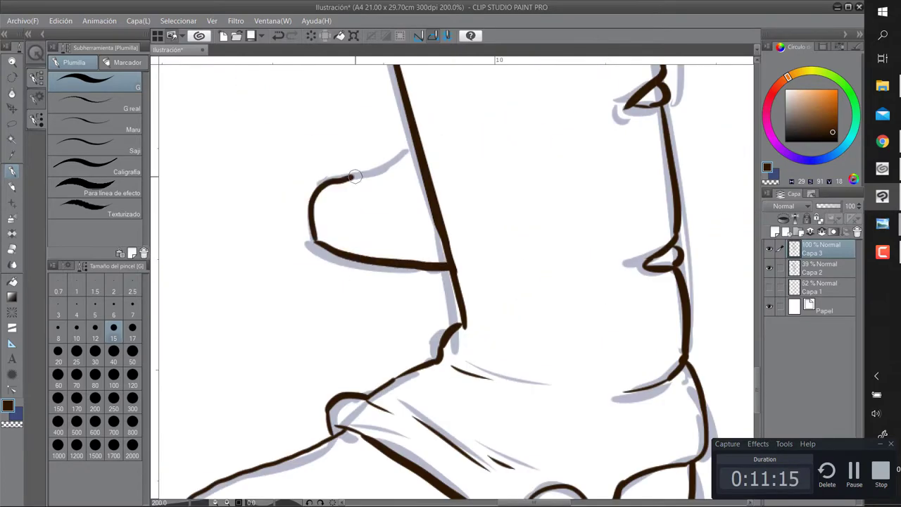
scroll(529, 359, right, 3)
Ink the rear leg and boot edges and the thigh lines below the glove
drag(532, 359, 556, 479)
drag(451, 211, 451, 282)
mouse_move(232, 126)
mouse_down()
mouse_move(394, 148)
mouse_move(451, 269)
mouse_move(437, 423)
mouse_up()
scroll(451, 270, down, 2)
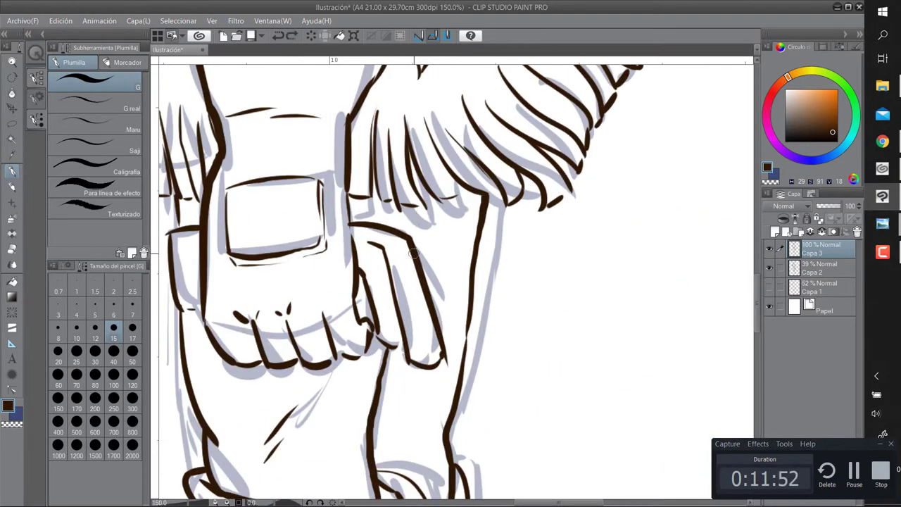
drag(451, 211, 450, 352)
Group the hidden sketch layers Capa 1 and Capa 2 in a folder and rename the ink layer "lineart"
scroll(451, 281, down, 3)
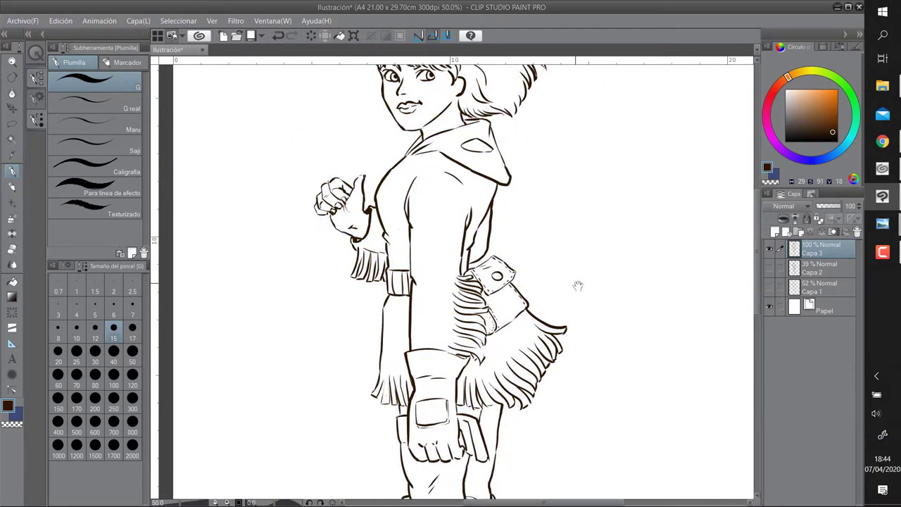
click(769, 267)
scroll(542, 296, down, 2)
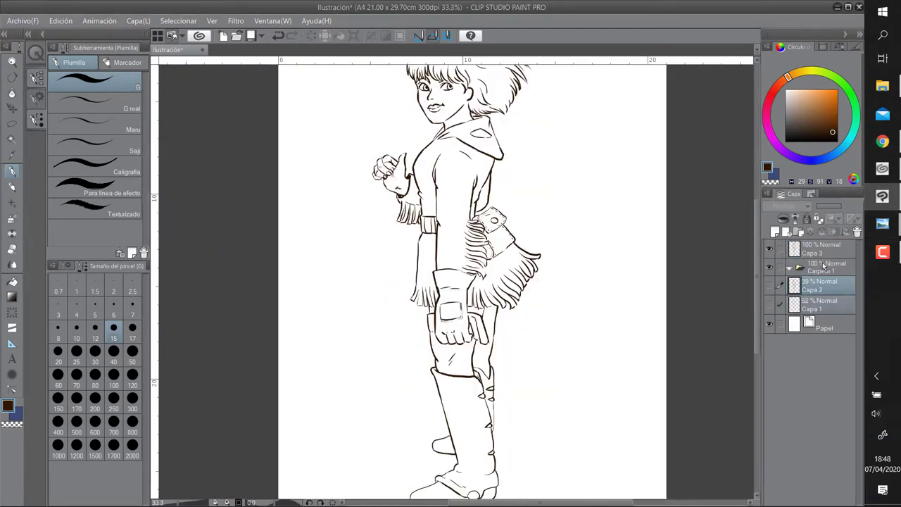
double_click(817, 247)
text(lineart)
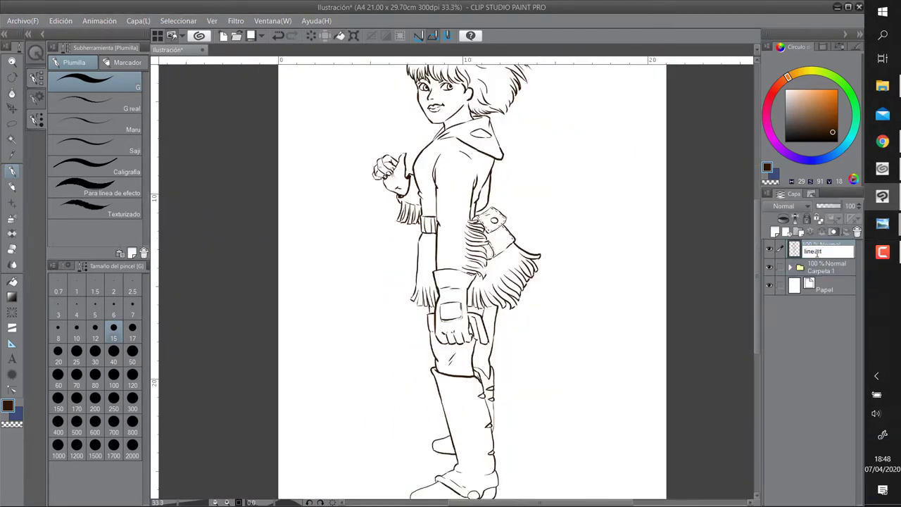
Cover the whole figure with flat blue (H 224, S 41, V 77) on a new layer beneath the lineart
drag(732, 267, 760, 275)
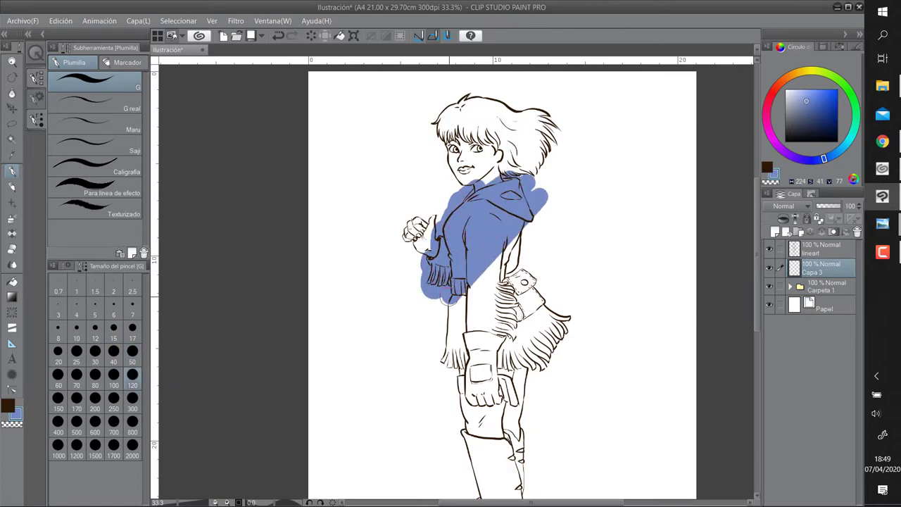
mouse_move(444, 282)
mouse_down()
mouse_move(493, 366)
mouse_move(477, 380)
mouse_up()
scroll(493, 281, down, 5)
scroll(493, 282, up, 5)
scroll(493, 281, down, 5)
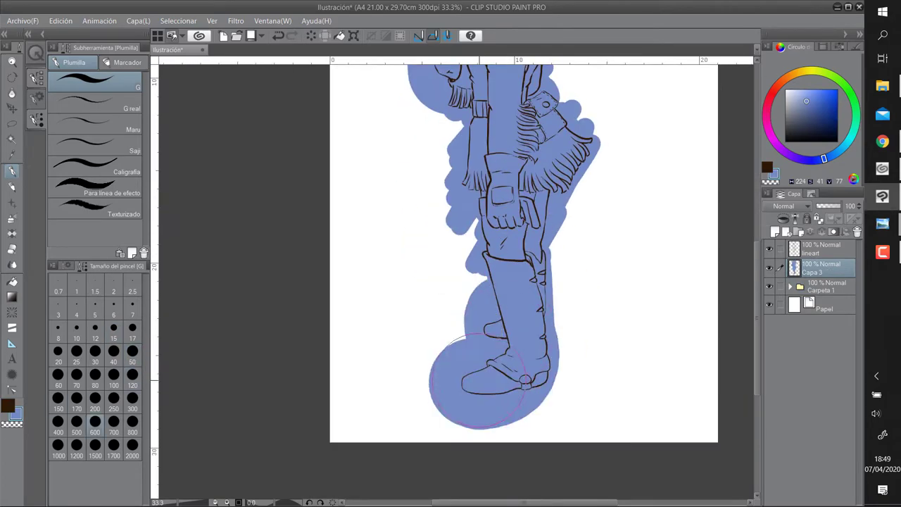
click(817, 248)
click(11, 123)
scroll(492, 281, up, 5)
scroll(492, 281, down, 5)
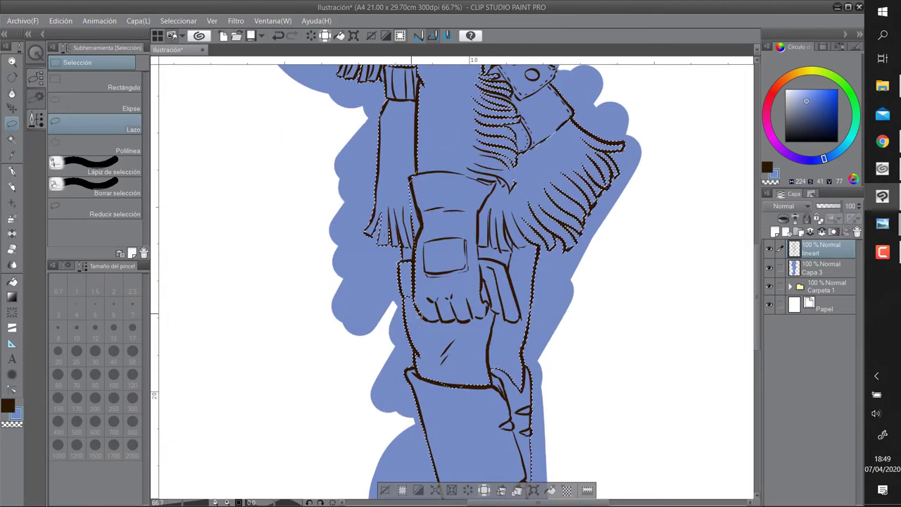
key(ctrl+d)
mouse_move(451, 226)
mouse_down()
mouse_move(464, 246)
mouse_move(465, 85)
mouse_up()
Erase the blue on Capa 3 that spills outside the front boot's toe and sole
click(820, 267)
key(e)
scroll(431, 270, up, 5)
mouse_move(451, 394)
mouse_down()
mouse_move(431, 270)
mouse_move(194, 192)
mouse_up()
drag(297, 111, 350, 109)
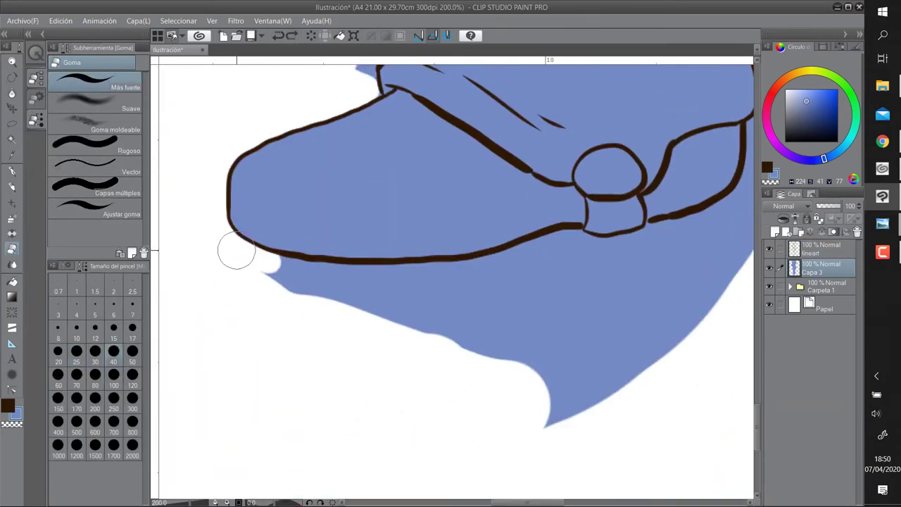
drag(236, 250, 312, 295)
drag(597, 262, 669, 219)
Erase the blue spilling past the back of the boots and rear leg up to the jacket fringe
mouse_move(729, 243)
mouse_down()
mouse_move(463, 338)
mouse_move(539, 120)
mouse_move(542, 71)
mouse_up()
mouse_move(558, 167)
mouse_down()
mouse_move(537, 328)
mouse_move(465, 215)
mouse_move(460, 284)
mouse_move(483, 200)
mouse_move(576, 117)
mouse_move(489, 373)
mouse_up()
mouse_move(459, 278)
mouse_down()
mouse_move(466, 191)
mouse_move(482, 275)
mouse_up()
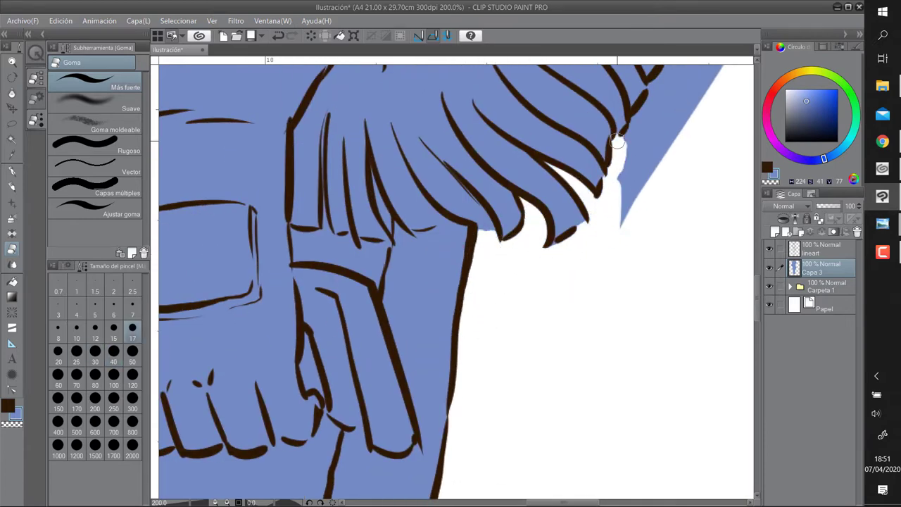
Erase the excess blue around the strand tips of the jacket's rear fringe
drag(617, 143, 621, 224)
drag(620, 224, 487, 371)
drag(514, 267, 552, 208)
Erase the blue on Capa 3 that spills outside the upper rear fringe and the edge of the hip bag
mouse_move(607, 149)
mouse_down()
mouse_move(615, 161)
mouse_move(449, 262)
mouse_up()
drag(567, 250, 411, 204)
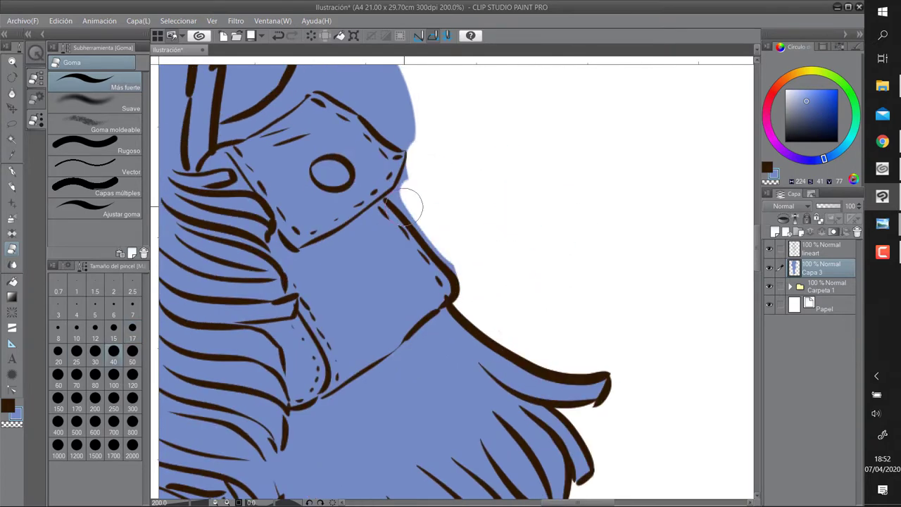
mouse_move(465, 283)
mouse_down()
mouse_move(381, 254)
mouse_move(438, 264)
mouse_move(490, 133)
mouse_move(456, 197)
mouse_move(478, 251)
mouse_move(418, 195)
mouse_move(423, 241)
mouse_move(453, 238)
mouse_up()
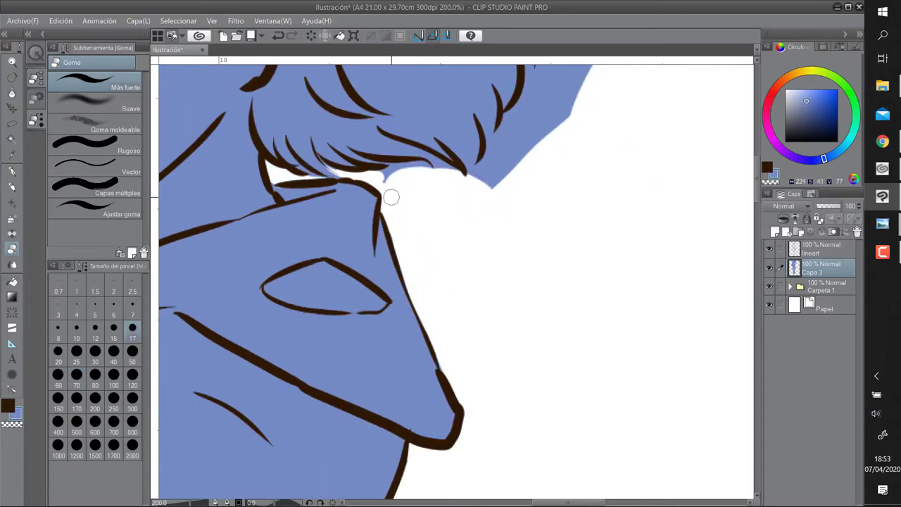
Erase the excess blue between the hood and hair and around the strand tips at the back of the hair
mouse_move(487, 156)
mouse_down()
mouse_move(433, 247)
mouse_move(471, 246)
mouse_move(471, 215)
mouse_up()
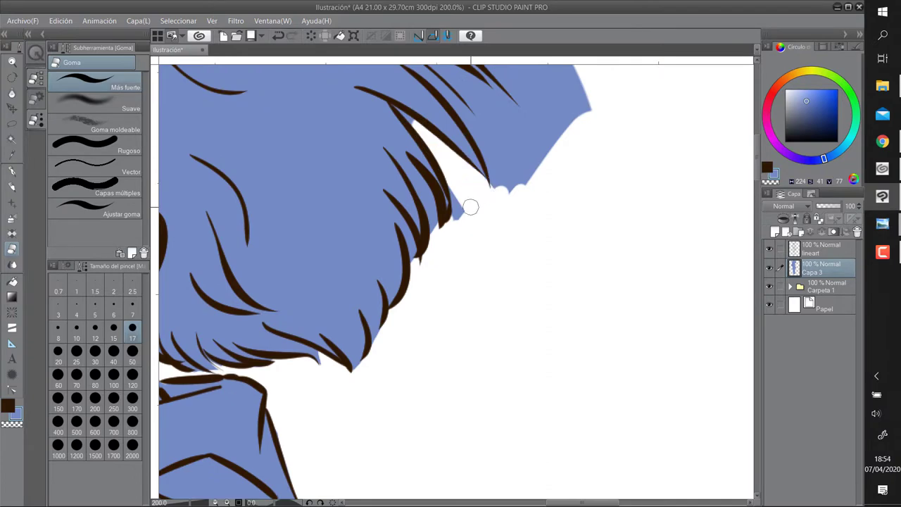
mouse_move(426, 182)
mouse_down()
mouse_move(445, 192)
mouse_move(432, 219)
mouse_up()
mouse_move(506, 281)
mouse_down()
mouse_move(458, 150)
mouse_move(402, 232)
mouse_move(429, 258)
mouse_move(519, 177)
mouse_move(255, 209)
mouse_move(435, 238)
mouse_move(458, 211)
mouse_move(249, 249)
mouse_move(296, 272)
mouse_move(474, 146)
mouse_move(422, 338)
mouse_move(302, 383)
mouse_move(372, 281)
mouse_move(404, 174)
mouse_up()
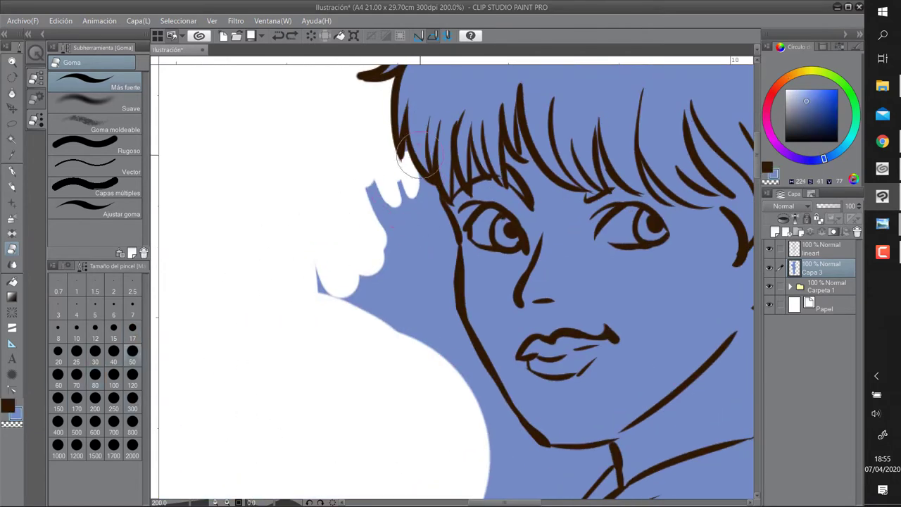
Erase the blue outside the face, chin, neck, front shoulder and raised hand
mouse_move(449, 307)
mouse_down()
mouse_move(416, 256)
mouse_move(463, 258)
mouse_up()
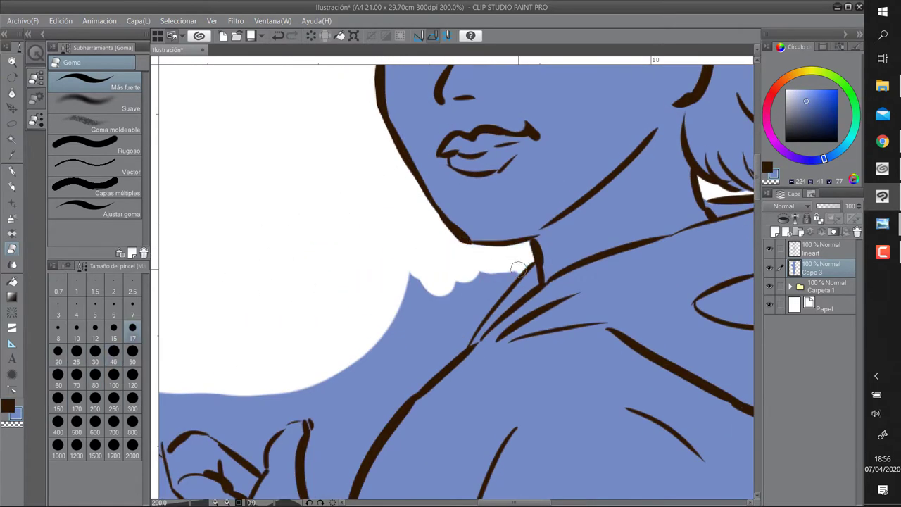
mouse_move(507, 285)
mouse_down()
mouse_move(373, 324)
mouse_move(386, 342)
mouse_move(378, 352)
mouse_up()
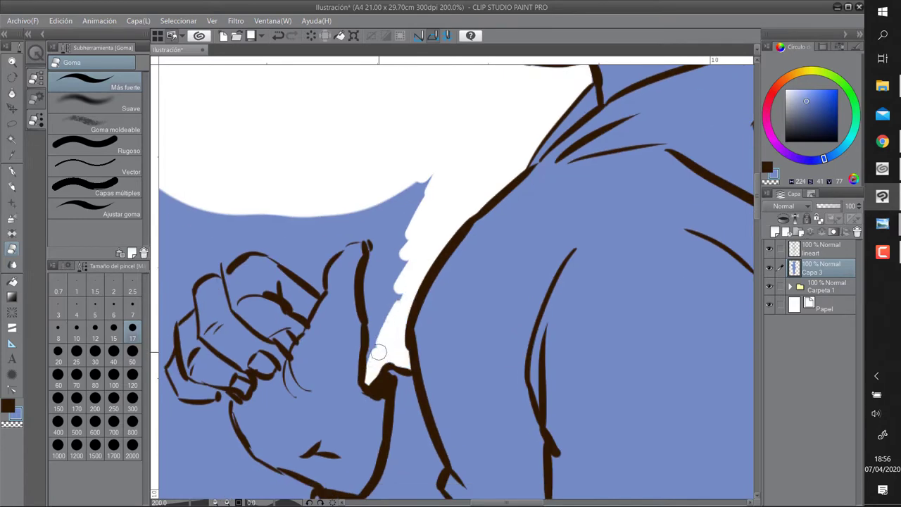
mouse_move(385, 196)
mouse_down()
mouse_move(422, 275)
mouse_move(338, 185)
mouse_move(394, 402)
mouse_move(474, 154)
mouse_move(382, 246)
mouse_move(445, 352)
mouse_up()
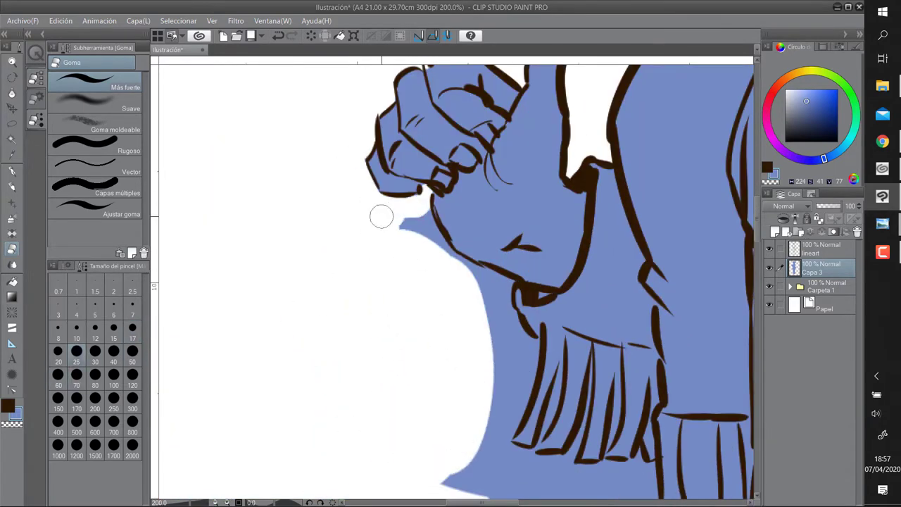
Erase the blue spilling around the raised arm's sleeve fringe, the front of the waist and the jacket's front fringe
drag(521, 399, 503, 346)
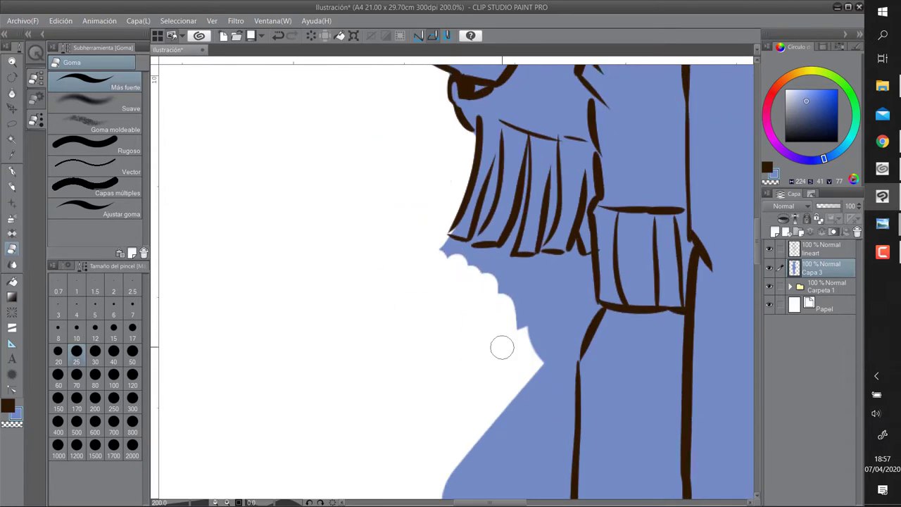
drag(486, 262, 526, 156)
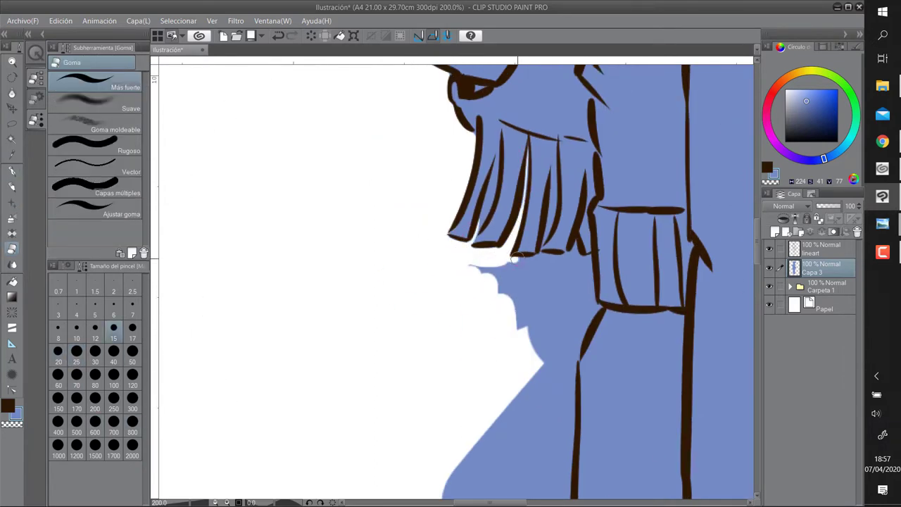
mouse_move(589, 308)
mouse_down()
mouse_move(451, 257)
mouse_move(504, 221)
mouse_move(443, 268)
mouse_move(391, 181)
mouse_move(458, 195)
mouse_move(412, 202)
mouse_move(346, 396)
mouse_move(470, 257)
mouse_move(470, 204)
mouse_up()
key(bracketleft)
key(bracketleft)
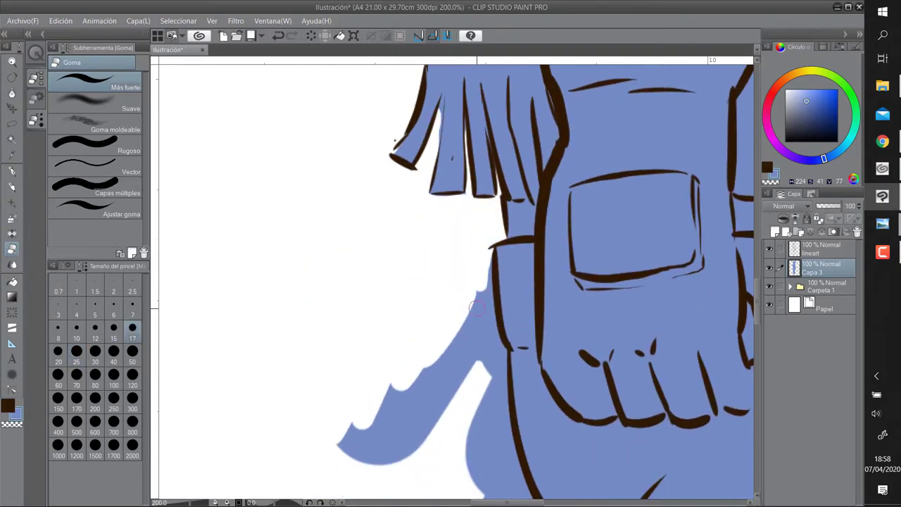
Erase the blue outside the front leg and around the front boots, adjusting the eraser size to fit each gap
drag(476, 308, 507, 359)
drag(507, 359, 496, 187)
key(bracketright)
key(bracketright)
key(bracketright)
key(bracketright)
mouse_move(471, 339)
mouse_down()
mouse_move(456, 128)
mouse_move(501, 342)
mouse_move(507, 261)
mouse_move(533, 291)
mouse_move(458, 201)
mouse_move(416, 345)
mouse_move(491, 364)
mouse_move(446, 285)
mouse_move(493, 257)
mouse_up()
key(bracketleft)
key(bracketleft)
key(bracketleft)
key(bracketleft)
key(bracketleft)
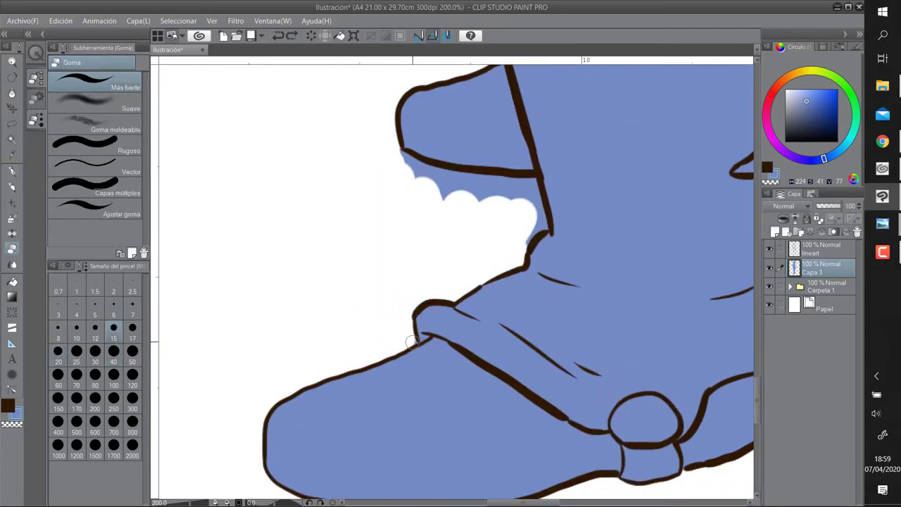
Paint the raised hand in skin tone (H 25, S 23, V 91) on a new layer within the silhouette selection, at 48% opacity
scroll(455, 274, down, 5)
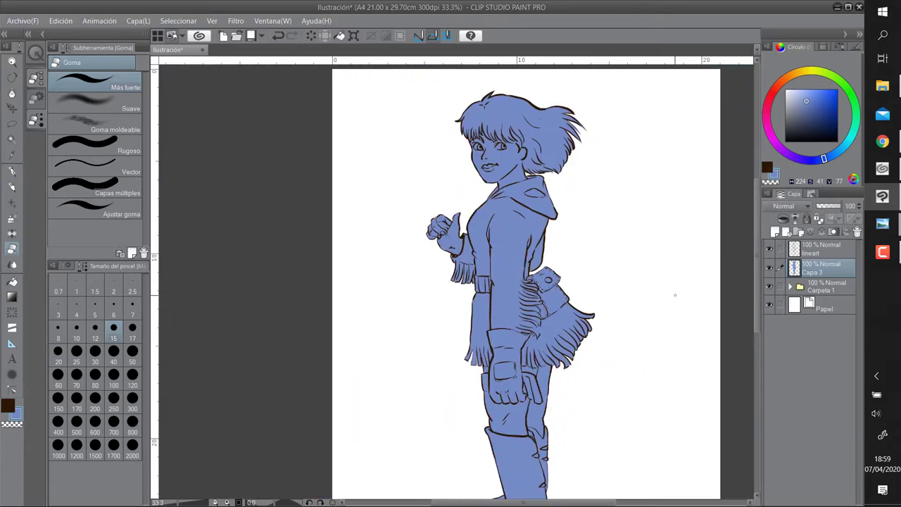
key(ctrl+shift+n)
scroll(451, 281, up, 4)
click(786, 77)
click(796, 97)
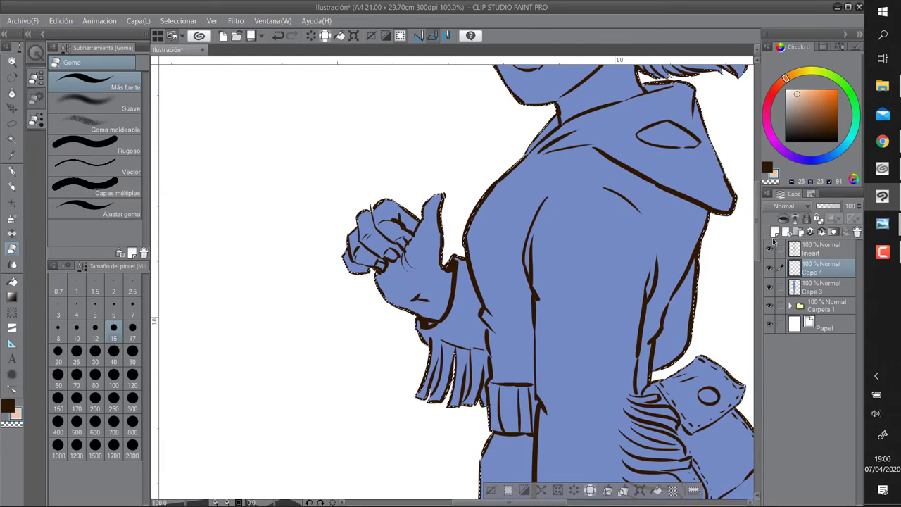
key(p)
drag(366, 232, 430, 303)
drag(394, 211, 436, 310)
drag(845, 205, 829, 206)
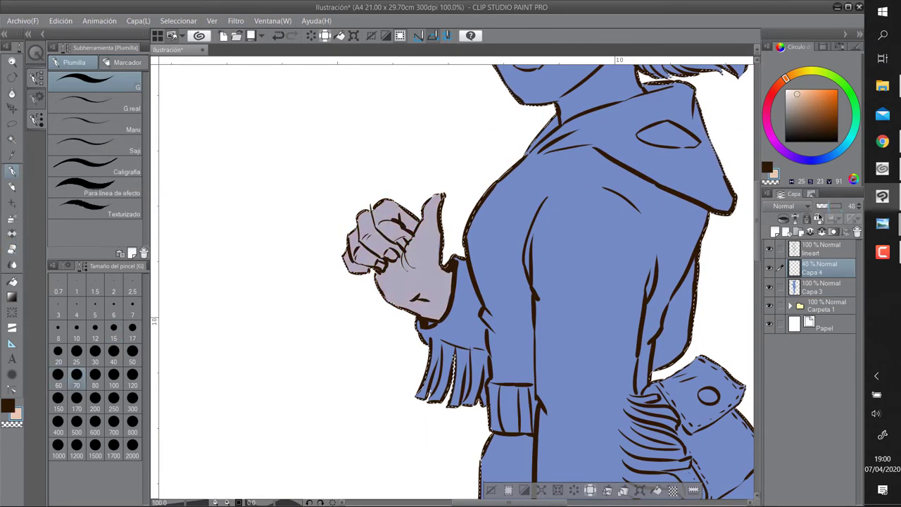
Paint the face and neck in the skin tone on another new layer and erase the spill over the collar and behind the neck
key(ctrl+shift+n)
scroll(416, 207, up, 5)
mouse_move(411, 207)
mouse_down()
mouse_move(492, 310)
mouse_move(556, 233)
mouse_up()
key(e)
scroll(493, 282, up, 2)
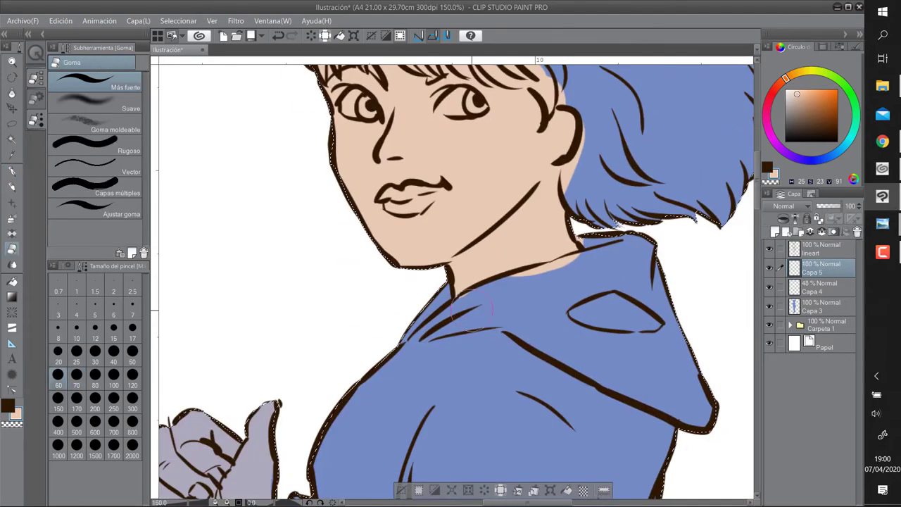
drag(577, 262, 502, 286)
scroll(501, 286, up, 3)
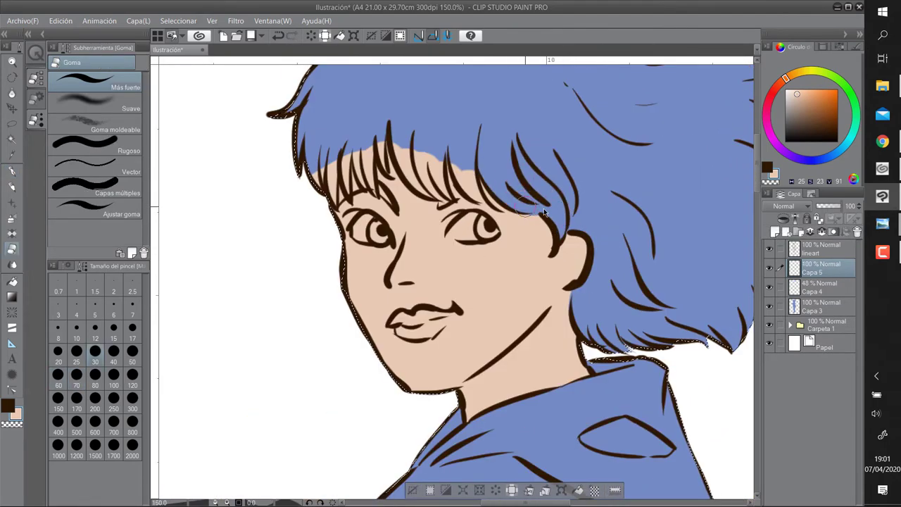
Erase the skin tone that overlaps the strands of the fringe of hair above the eyes
scroll(544, 213, up, 3)
scroll(502, 295, up, 2)
scroll(501, 331, up, 2)
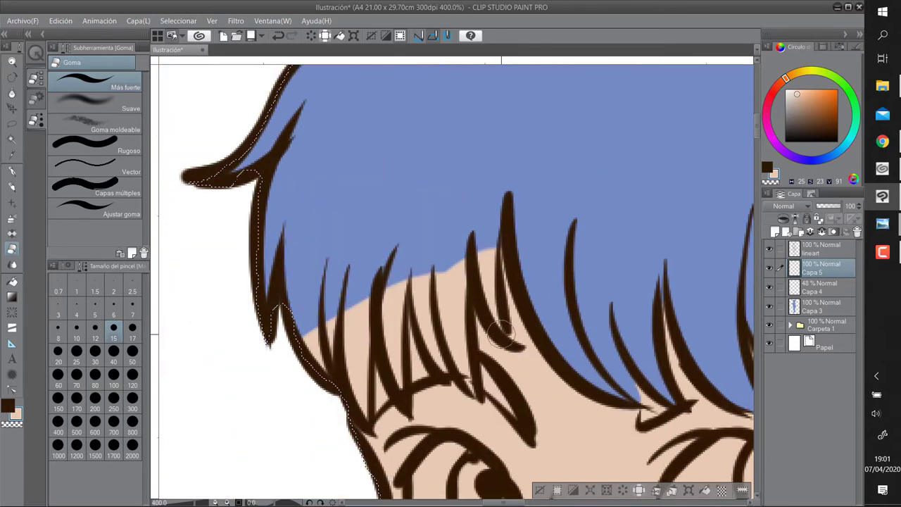
drag(315, 352, 188, 169)
Paint the hair reddish brown (H 14, S 58, V 71) on a new layer within the selected hair area
click(775, 232)
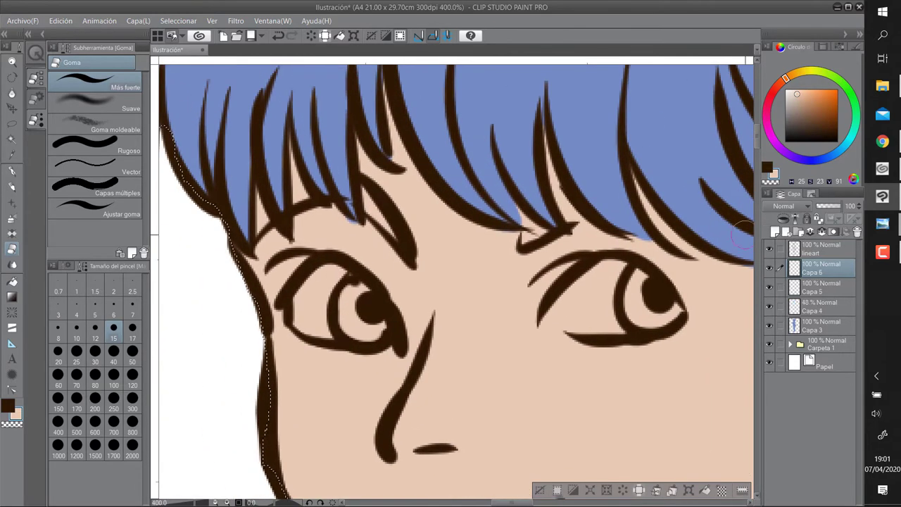
scroll(450, 282, down, 2)
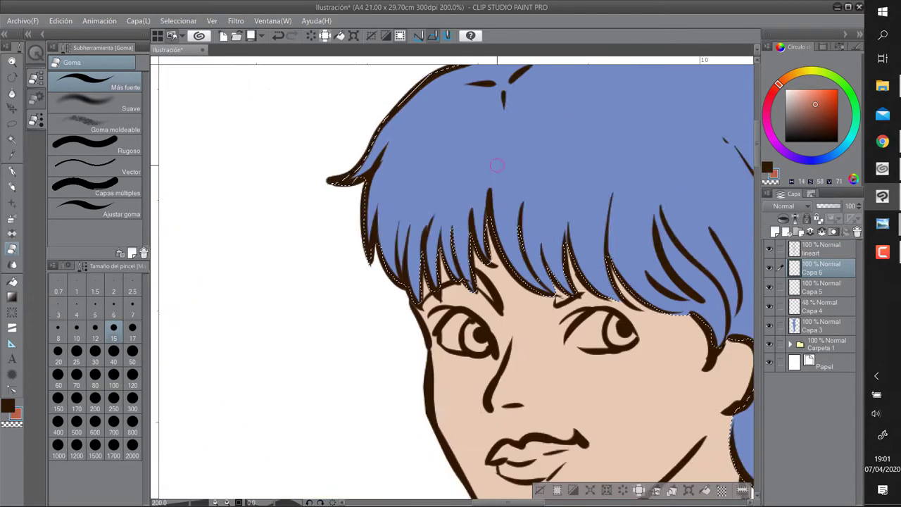
key(p)
drag(392, 207, 433, 186)
scroll(433, 186, up, 5)
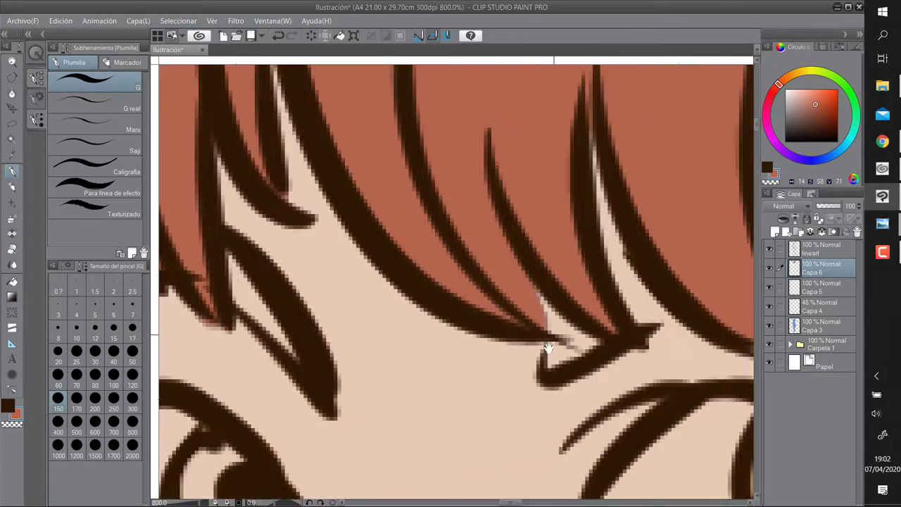
scroll(411, 237, down, 5)
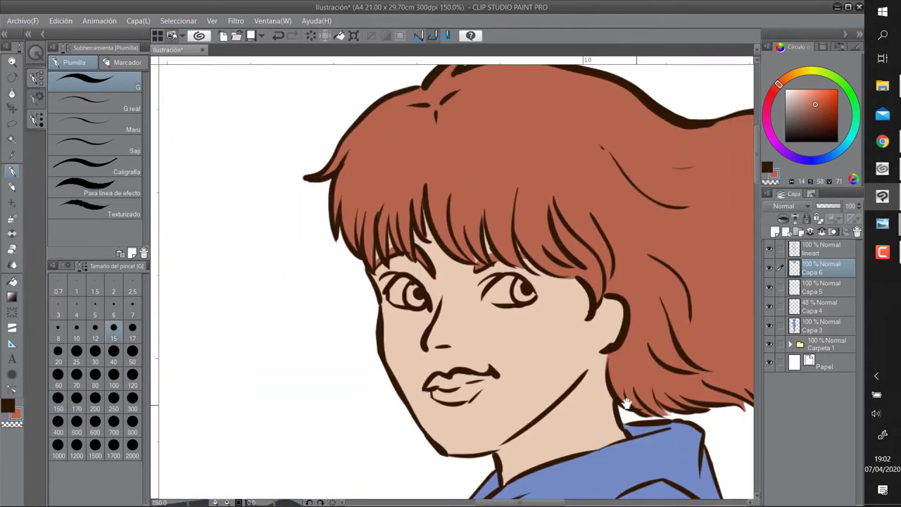
Paint the lips pink (H 359, S 47, V 81) on a new layer at 78% opacity
drag(625, 404, 604, 371)
key(ctrl+shift+n)
click(770, 99)
scroll(476, 109, up, 1)
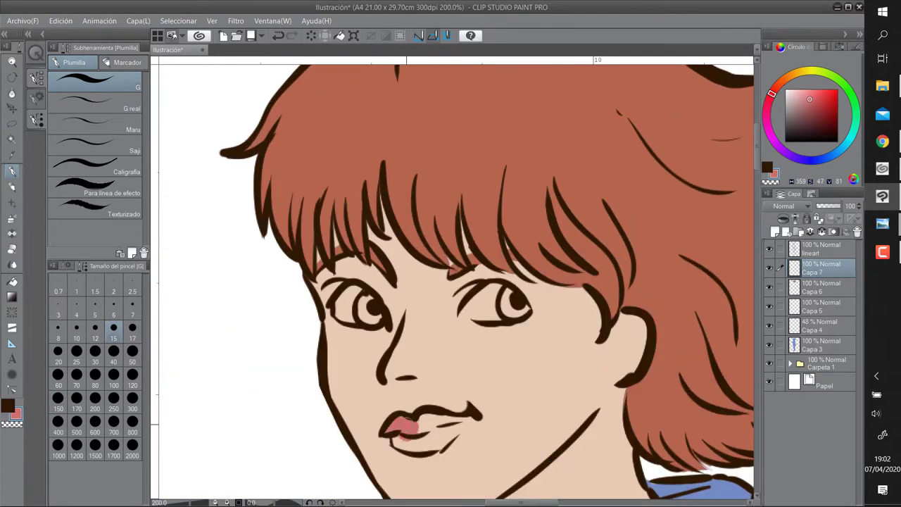
Paint the hip bag tan on a new layer and erase the tan that spills over the surrounding fringe and jacket
click(787, 233)
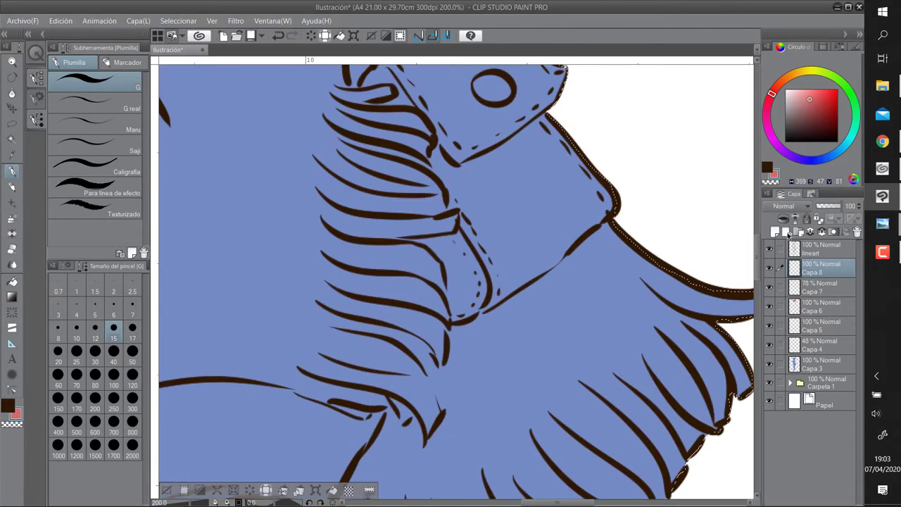
click(787, 233)
click(800, 72)
click(113, 350)
mouse_move(458, 176)
mouse_down()
mouse_move(528, 295)
mouse_move(450, 394)
mouse_move(436, 282)
mouse_up()
scroll(342, 137, up, 2)
key(e)
drag(313, 134, 290, 172)
drag(416, 336, 384, 412)
drag(384, 412, 394, 215)
scroll(509, 248, down, 4)
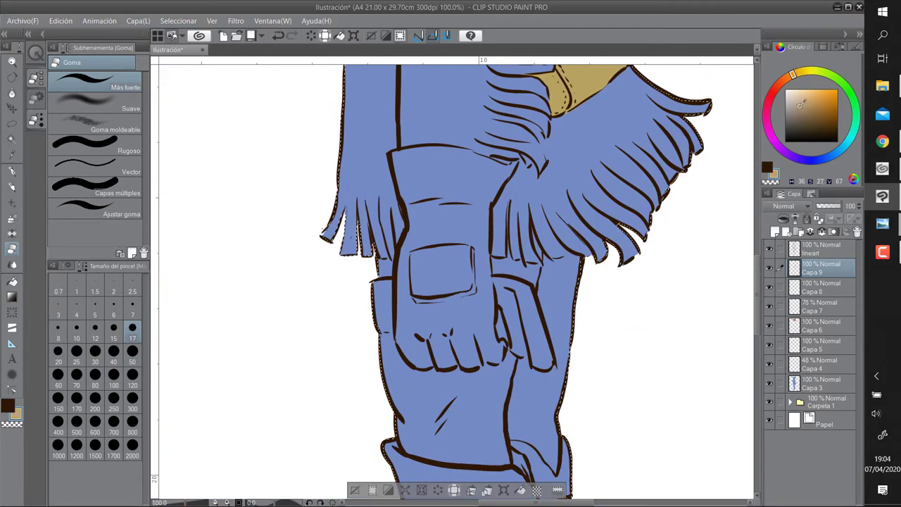
Paint the trousers beige (H 36, S 28, V 71) on a new layer
key(ctrl+shift+n)
scroll(690, 306, down, 5)
key(p)
click(373, 149)
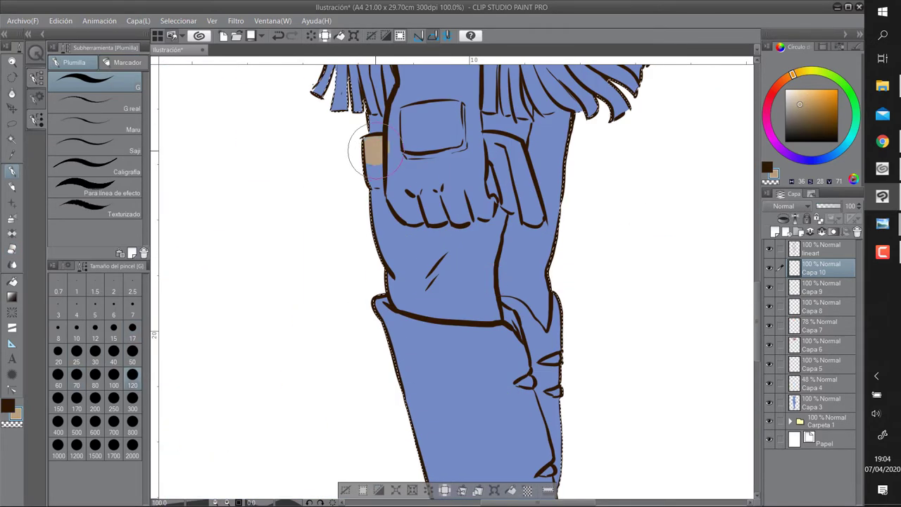
scroll(387, 195, up, 1)
mouse_move(402, 201)
mouse_down()
mouse_move(443, 366)
mouse_move(603, 221)
mouse_up()
Erase the beige on Capa 10 that overlaps the lowered hand's fingers and the jacket's front and rear fringe strands
key(e)
scroll(457, 282, up, 5)
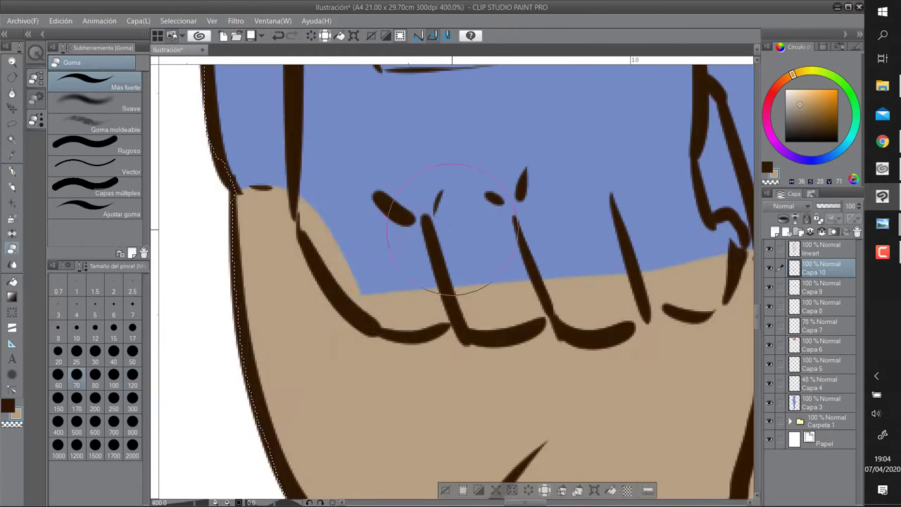
scroll(451, 226, up, 5)
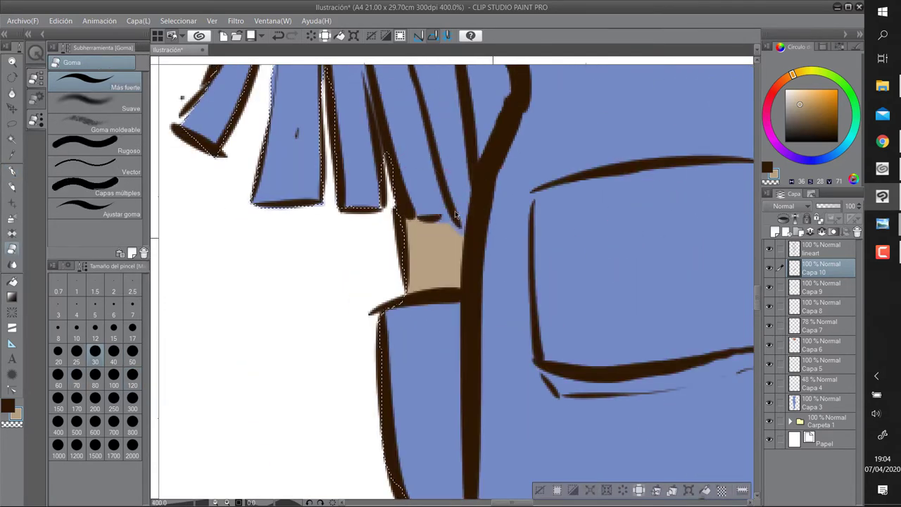
scroll(626, 303, right, 10)
mouse_move(394, 197)
mouse_down()
mouse_move(458, 254)
mouse_move(495, 98)
mouse_up()
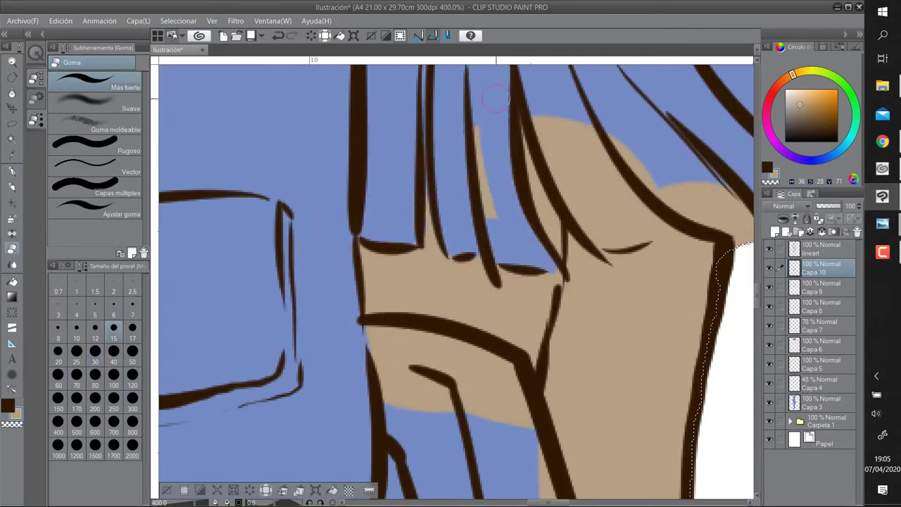
Erase the beige that spills below the trousers onto the top of the rear boot
scroll(494, 98, down, 5)
scroll(433, 292, up, 2)
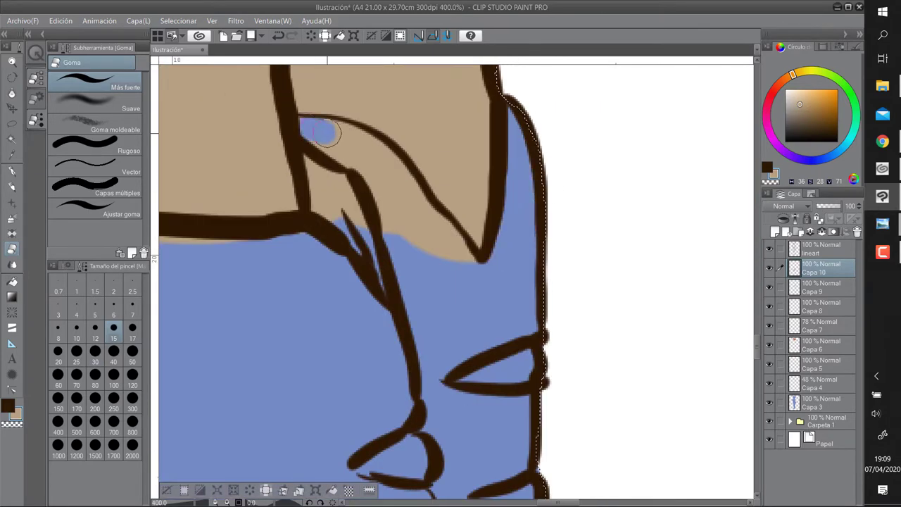
drag(324, 127, 458, 253)
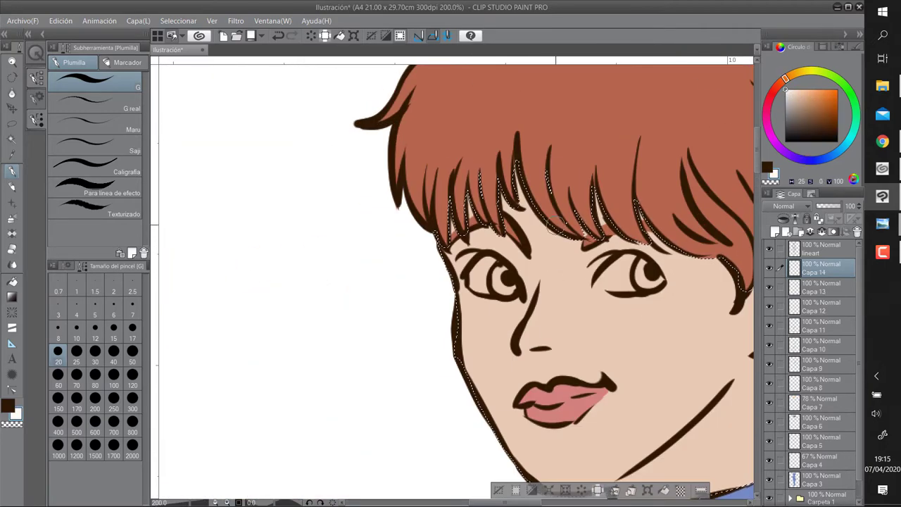
Finish the white of the eyes and paint both irises dark brown (H 25, S 41, V 35) on a new layer
key(e)
click(775, 231)
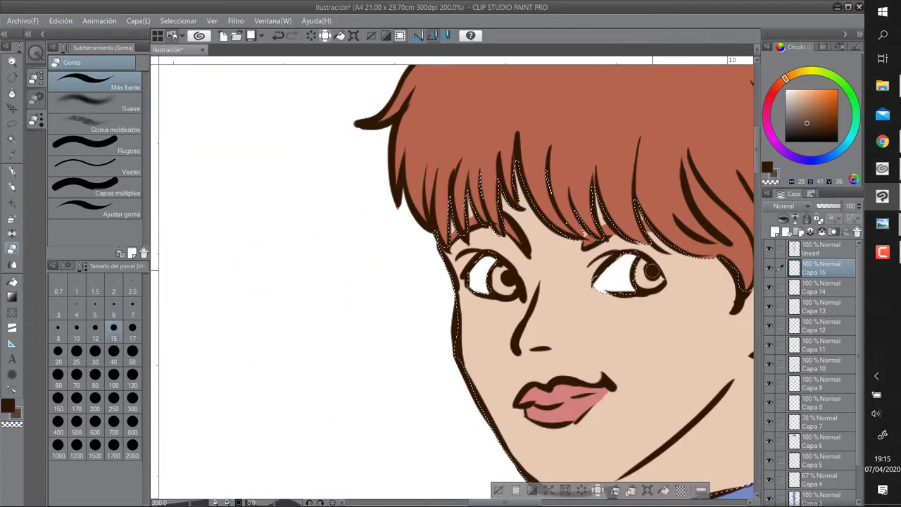
key(p)
drag(634, 271, 647, 278)
drag(500, 275, 531, 281)
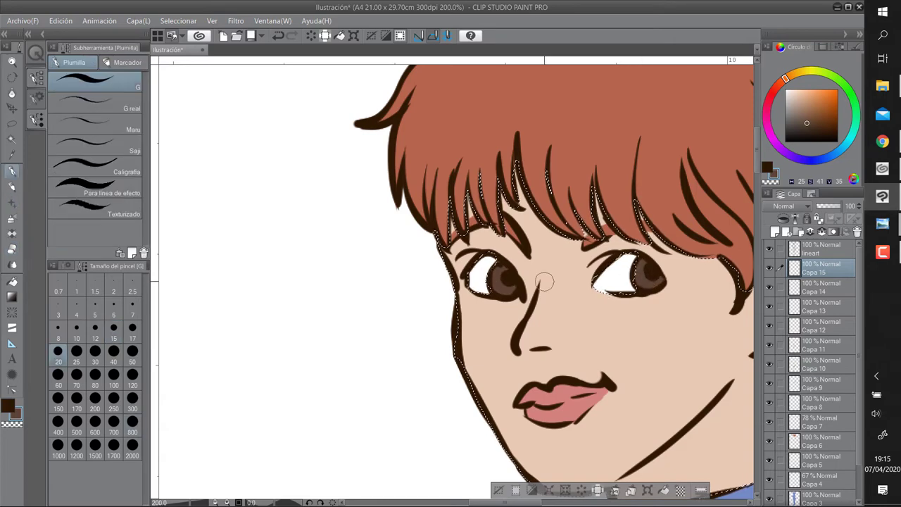
key(ctrl+0)
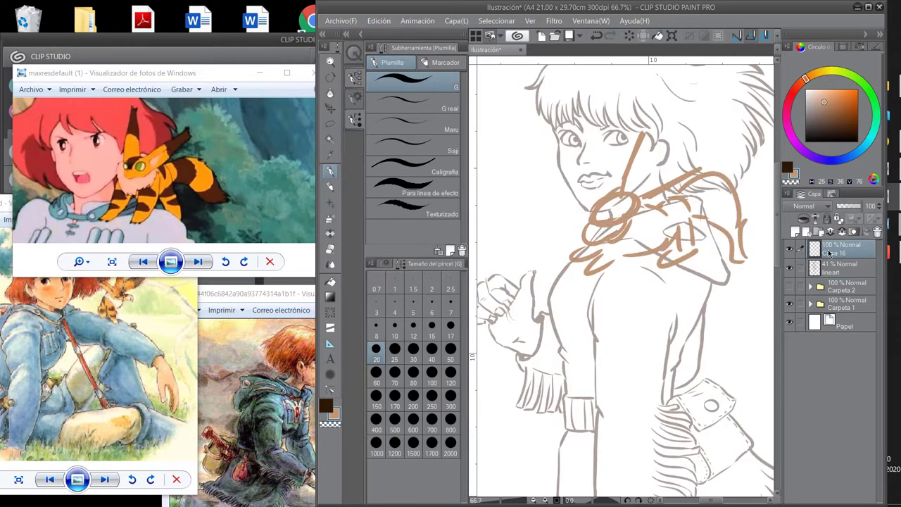
Set the lineart layer to 26% opacity and the orange animal sketch layer to 54%, and add a new layer above them
drag(809, 248, 835, 271)
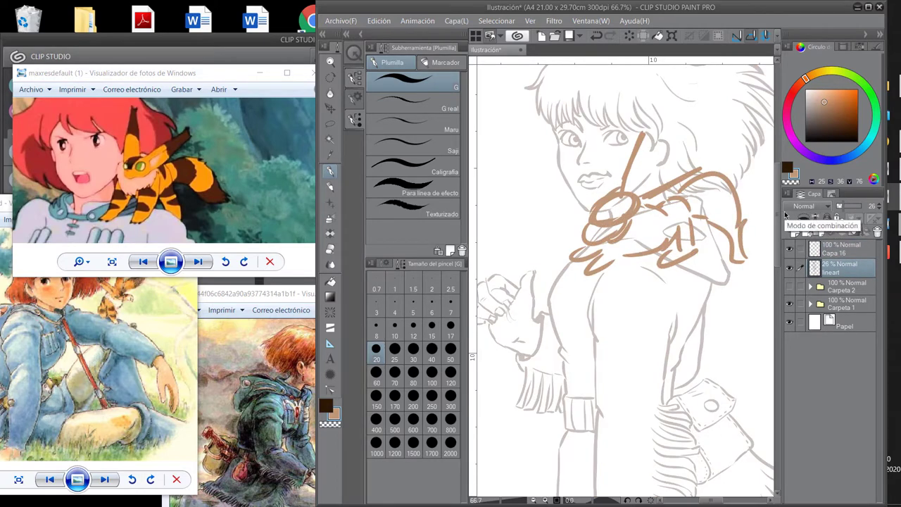
key(ctrl+alt+0)
click(841, 248)
drag(872, 206, 854, 206)
key(ctrl+shift+n)
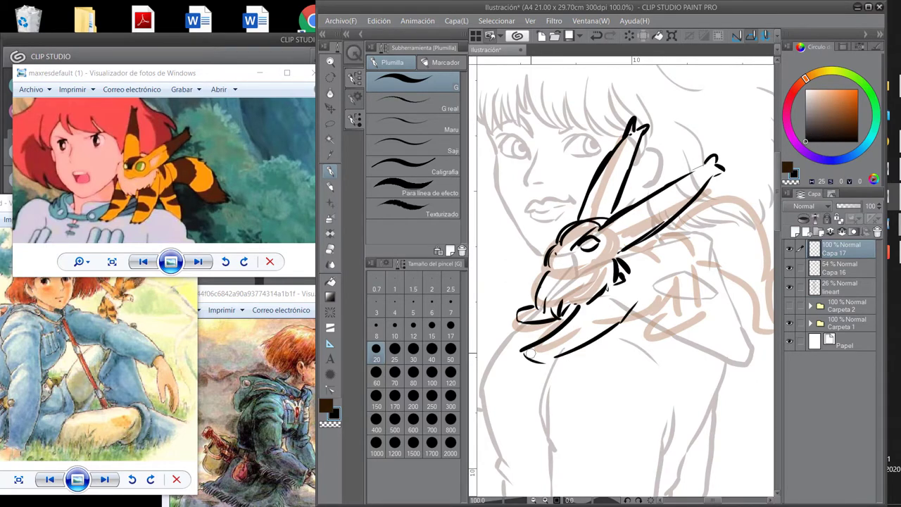
Draw the animal's back, hind leg, and bushy tail with its band line in black over the orange sketch
drag(671, 252, 618, 245)
drag(616, 233, 720, 192)
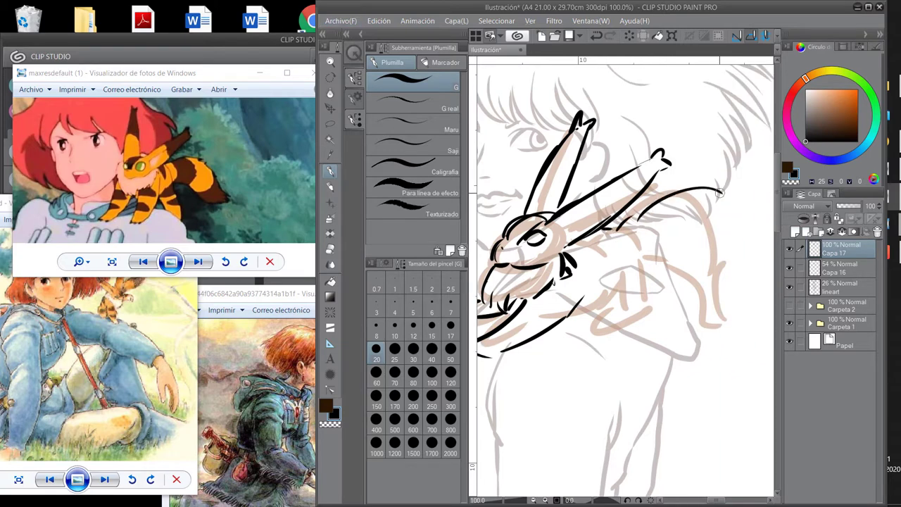
drag(693, 271, 746, 356)
drag(648, 296, 672, 290)
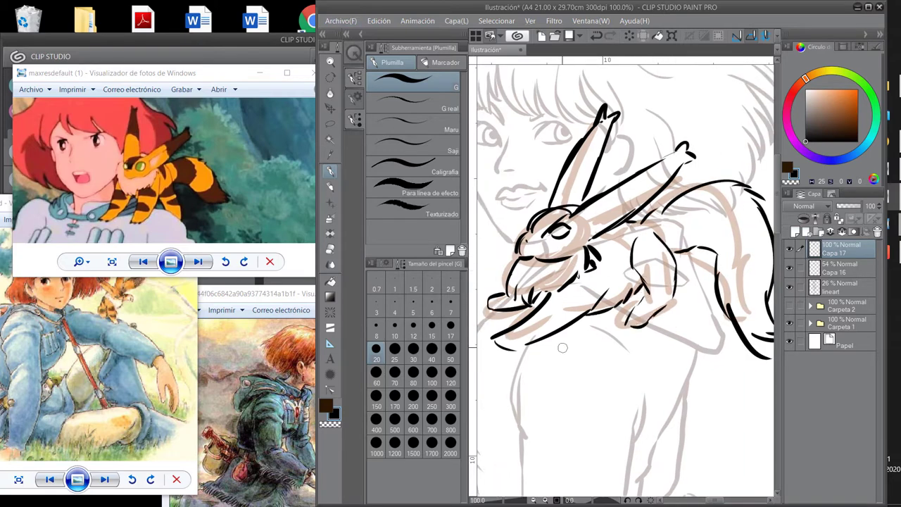
drag(714, 191, 645, 219)
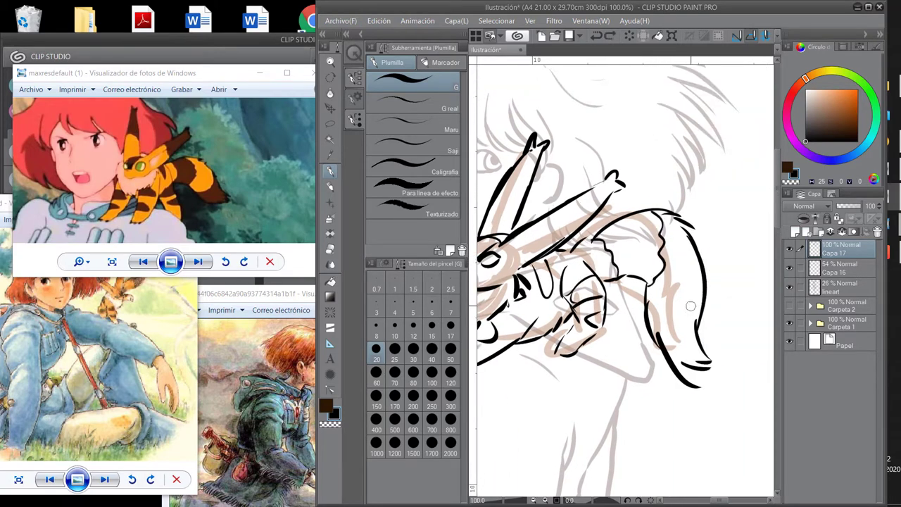
Undo the small hind-foot strokes and redraw the animal's hind leg as one larger rounded shape
click(790, 271)
drag(547, 344, 611, 323)
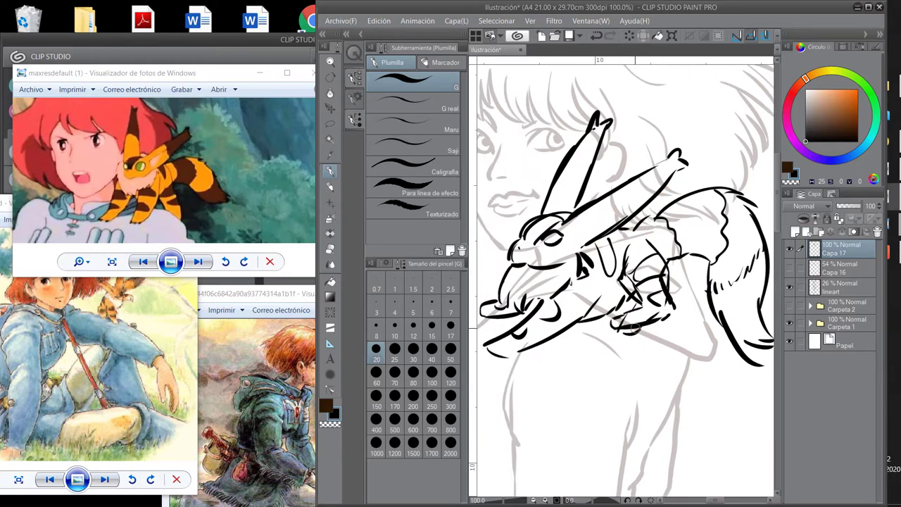
key(ctrl+z)
key(ctrl+z)
key(ctrl+z)
key(ctrl+z)
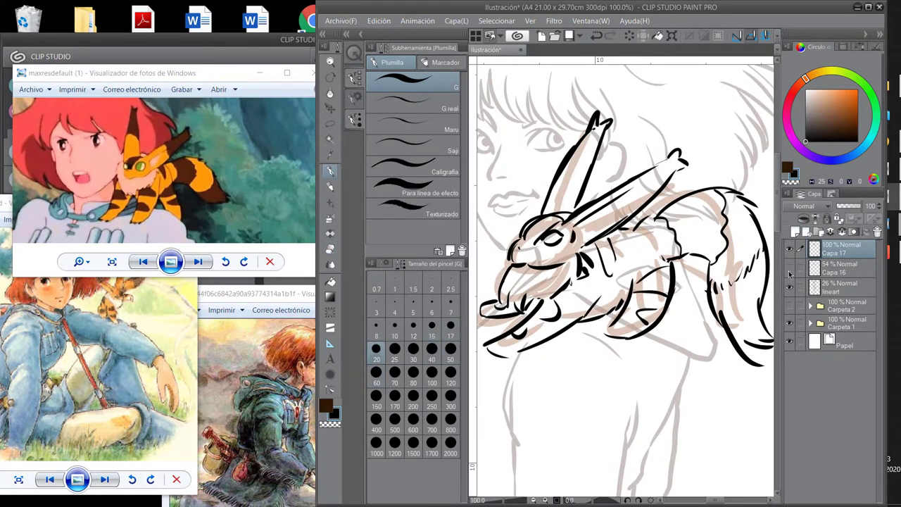
Set the rough animal drawing on Capa 17 to 43% opacity and add a new layer above it
click(842, 205)
key(ctrl+plus)
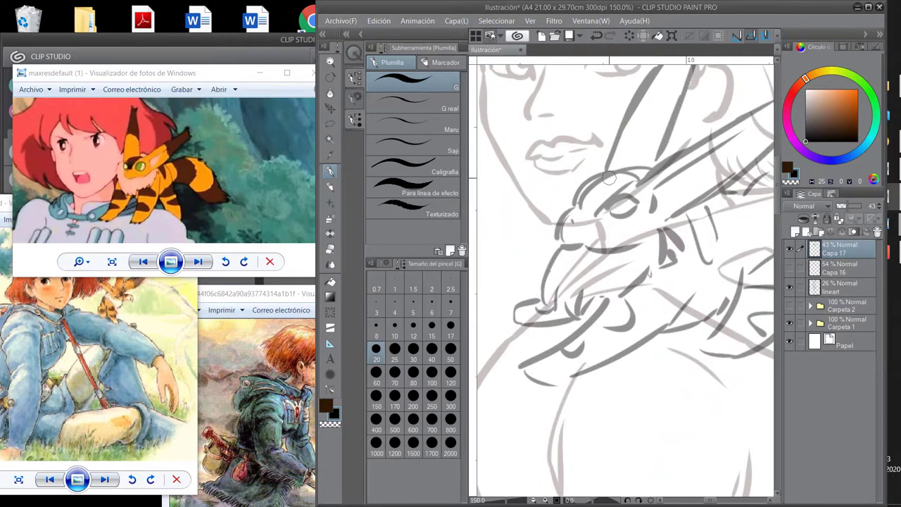
key(ctrl+shift+n)
Ink the animal's front paws, chest fur, muzzle, eye and both long ears cleanly on Capa 18
drag(544, 310, 563, 321)
drag(524, 368, 574, 336)
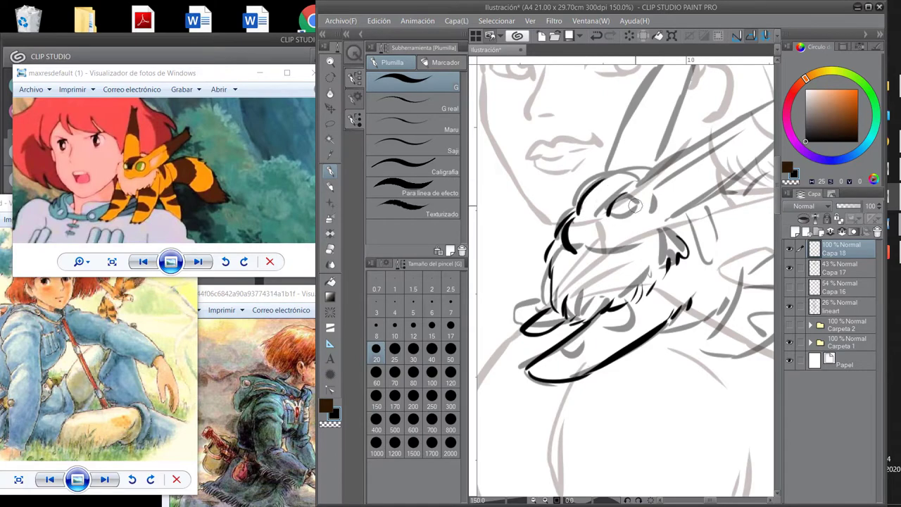
drag(599, 178, 571, 250)
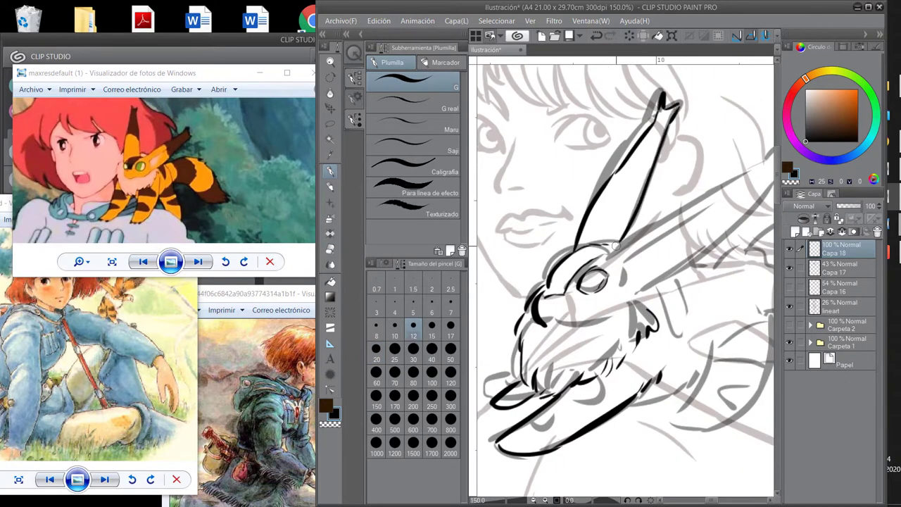
mouse_move(678, 238)
mouse_down()
mouse_move(613, 226)
mouse_move(524, 255)
mouse_up()
drag(668, 198, 732, 156)
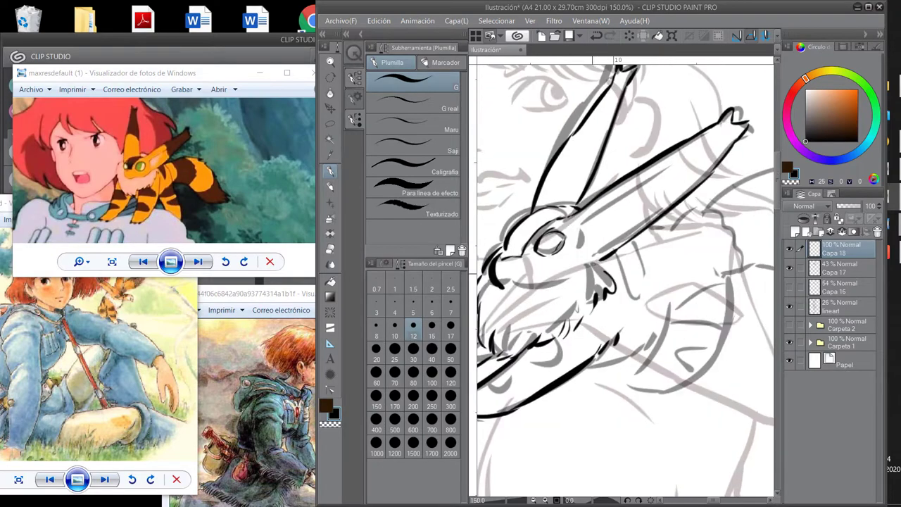
drag(510, 276, 548, 290)
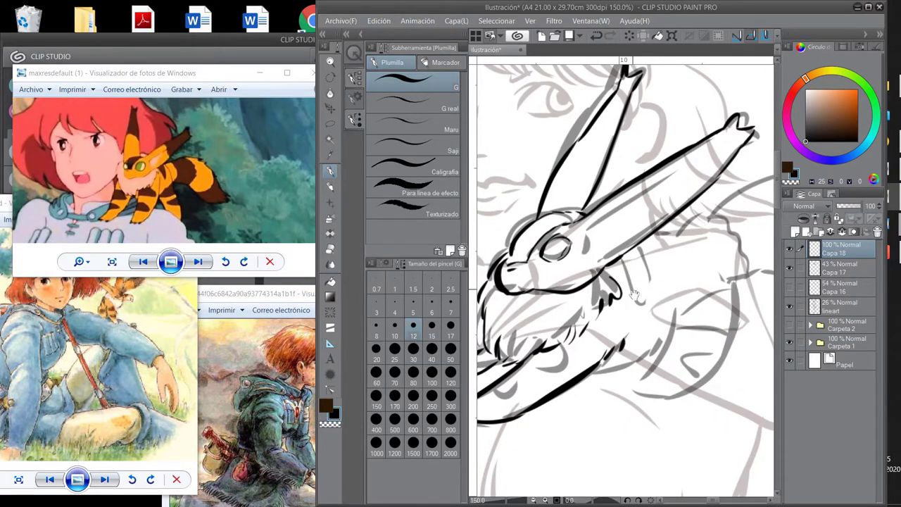
Ink the animal's back stripes, hind leg, back line and the tail's outer contour down to its tip
mouse_move(634, 296)
mouse_down()
mouse_move(593, 261)
mouse_move(624, 221)
mouse_move(611, 298)
mouse_move(592, 236)
mouse_up()
mouse_move(598, 205)
mouse_down()
mouse_move(572, 304)
mouse_move(571, 343)
mouse_move(533, 363)
mouse_up()
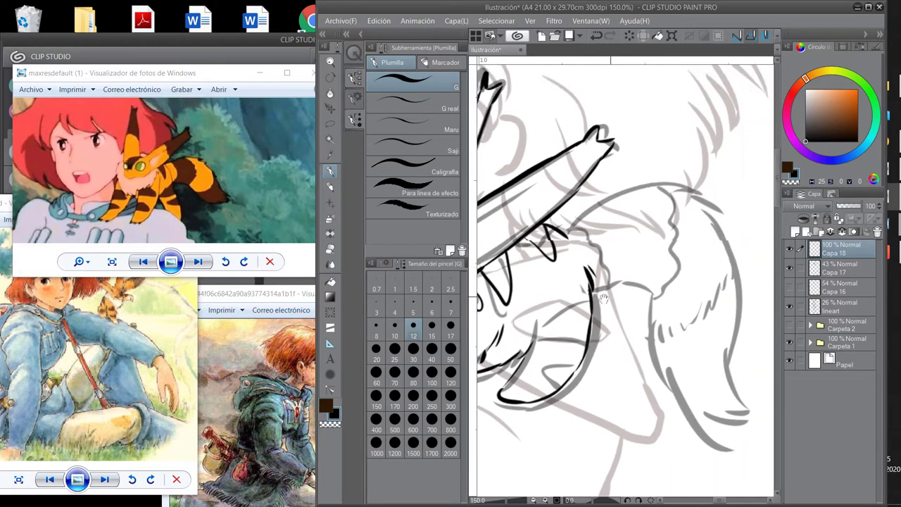
mouse_move(537, 225)
mouse_down()
mouse_move(686, 176)
mouse_move(683, 195)
mouse_move(630, 157)
mouse_up()
drag(493, 219, 561, 241)
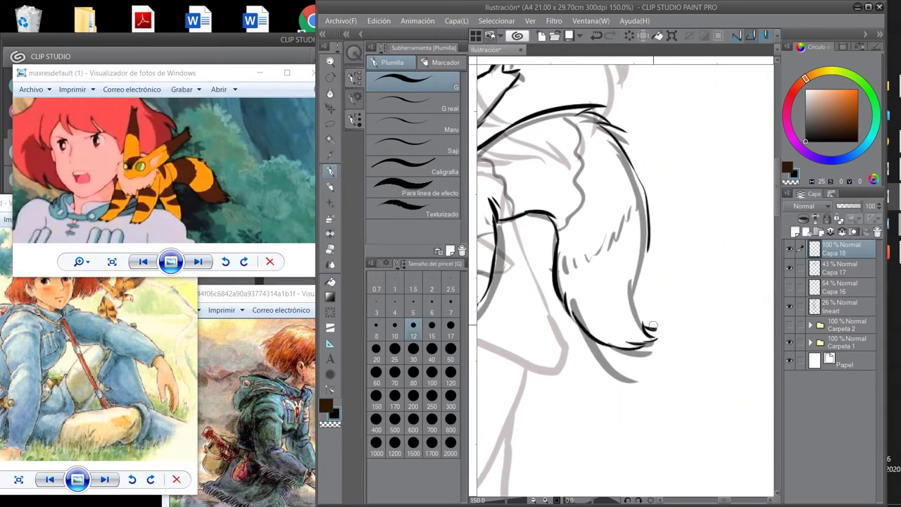
mouse_move(652, 326)
mouse_down()
mouse_move(659, 250)
mouse_move(642, 236)
mouse_up()
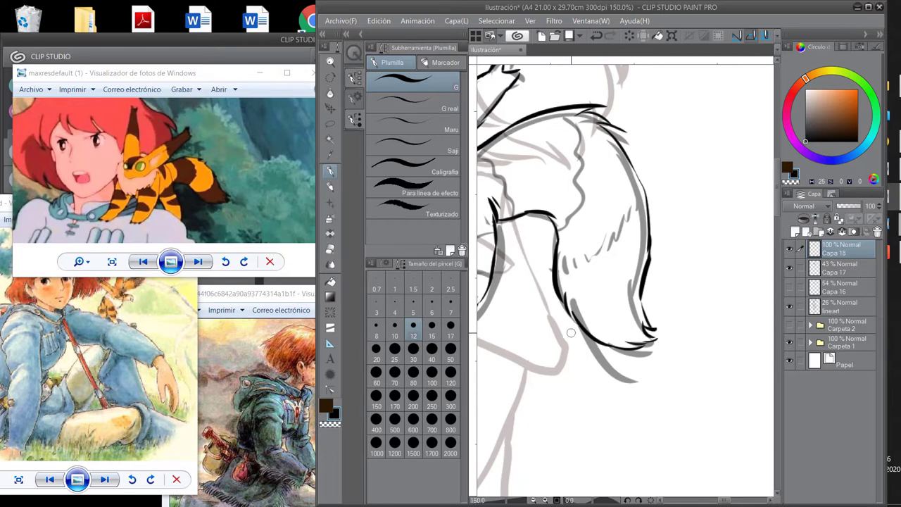
Add fur marks to the tail and back, hide Capa 17, and ink the marking lines inside both ears
mouse_move(578, 186)
mouse_down()
mouse_move(626, 202)
mouse_move(673, 239)
mouse_up()
mouse_move(673, 239)
mouse_down()
mouse_move(616, 285)
mouse_move(627, 310)
mouse_up()
key(e)
key(p)
drag(557, 322, 650, 336)
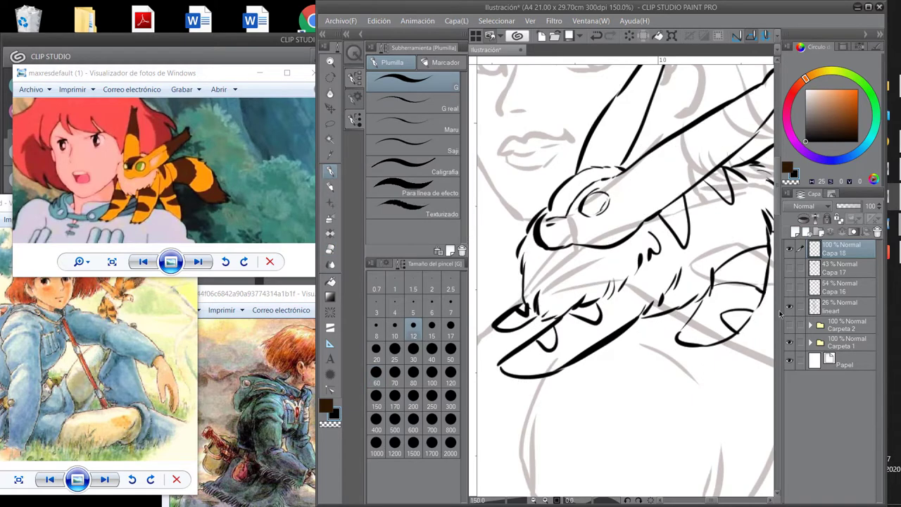
drag(773, 276, 752, 345)
drag(674, 247, 700, 219)
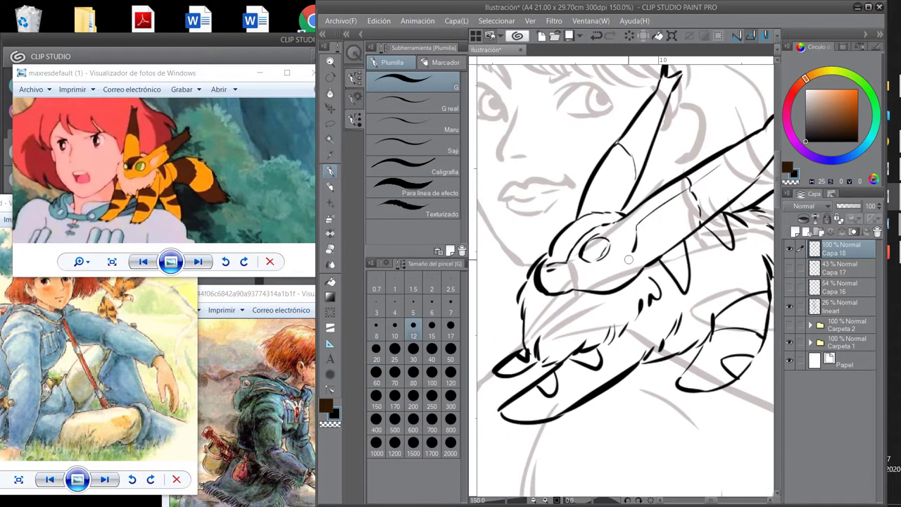
Add a layer beneath the animal's ink and paint the whole animal orange (H 34, S 67, V 84)
click(801, 266)
key(ctrl+shift+n)
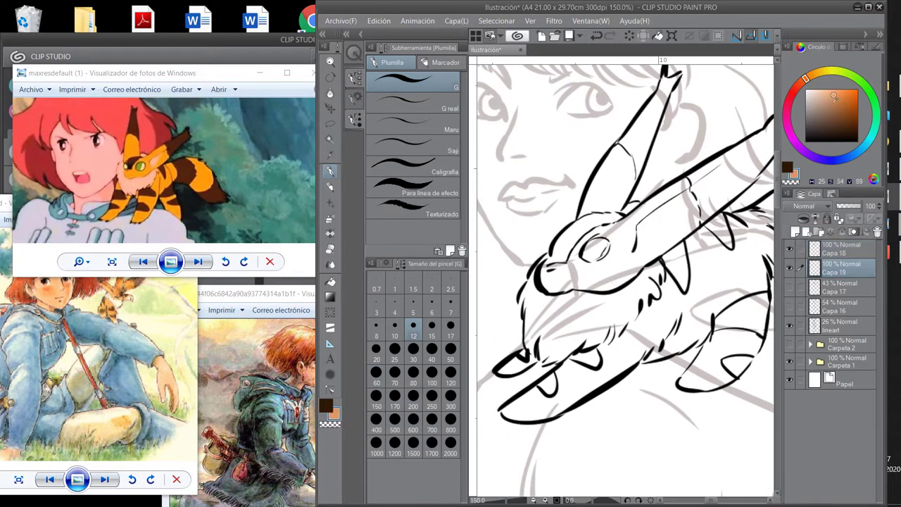
mouse_move(692, 201)
mouse_down()
mouse_move(589, 308)
mouse_move(581, 232)
mouse_move(679, 201)
mouse_move(569, 284)
mouse_move(598, 228)
mouse_move(595, 288)
mouse_move(655, 207)
mouse_move(691, 233)
mouse_move(632, 223)
mouse_move(643, 335)
mouse_move(692, 313)
mouse_up()
Erase the orange that spills outside the animal's outline around the tail, ears, legs and paws
scroll(593, 289, up, 1)
key(e)
drag(654, 269, 654, 227)
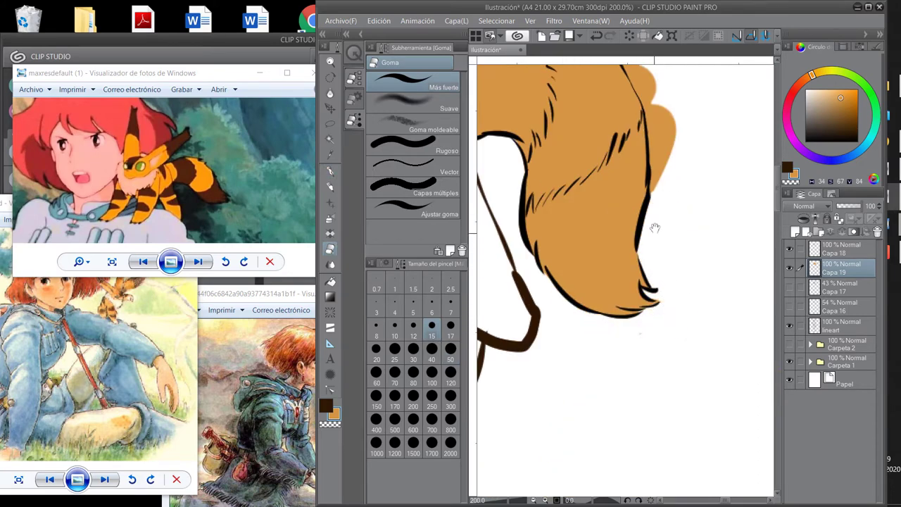
scroll(654, 228, up, 1)
scroll(556, 350, up, 2)
mouse_move(556, 350)
mouse_down()
mouse_move(670, 338)
mouse_move(643, 345)
mouse_move(657, 261)
mouse_move(609, 186)
mouse_move(734, 242)
mouse_move(559, 252)
mouse_move(587, 305)
mouse_up()
key(bracketleft)
key(bracketleft)
key(bracketleft)
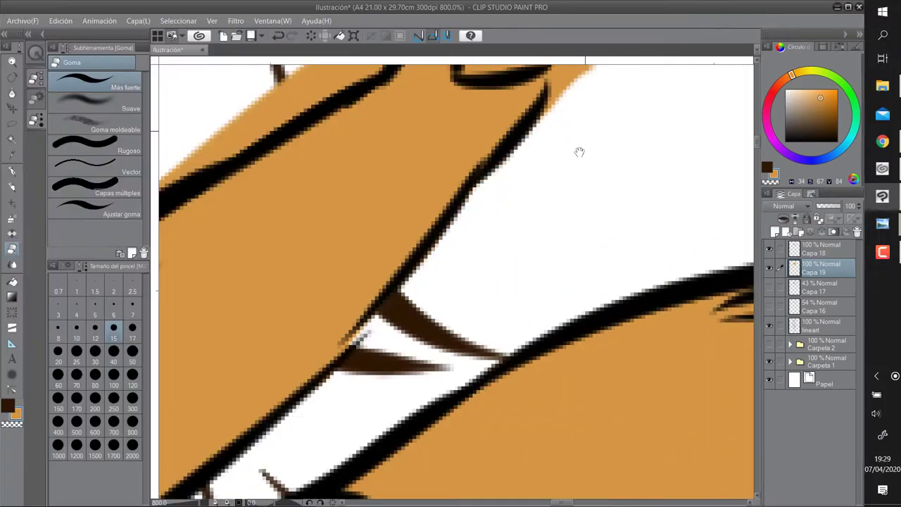
mouse_move(579, 152)
mouse_down()
mouse_move(477, 261)
mouse_move(570, 181)
mouse_move(329, 368)
mouse_move(466, 203)
mouse_move(412, 303)
mouse_move(345, 291)
mouse_move(258, 372)
mouse_move(418, 240)
mouse_move(302, 342)
mouse_move(397, 145)
mouse_move(346, 302)
mouse_move(483, 239)
mouse_move(455, 262)
mouse_move(388, 446)
mouse_move(515, 283)
mouse_move(521, 293)
mouse_up()
scroll(521, 292, down, 4)
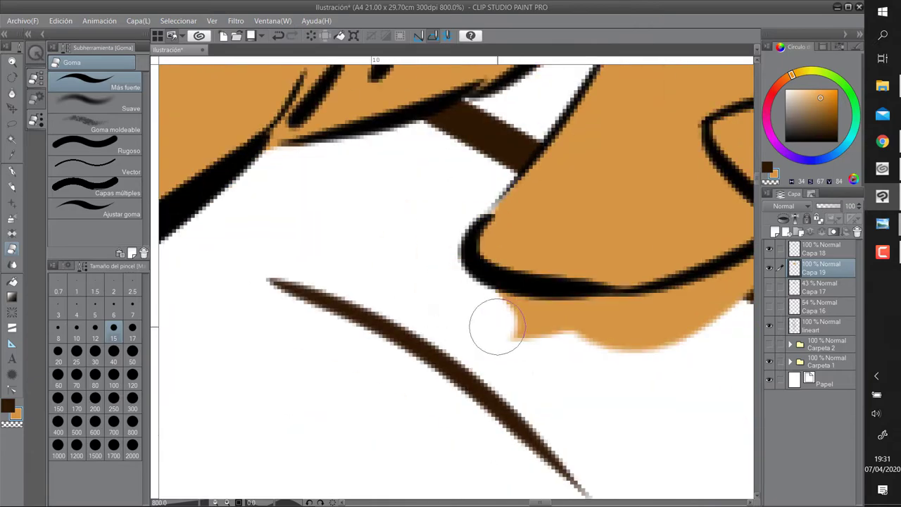
Try to hide the character's lines behind the animal with a layer mask on the lineart layer
ctrl+click(803, 252)
key(Delete)
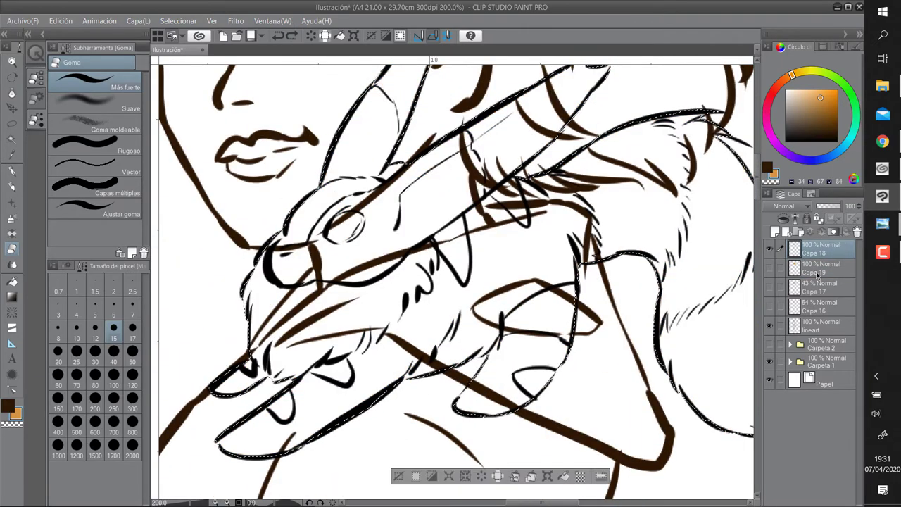
click(820, 325)
click(844, 232)
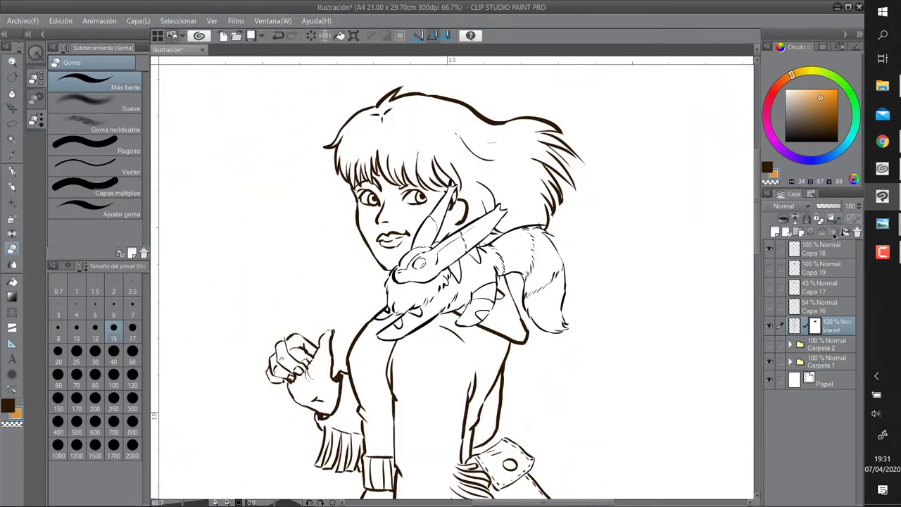
scroll(502, 286, down, 5)
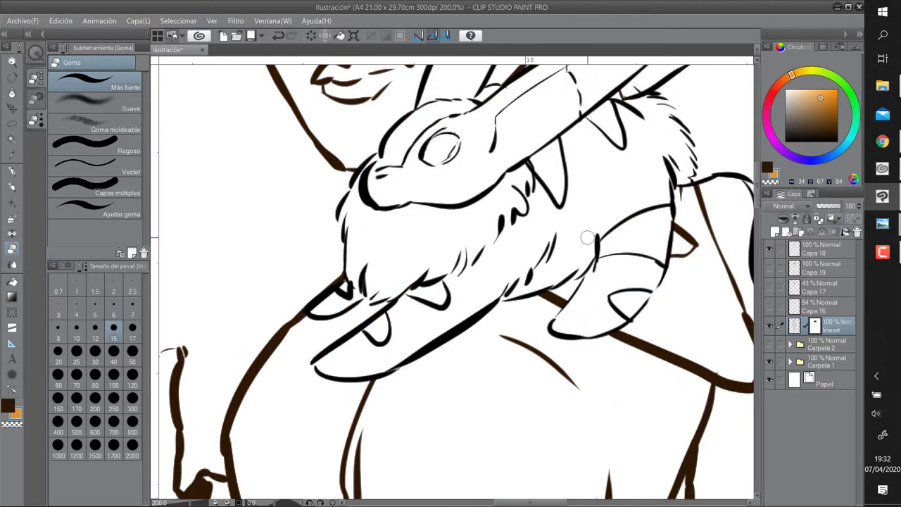
key(ctrl+z)
key(ctrl+z)
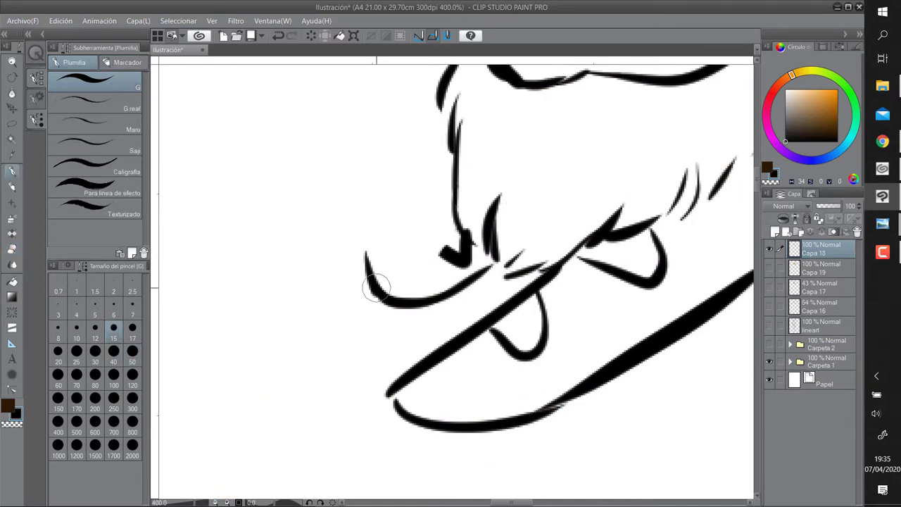
Redraw the far front paw as a short closed shape and thicken the near front paw's outline on Capa 18
mouse_move(368, 250)
mouse_down()
mouse_move(458, 223)
mouse_move(384, 295)
mouse_move(413, 289)
mouse_up()
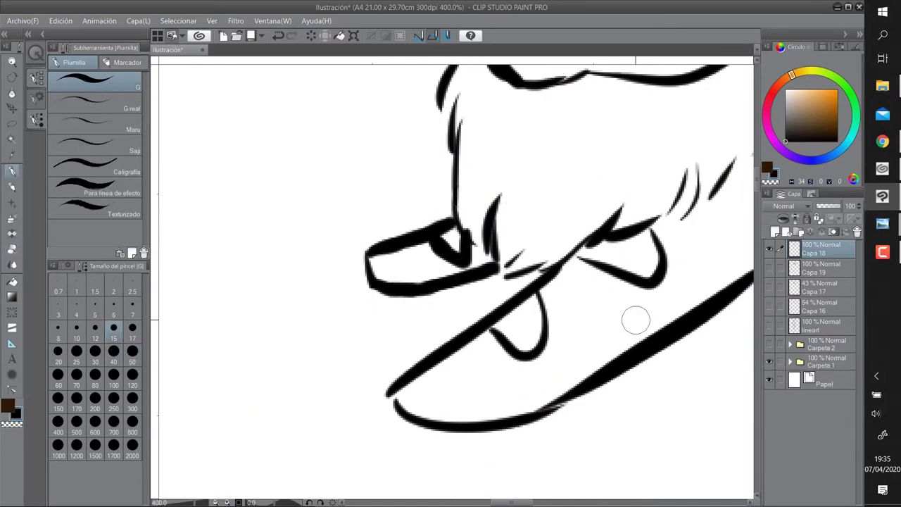
drag(636, 320, 534, 258)
mouse_move(324, 308)
mouse_down()
mouse_move(310, 363)
mouse_move(451, 338)
mouse_up()
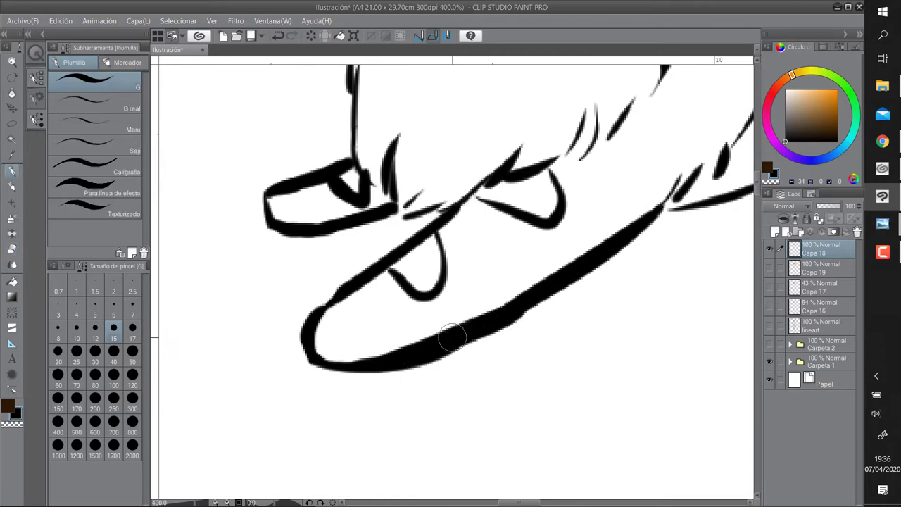
Reshape the near front paw higher up, undoing the stray strokes and redrawing its thick lower edge
key(e)
mouse_move(610, 250)
mouse_down()
mouse_move(483, 349)
mouse_move(631, 310)
mouse_up()
key(p)
drag(345, 331, 517, 296)
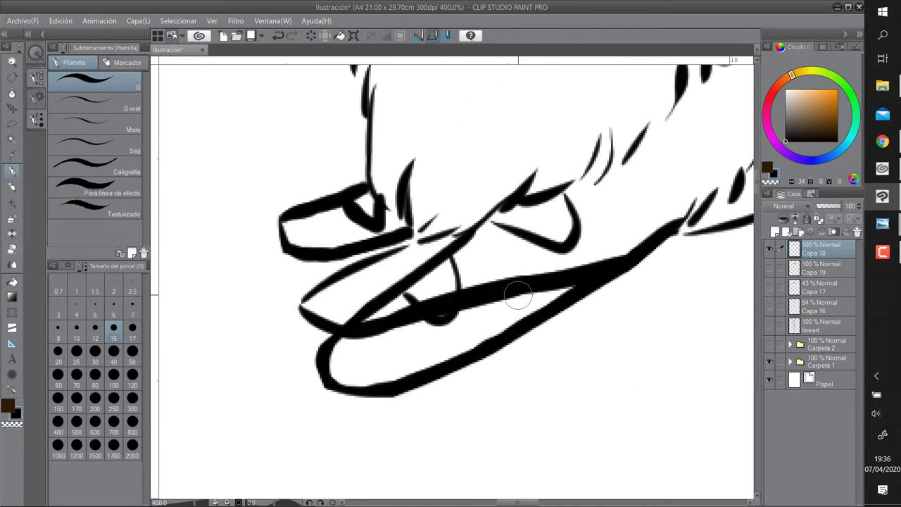
key(ctrl+z)
key(ctrl+z)
key(ctrl+z)
key(ctrl+z)
key(ctrl+z)
drag(386, 320, 612, 267)
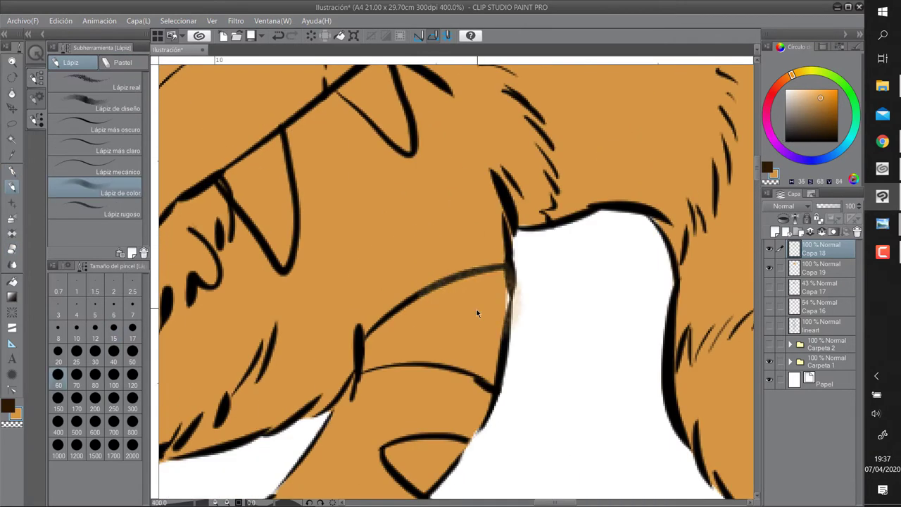
Erase the orange on Capa 19 that spills below the two redrawn front paws
key(e)
click(821, 268)
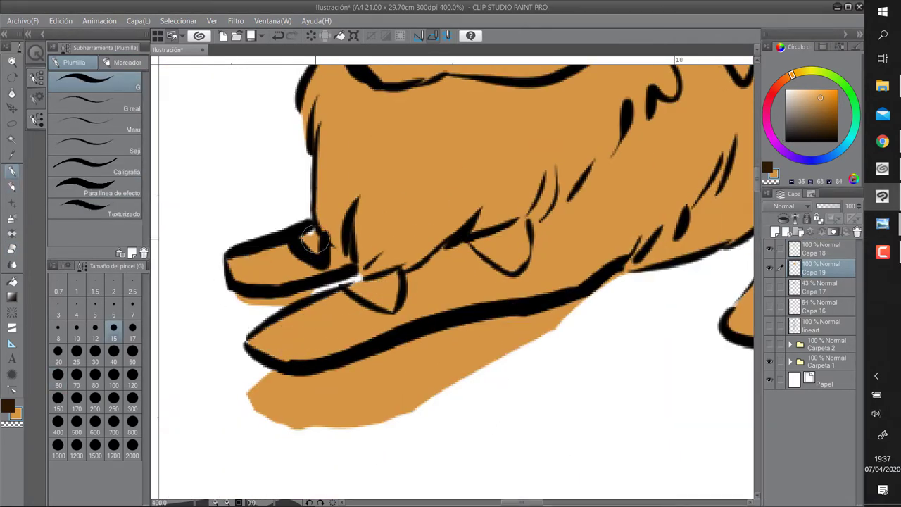
drag(254, 387, 490, 328)
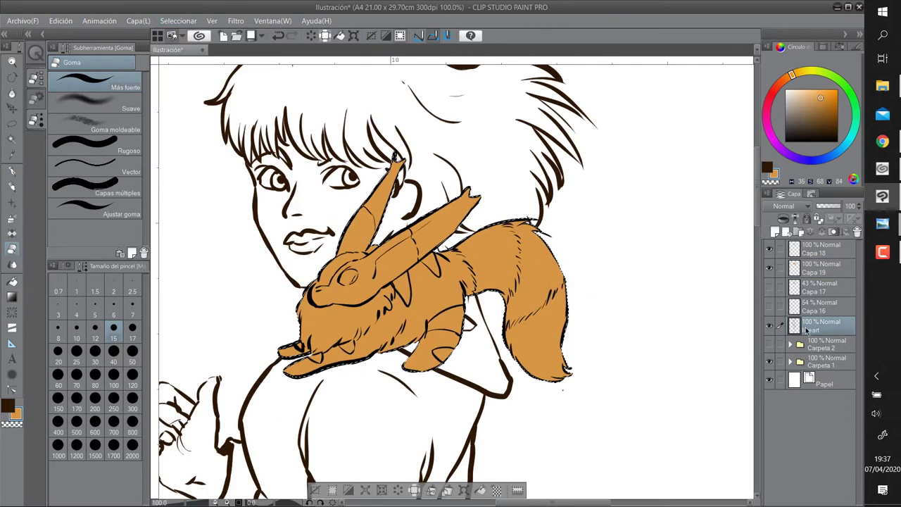
Hide the orange layer, add a thigh line above the hind leg on Capa 18, and erase the old foot lines
click(821, 325)
click(769, 267)
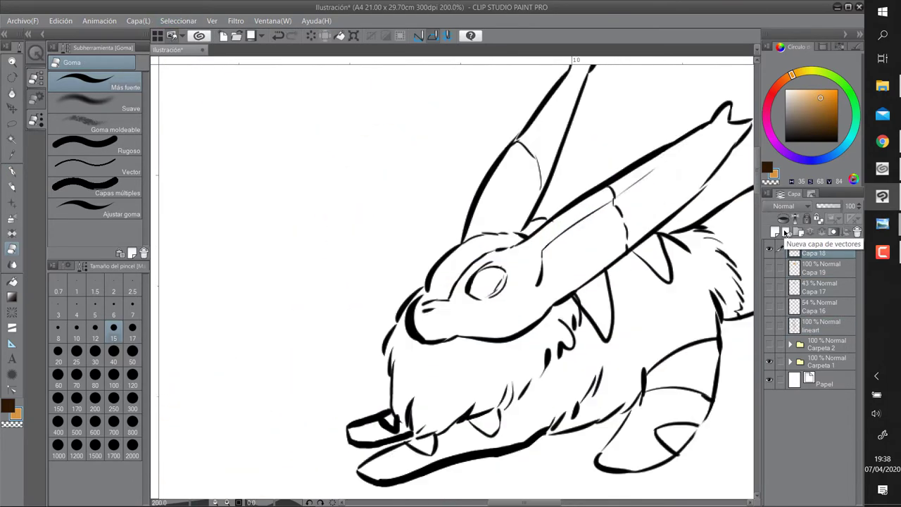
key(p)
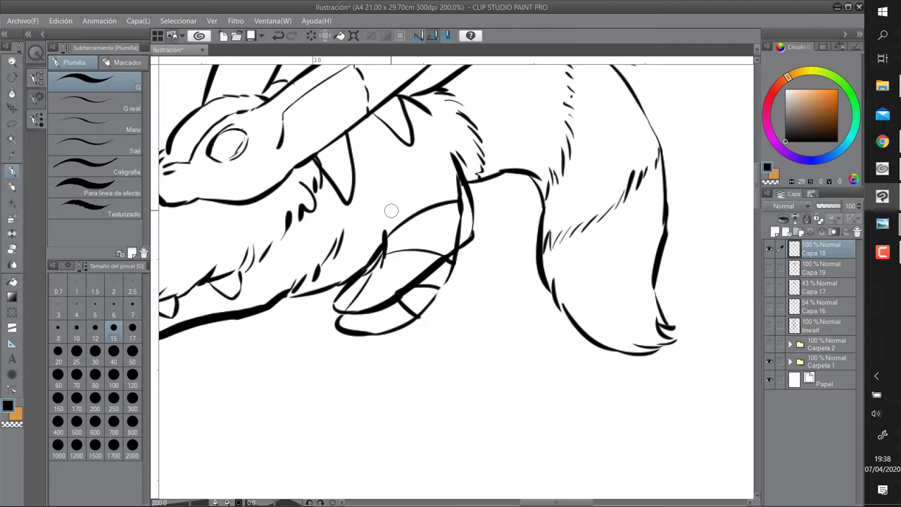
drag(387, 209, 400, 157)
key(e)
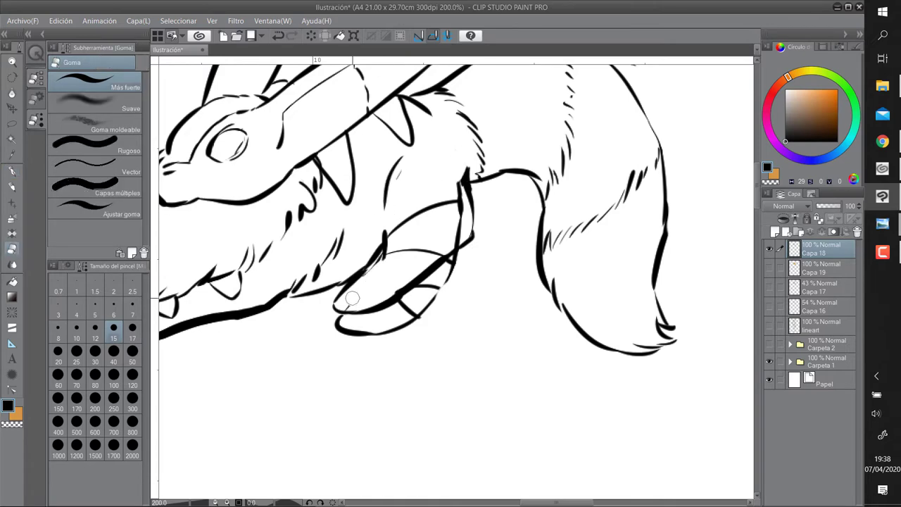
drag(392, 328, 431, 342)
Redraw the hind leg as a bent leg with a smaller foot, erasing the leftover lines of the old one
key(p)
drag(510, 189, 405, 327)
key(e)
drag(381, 296, 394, 328)
key(p)
mouse_move(425, 325)
mouse_down()
mouse_move(416, 272)
mouse_move(386, 309)
mouse_up()
key(e)
drag(478, 276, 507, 280)
key(p)
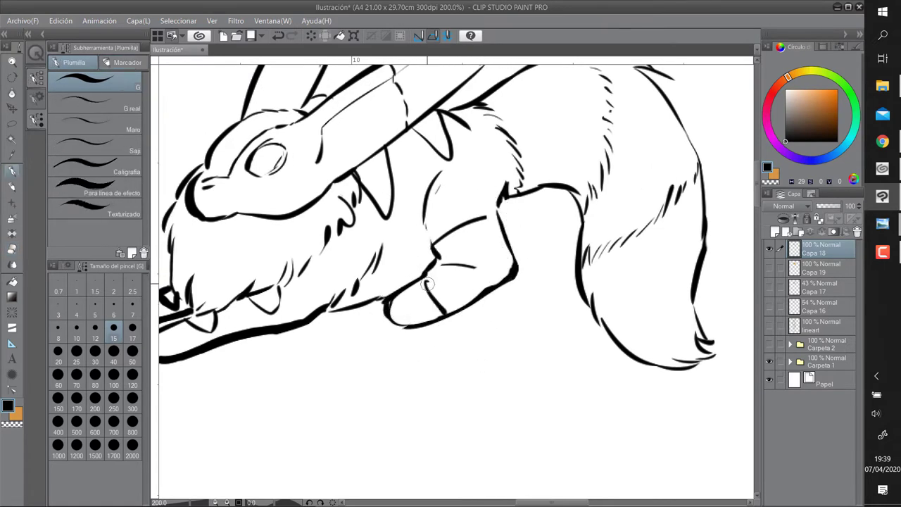
Replace the hind leg's rear edge with short fur strokes and extend the leg's stripe lines to it
key(e)
drag(504, 194, 509, 285)
key(p)
drag(514, 240, 497, 286)
drag(510, 151, 505, 233)
key(e)
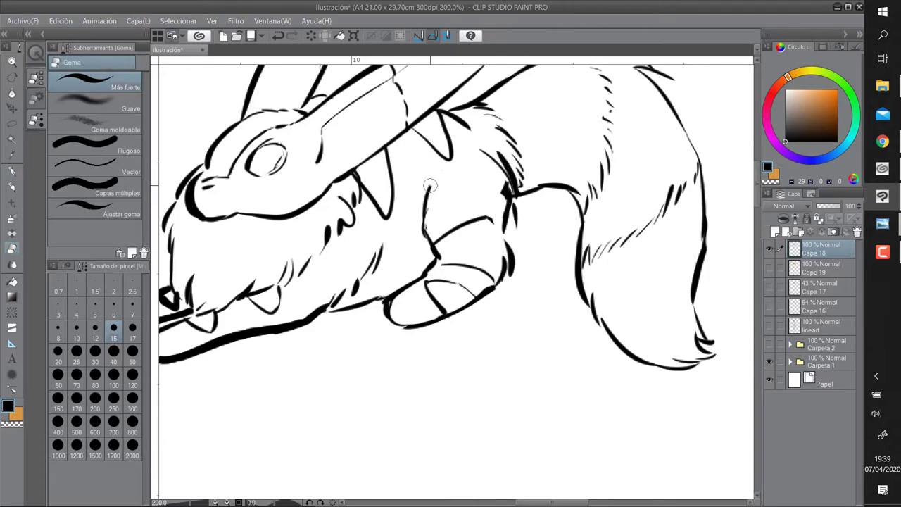
Replace the thigh line with short fur strokes and reshape the hind foot with a thicker outline
key(p)
mouse_move(415, 200)
mouse_down()
mouse_move(435, 251)
mouse_move(383, 321)
mouse_move(375, 315)
mouse_move(384, 302)
mouse_move(399, 342)
mouse_up()
key(e)
key(p)
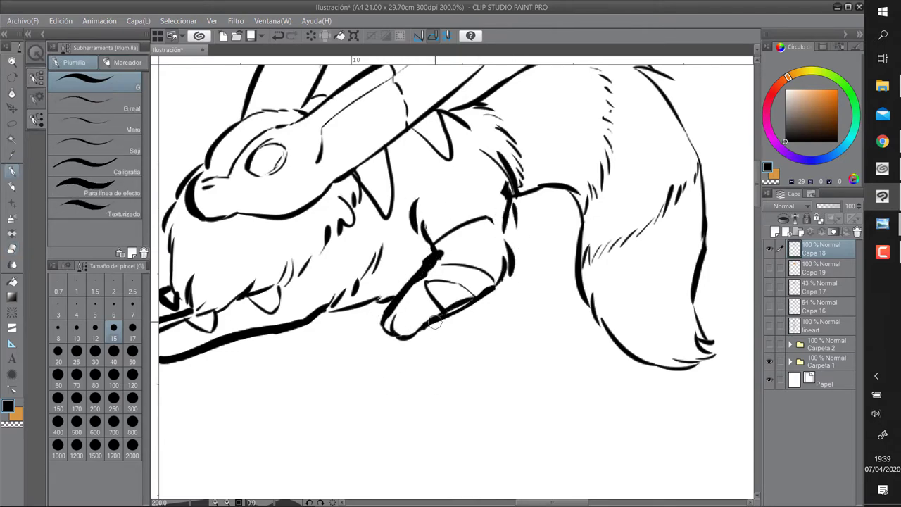
Show Capa 19, fill the uncoloured rear of the hind leg with the same orange, and erase the orange outside the foot's new outline
key(e)
key(p)
key(e)
key(ctrl+0)
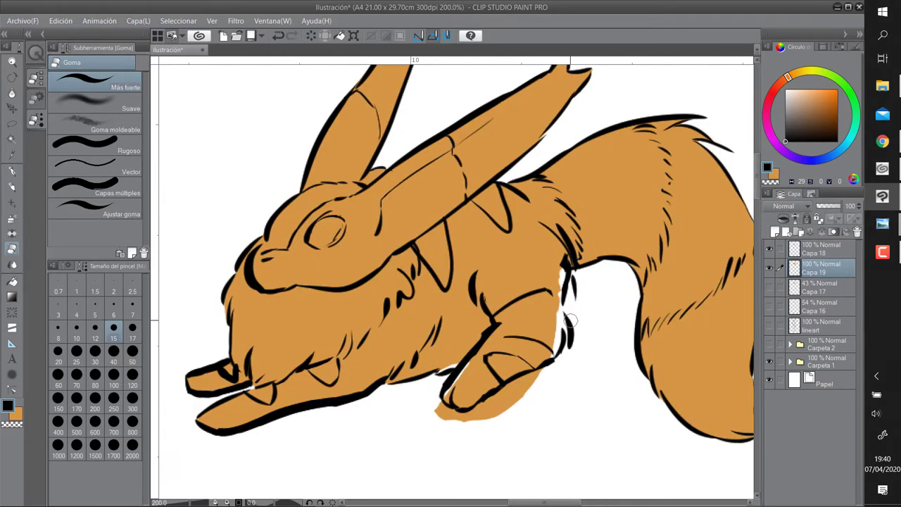
key(p)
alt+click(557, 317)
drag(563, 296, 562, 356)
key(e)
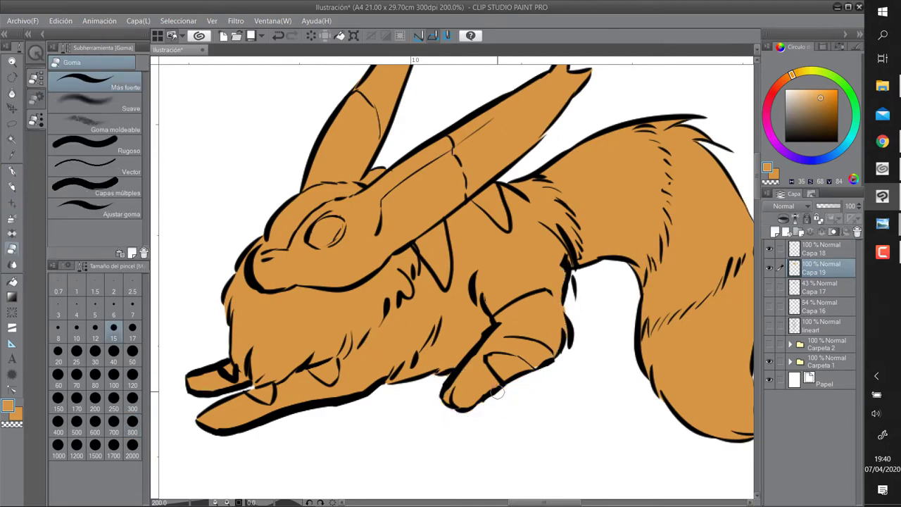
Select the companion's area from Capa 19, then show the lineart layer and mask out the character lines behind the companion
ctrl+click(794, 267)
click(768, 325)
click(803, 325)
click(845, 231)
scroll(566, 289, down, 10)
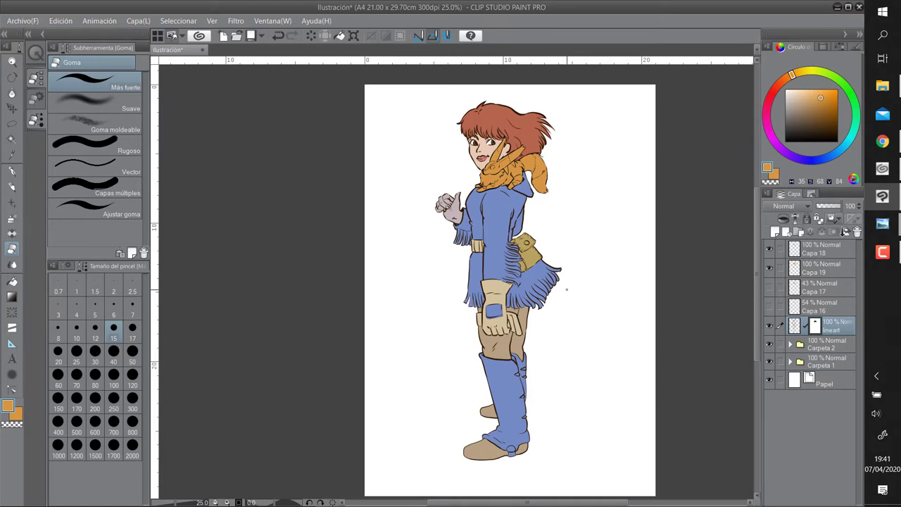
click(22, 21)
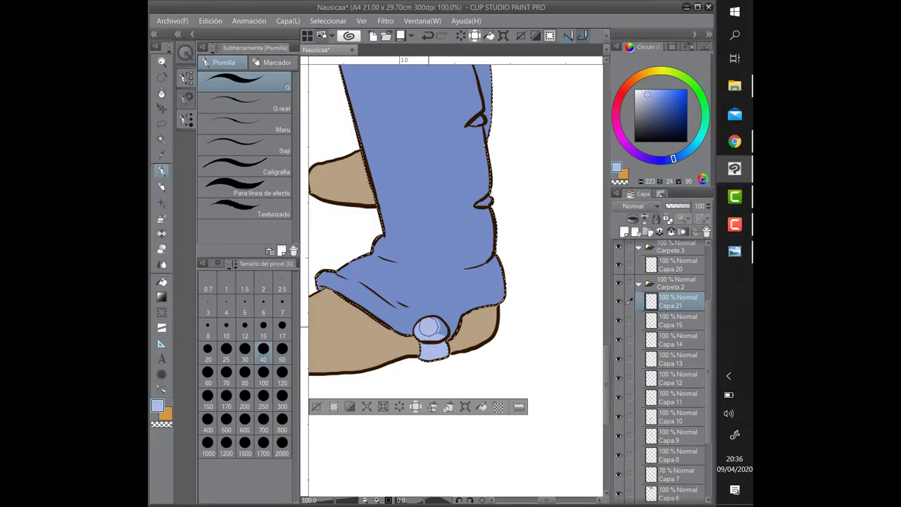
Colour the small fastenings along the boot seams light blue on Capa 21 with the G pen at size 17
scroll(442, 254, up, 2)
key(bracketleft)
key(bracketleft)
key(bracketleft)
key(bracketleft)
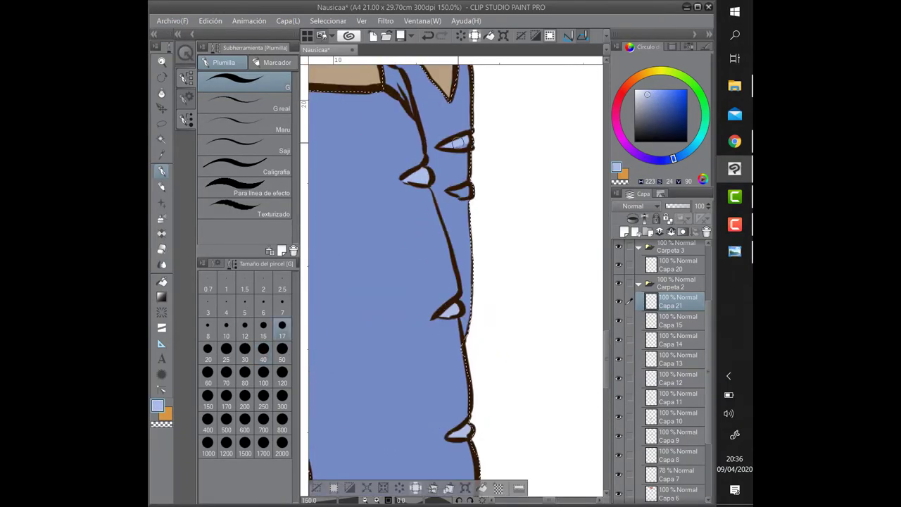
drag(458, 143, 386, 222)
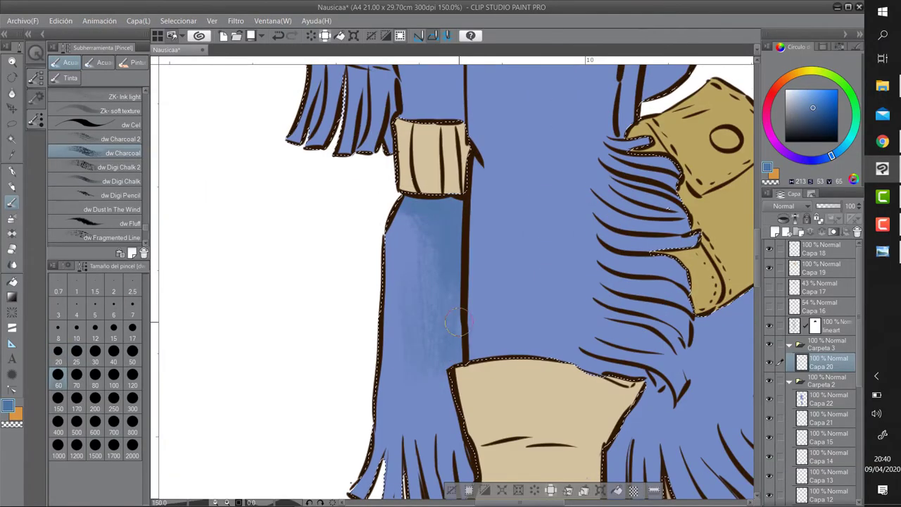
Shade the tunic's front panel and lower fringe darker blue on Capa 20 with the dw Charcoal brush at size 60
drag(458, 322, 598, 359)
mouse_move(507, 317)
mouse_down()
mouse_move(606, 366)
mouse_move(473, 413)
mouse_move(495, 202)
mouse_up()
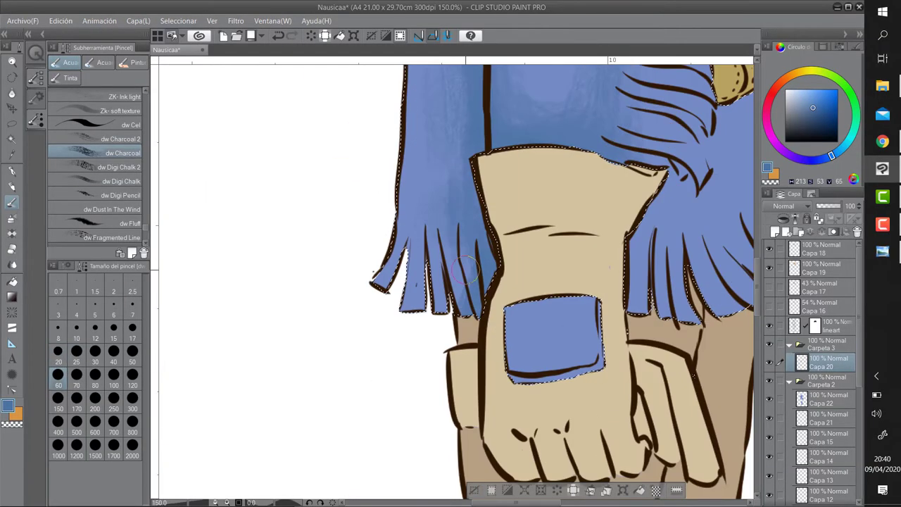
drag(465, 267, 690, 352)
Shade the far sleeve, its fringed cuff and the tunic's chest darker blue with the dw Charcoal brush at size 30
scroll(493, 281, up, 3)
key(bracketleft)
key(bracketleft)
key(bracketleft)
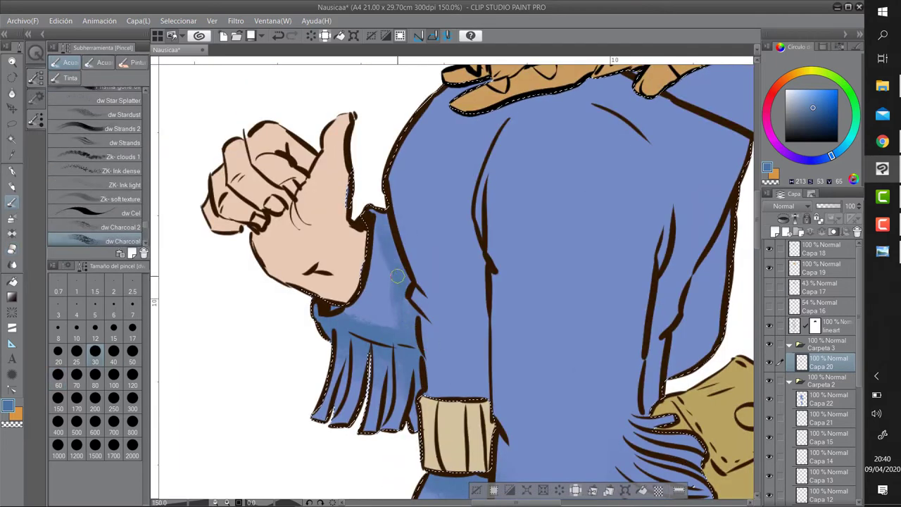
mouse_move(397, 277)
mouse_down()
mouse_move(352, 394)
mouse_move(478, 374)
mouse_move(451, 201)
mouse_up()
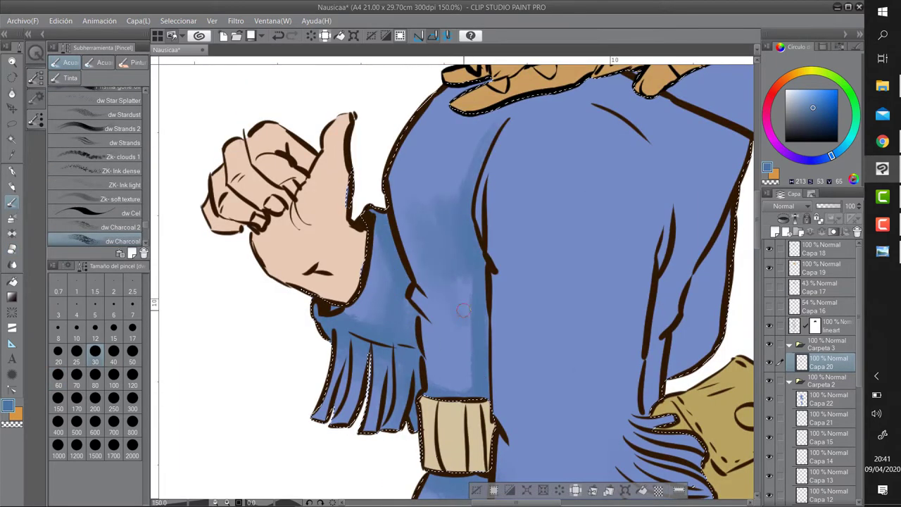
drag(436, 324, 467, 357)
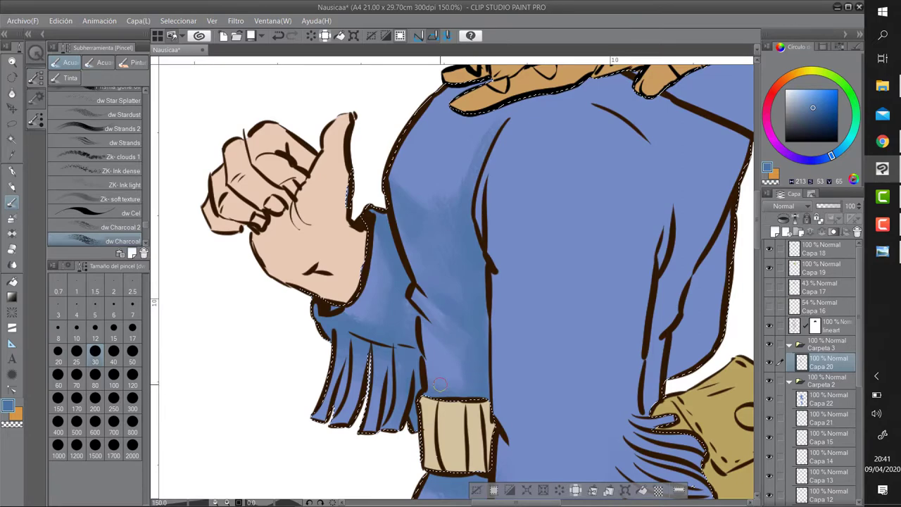
drag(440, 384, 392, 457)
Paint darker blue shadows on the shoulders and hood beneath the companion and along the folds behind the near sleeve
drag(492, 211, 391, 373)
drag(542, 169, 554, 289)
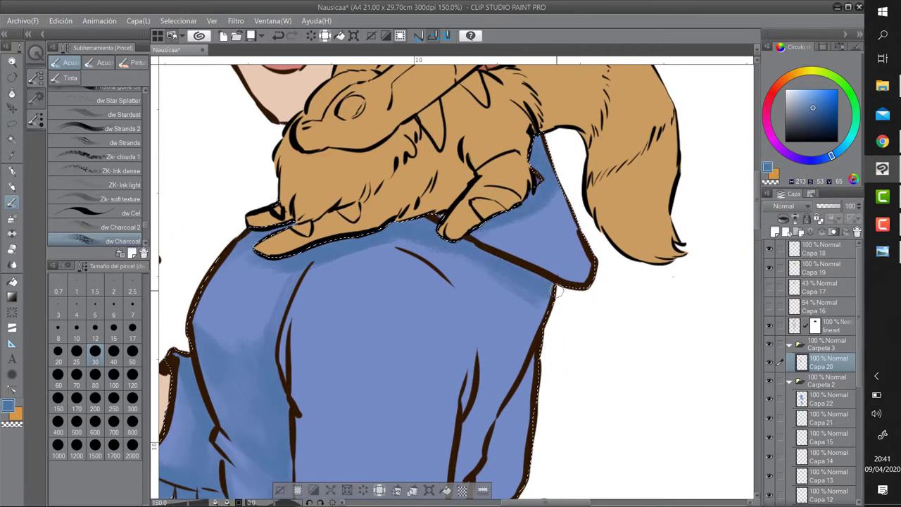
drag(423, 451, 465, 274)
drag(453, 412, 481, 271)
drag(563, 169, 556, 309)
drag(507, 204, 511, 250)
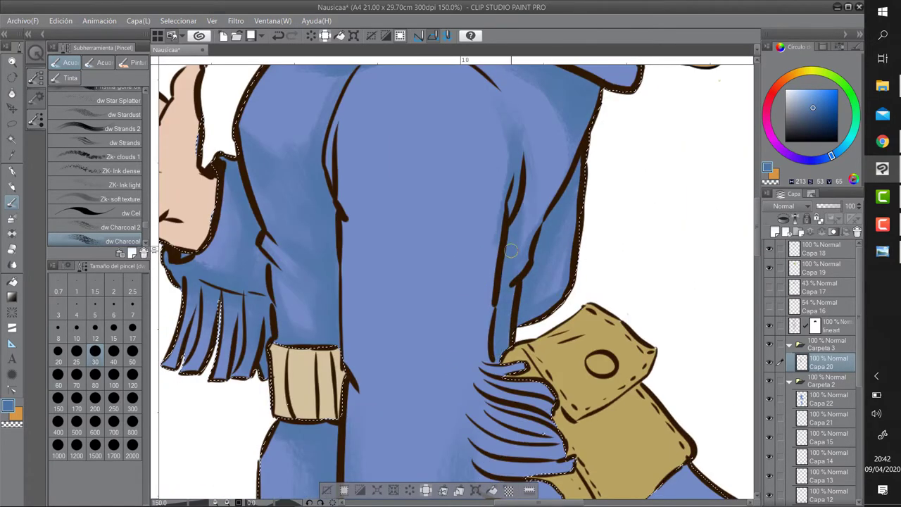
Shade the near sleeve and the remaining blue tunic areas with broad dw Charcoal strokes at size 80
scroll(432, 292, up, 1)
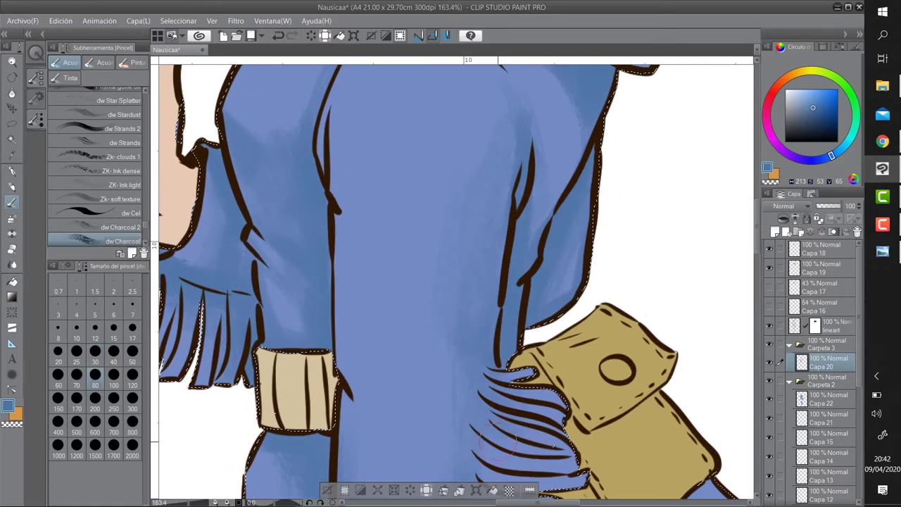
scroll(493, 438, down, 2)
drag(446, 328, 493, 499)
scroll(530, 466, up, 2)
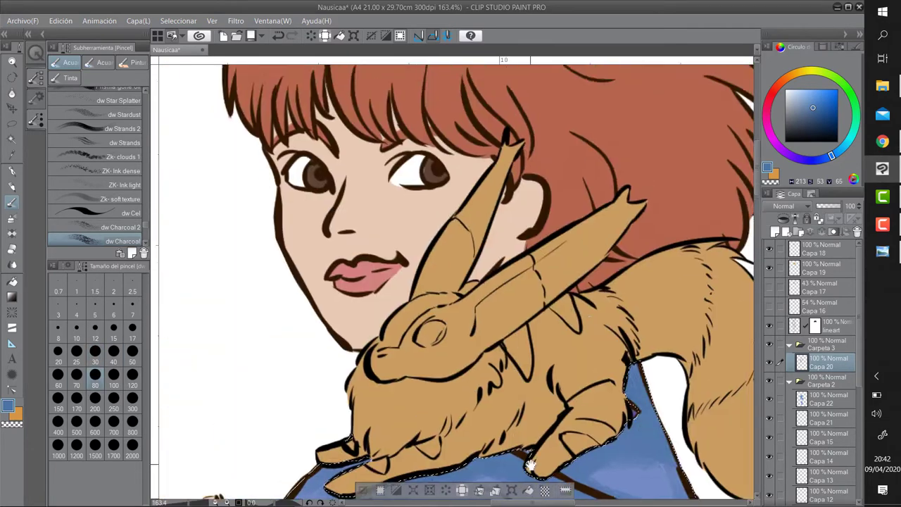
drag(529, 464, 450, 141)
drag(493, 184, 478, 232)
drag(513, 112, 493, 211)
drag(466, 211, 450, 267)
drag(542, 217, 528, 246)
mouse_move(430, 197)
mouse_down()
mouse_move(430, 223)
mouse_move(450, 141)
mouse_up()
drag(535, 154, 521, 260)
drag(493, 422, 464, 126)
drag(394, 162, 422, 246)
drag(499, 423, 493, 84)
Shade the rear boot and the area behind the front boot's seam darker blue with the brush at size 40
drag(542, 253, 459, 102)
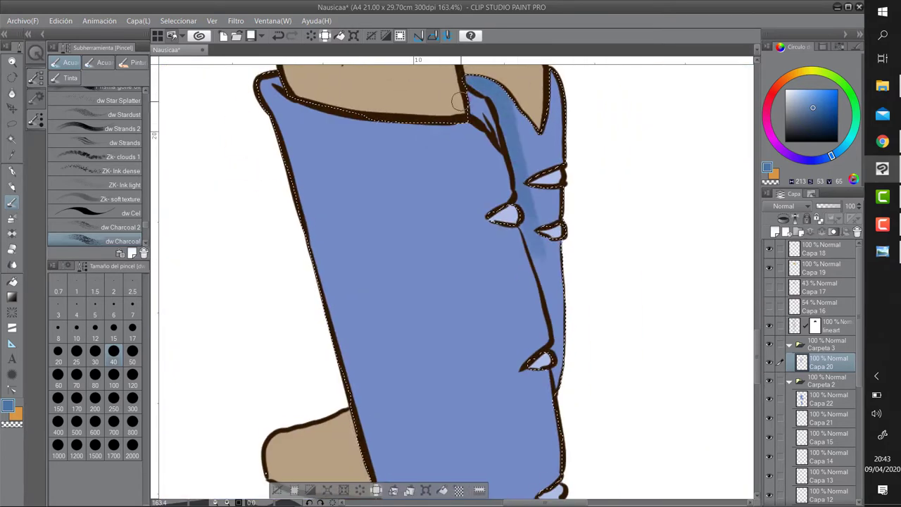
drag(553, 215, 549, 388)
drag(556, 92, 552, 387)
drag(254, 79, 338, 115)
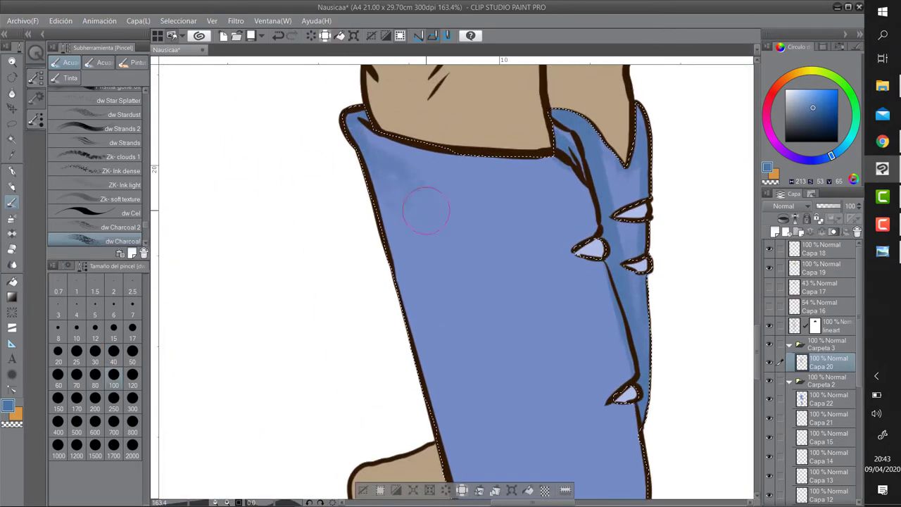
Shade the front boot from its upper cuff downwards with soft darker blue strokes at size 100
drag(426, 210, 394, 380)
drag(450, 422, 423, 296)
drag(493, 126, 503, 413)
drag(331, 408, 394, 450)
drag(493, 437, 426, 286)
drag(422, 352, 570, 225)
mouse_move(563, 267)
mouse_down()
mouse_move(556, 78)
mouse_move(362, 202)
mouse_move(366, 423)
mouse_up()
Save the illustration and add a new layer, Capa 23, above Capa 20 in Carpeta 3
scroll(451, 317, down, 4)
drag(451, 333, 465, 313)
scroll(171, 112, down, 1)
key(ctrl+s)
drag(757, 268, 859, 359)
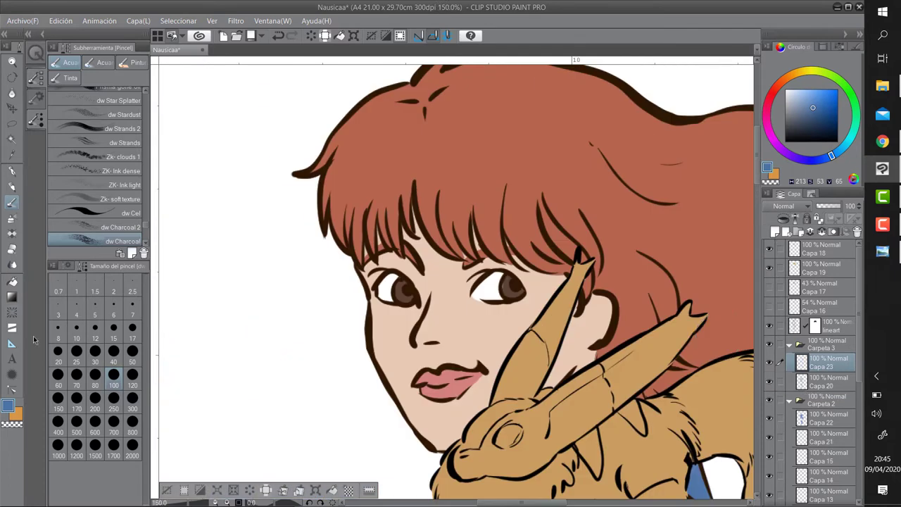
Clear the selection, set a muted brown shadow colour, and start shading beside the nose on Capa 23 with a smaller brush
alt+click(427, 288)
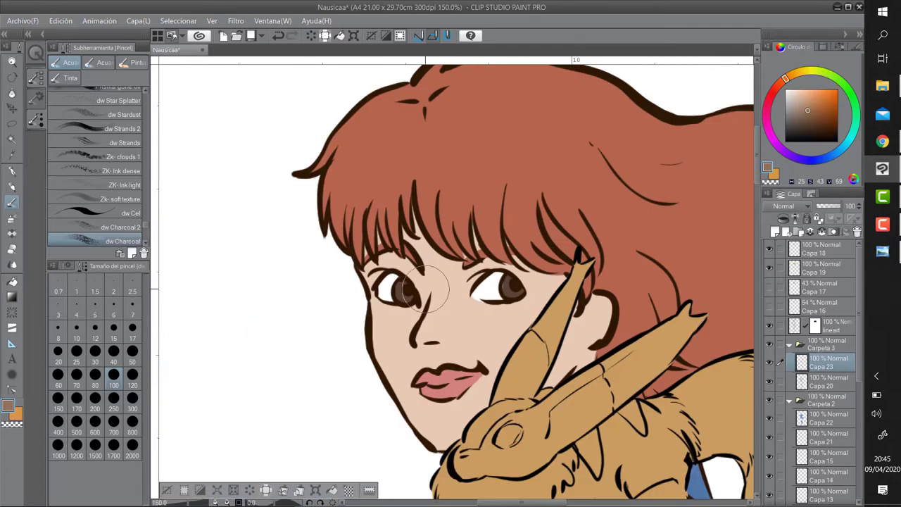
scroll(427, 288, up, 1)
key(bracketleft)
key(bracketleft)
click(878, 446)
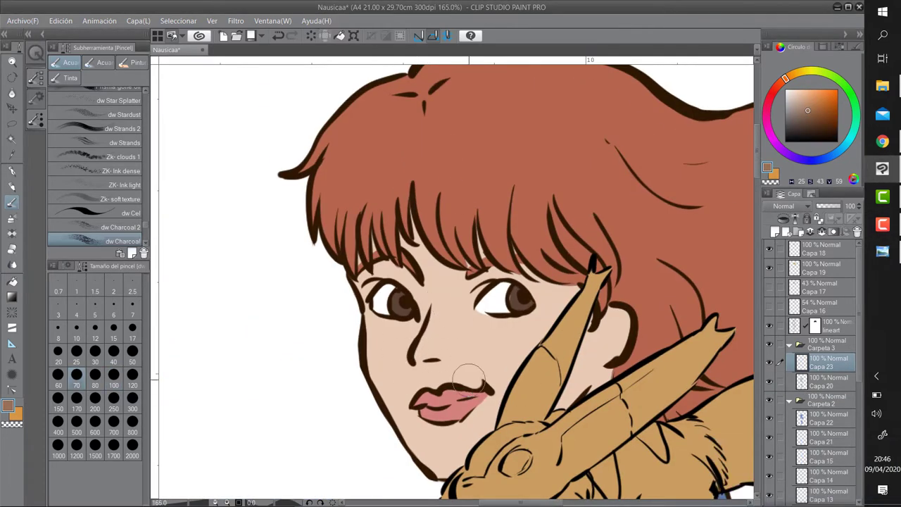
drag(412, 342, 411, 278)
Load the face's skin area as a selection from its flat colour layer and make Capa 23 active again
scroll(810, 366, down, 3)
ctrl+click(802, 457)
scroll(802, 464, down, 2)
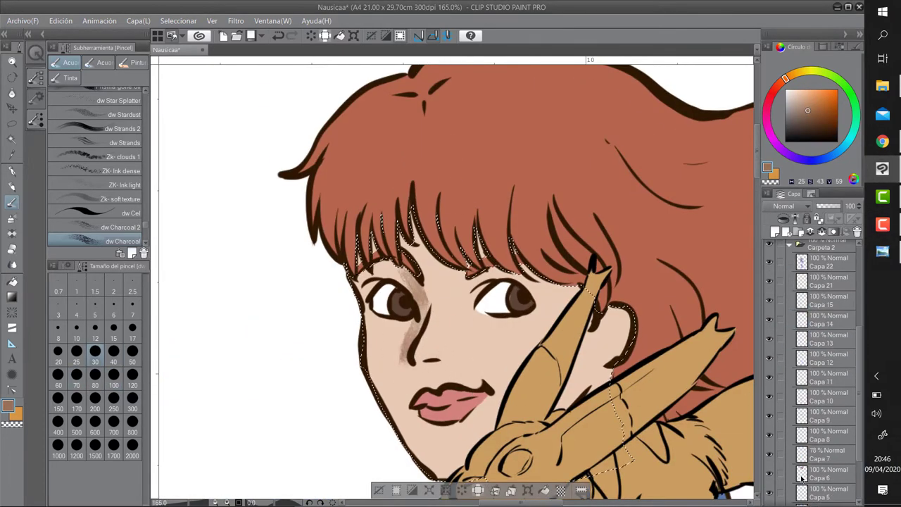
scroll(803, 307, up, 4)
click(827, 362)
Shade the nose, eye sockets, temple, cheek and ear in brown with the dw Charcoal brush at size 30
drag(419, 356, 451, 363)
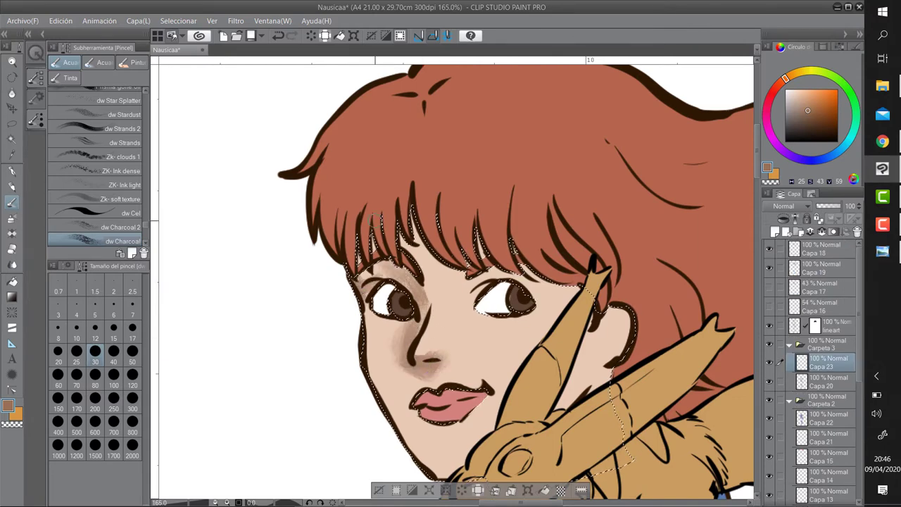
drag(466, 299, 462, 312)
drag(548, 291, 579, 300)
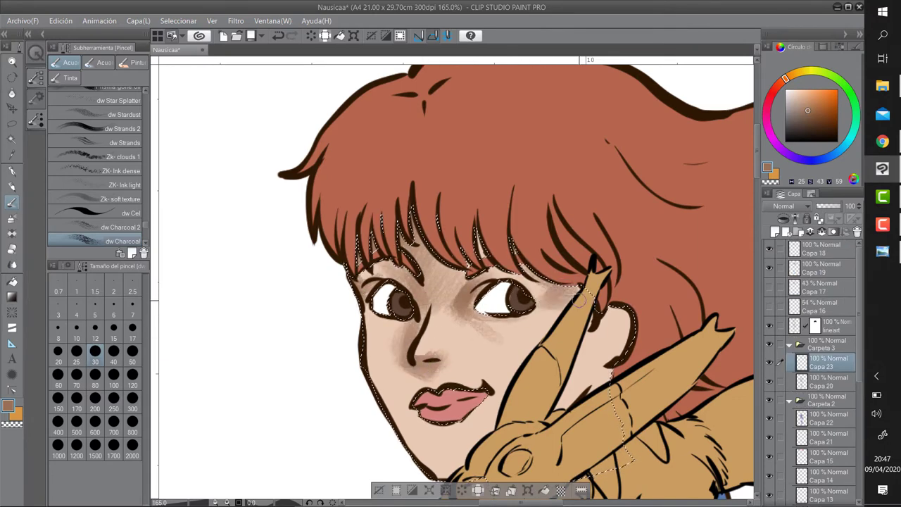
drag(618, 359, 576, 244)
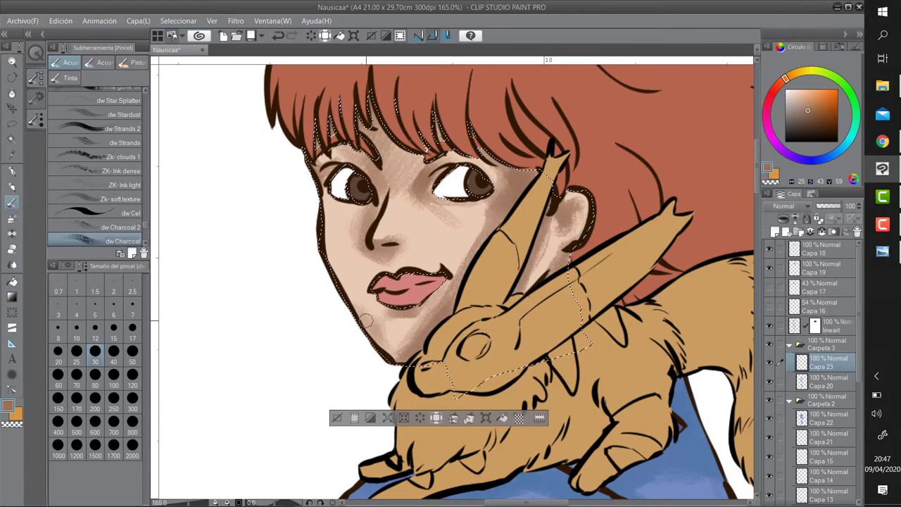
Add Capa 24, exclude the companion from the selection, and paint warm brown shadows and a pink blush on the face
alt+click(549, 204)
key(ctrl+shift+n)
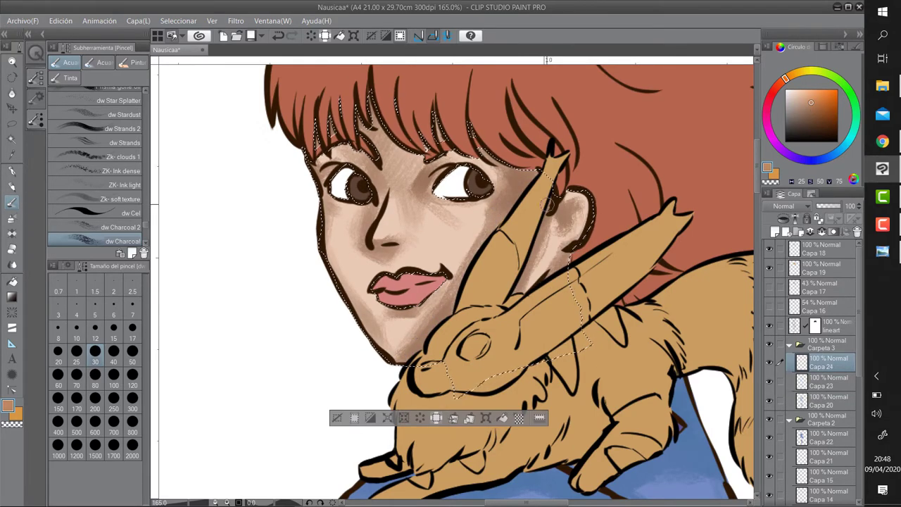
ctrl+click(796, 271)
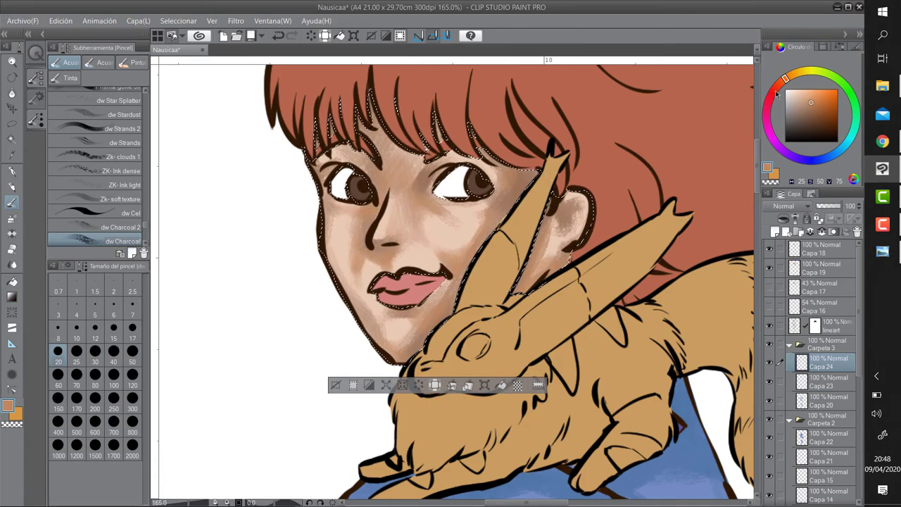
alt+click(500, 185)
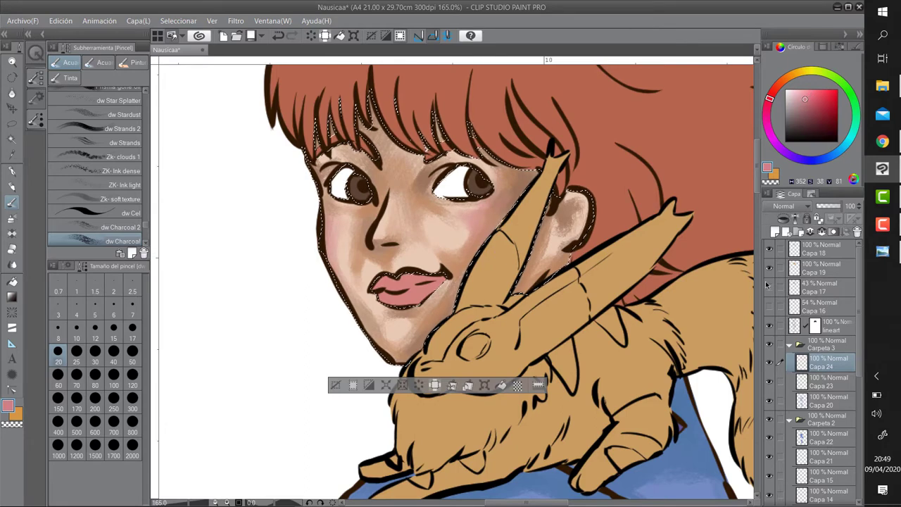
Add Capa 25 and paint pale peach and pink highlights on the cheeks, chin and under the eye at size 12
key(ctrl+shift+n)
alt+click(438, 236)
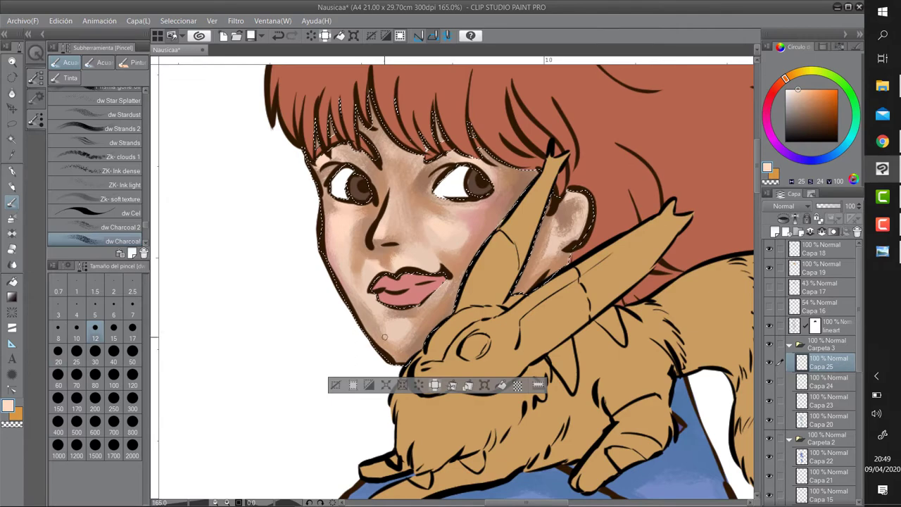
click(770, 99)
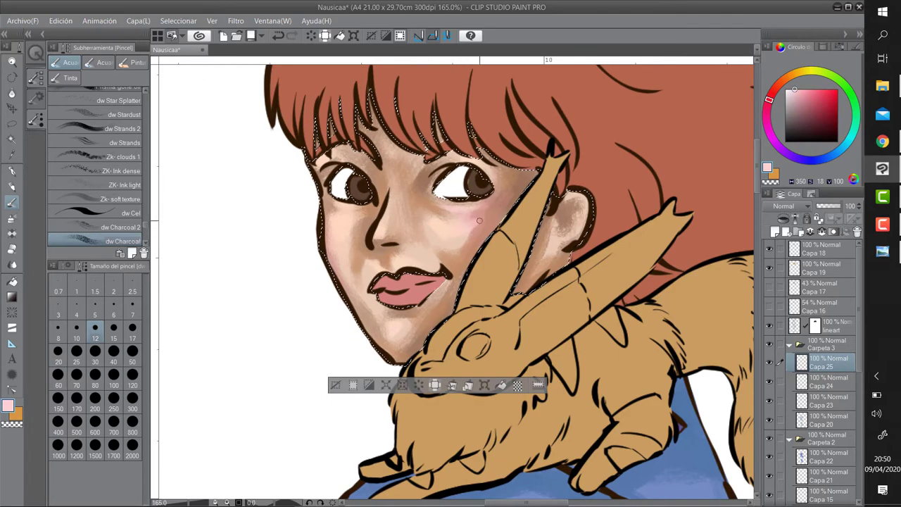
alt+click(329, 205)
alt+click(435, 204)
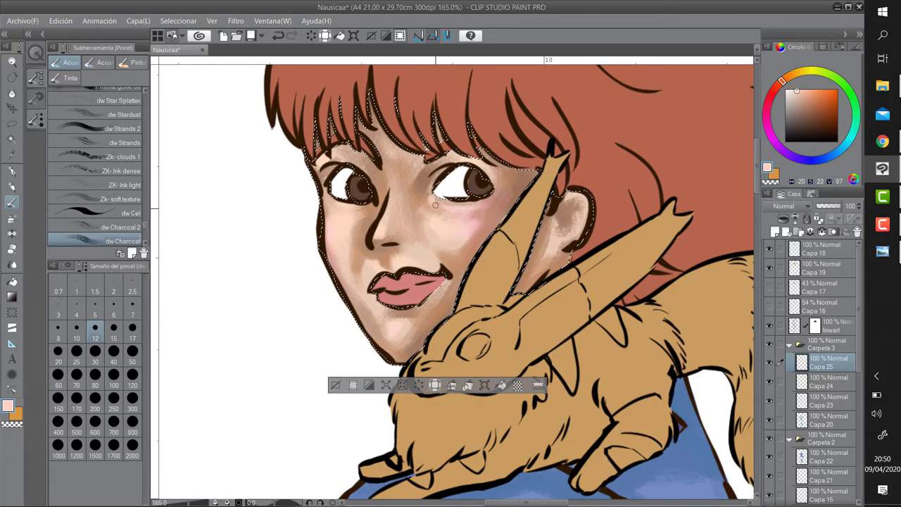
Add Capa 26 and paint dark brown accents around the eyes, under the nose and inside the ear
key(ctrl+shift+n)
alt+click(491, 196)
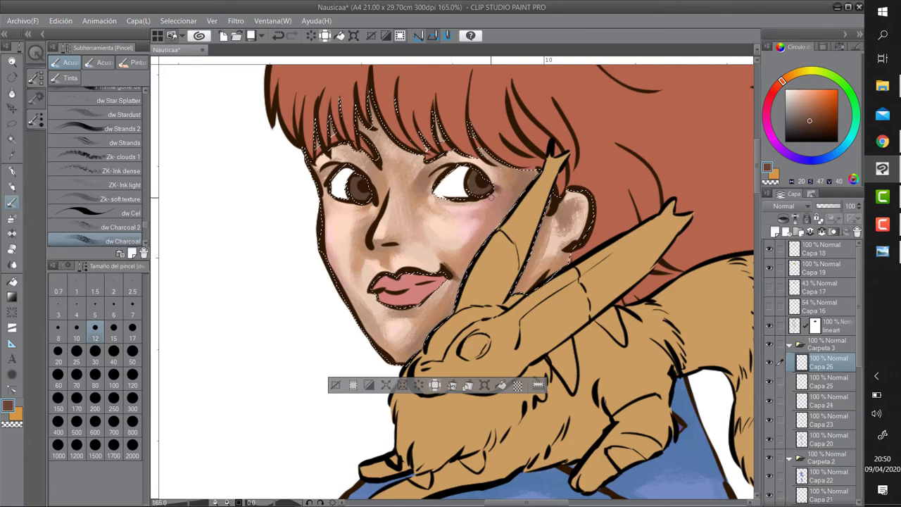
drag(386, 242, 398, 246)
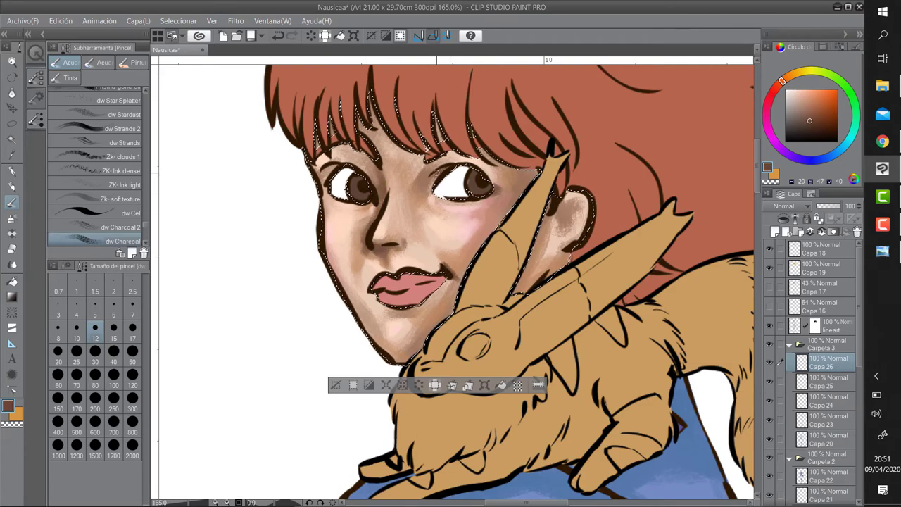
alt+click(569, 230)
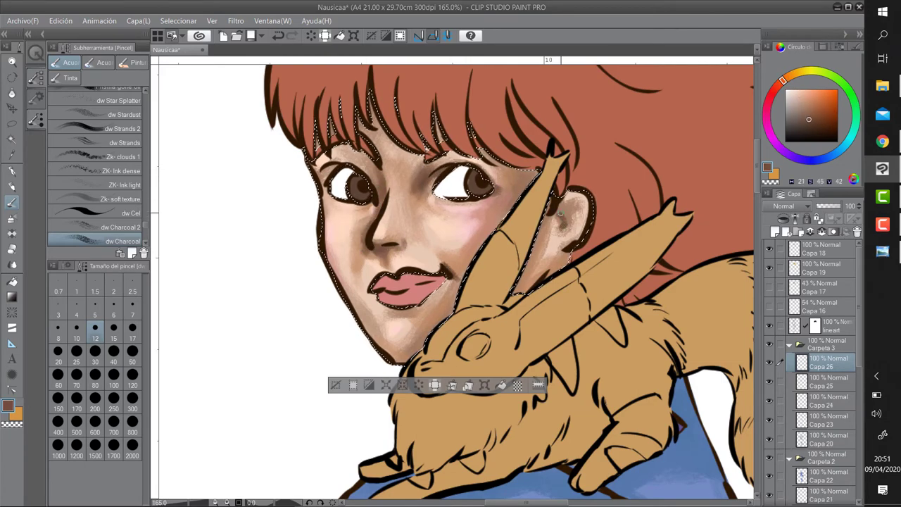
drag(569, 230, 561, 238)
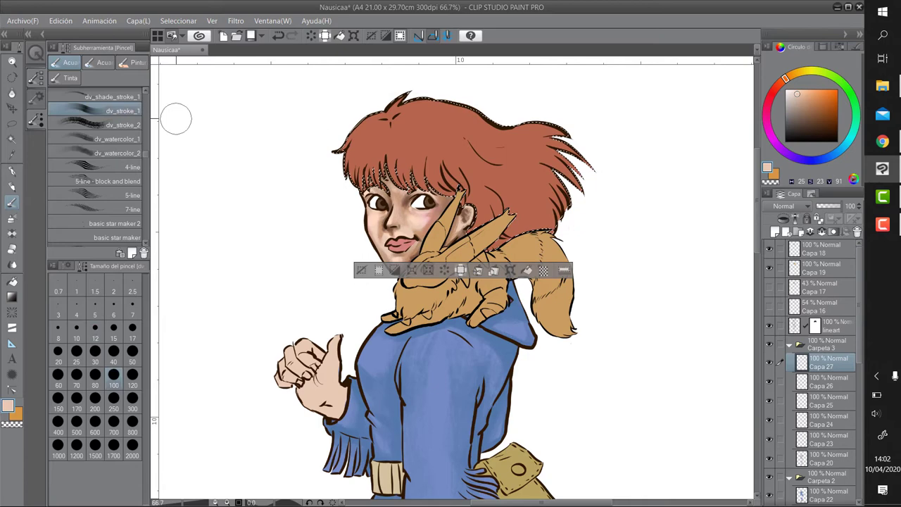
Shade the hair dark red with dv_stroke_1 on Capa 27, then paint light salmon strand highlights on new layers above it
alt+click(516, 164)
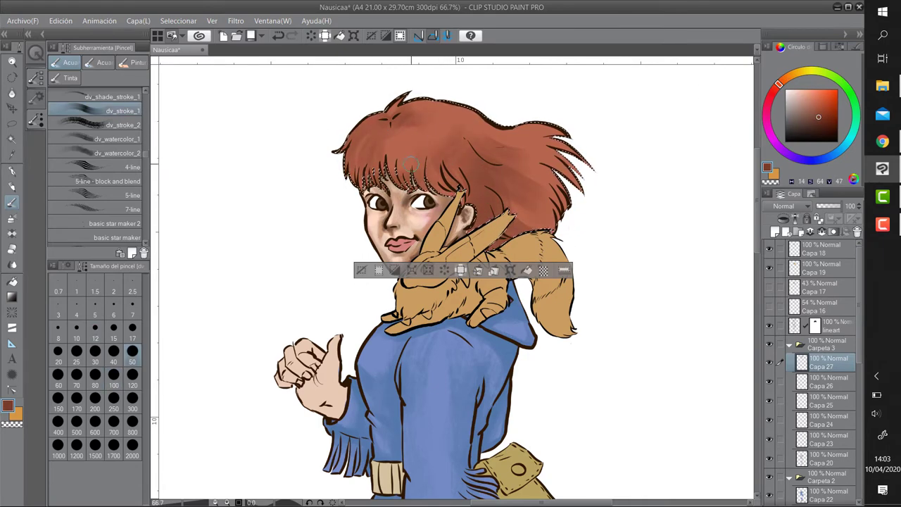
click(774, 234)
alt+click(506, 125)
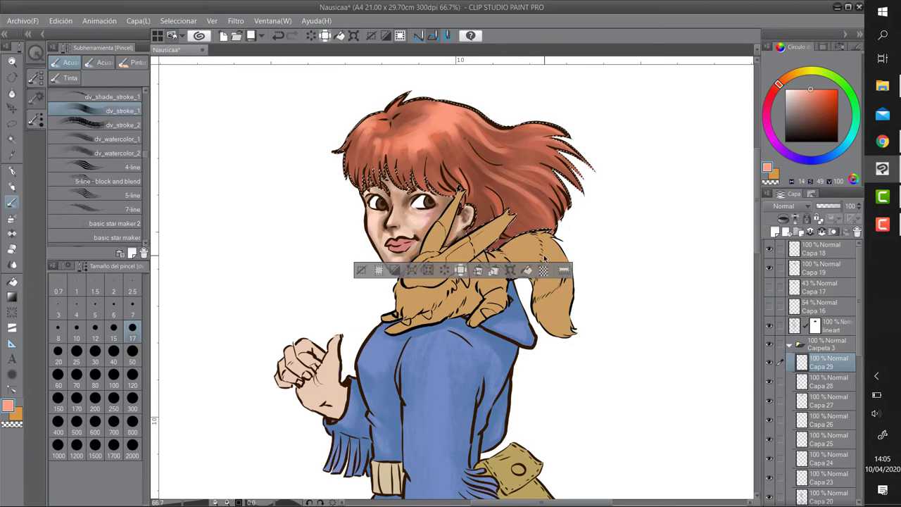
Clear the selection and group the hair shading layers Capa 27 to Capa 29 into a folder
key(ctrl+d)
shift+click(828, 402)
key(ctrl+g)
Add Capa 30 above the hair folder, fill it with vivid orange-red and clip it to the folder
key(ctrl+shift+n)
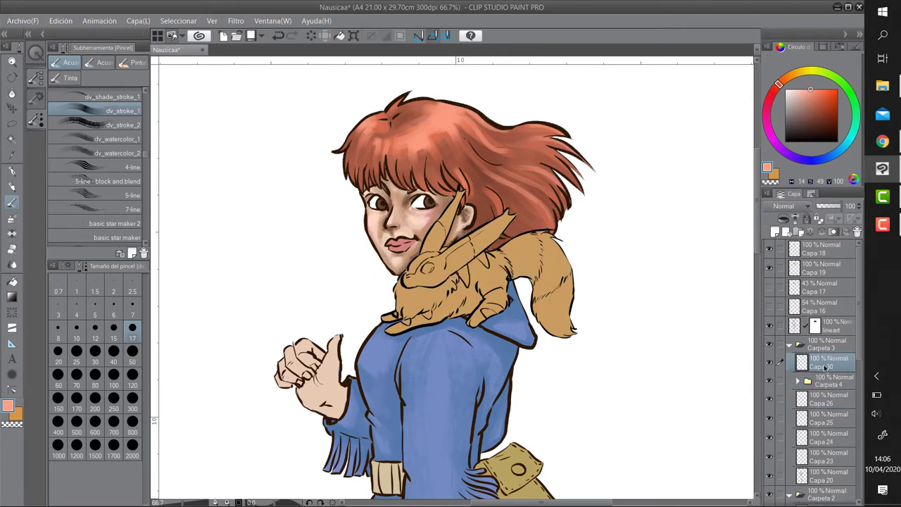
click(827, 91)
key(alt+BackSpace)
right_click(825, 365)
click(761, 232)
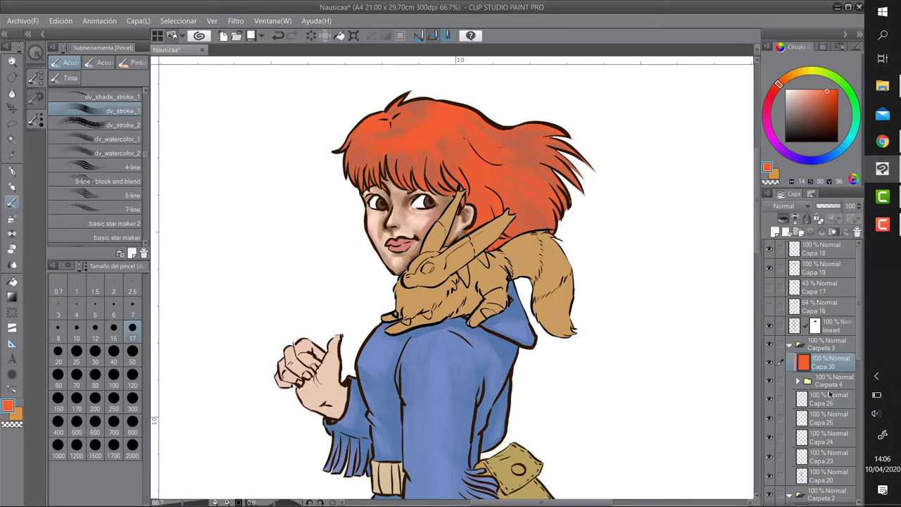
Set the orange-red fill layer's blend mode to Saturación at 43% opacity
click(783, 206)
click(810, 275)
click(827, 206)
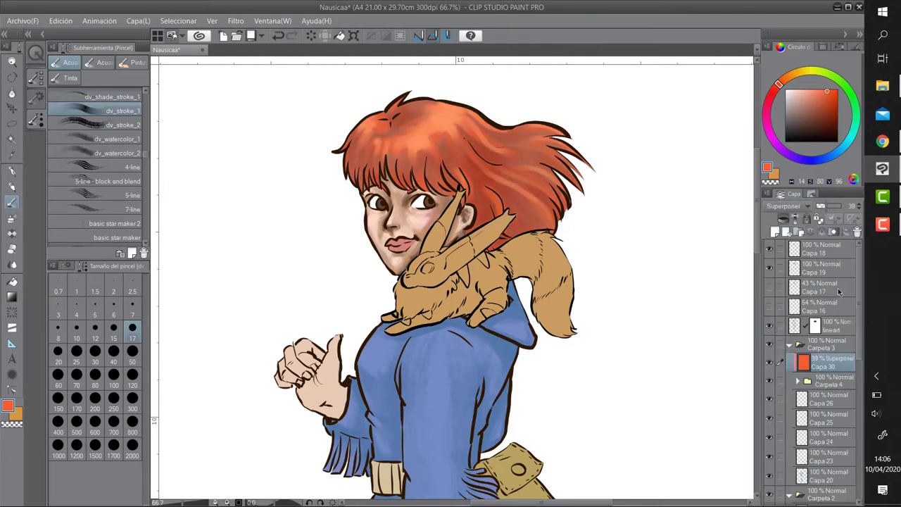
click(783, 206)
click(835, 223)
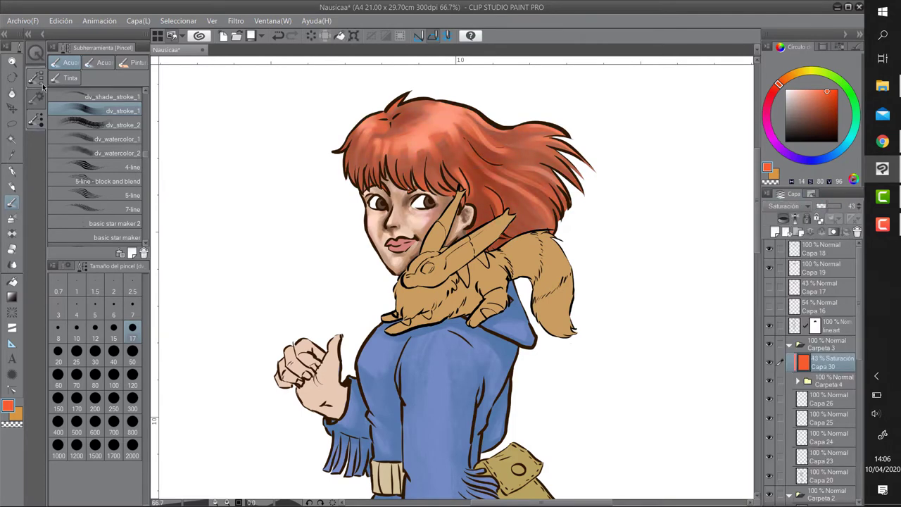
Select the hair from its flat-colour layer and place Capa 31 at the bottom of Carpeta 4 as the hair's base
key(k)
key(ctrl+minus)
key(ctrl+minus)
scroll(813, 417, down, 5)
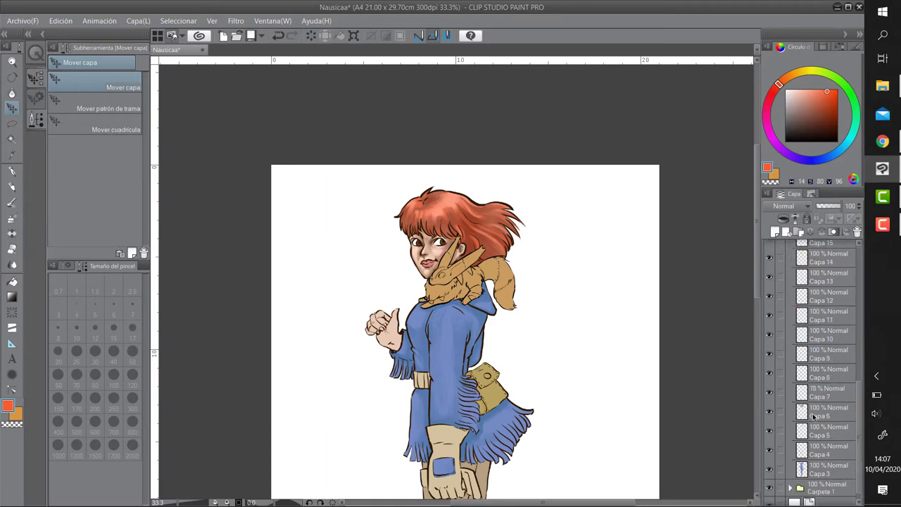
ctrl+click(802, 411)
key(p)
scroll(839, 432, up, 1)
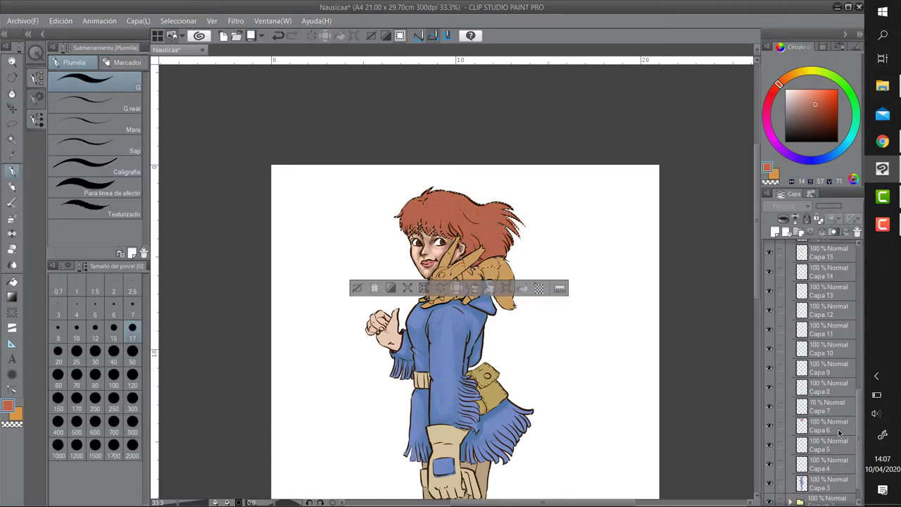
scroll(839, 433, up, 5)
key(ctrl+d)
click(831, 380)
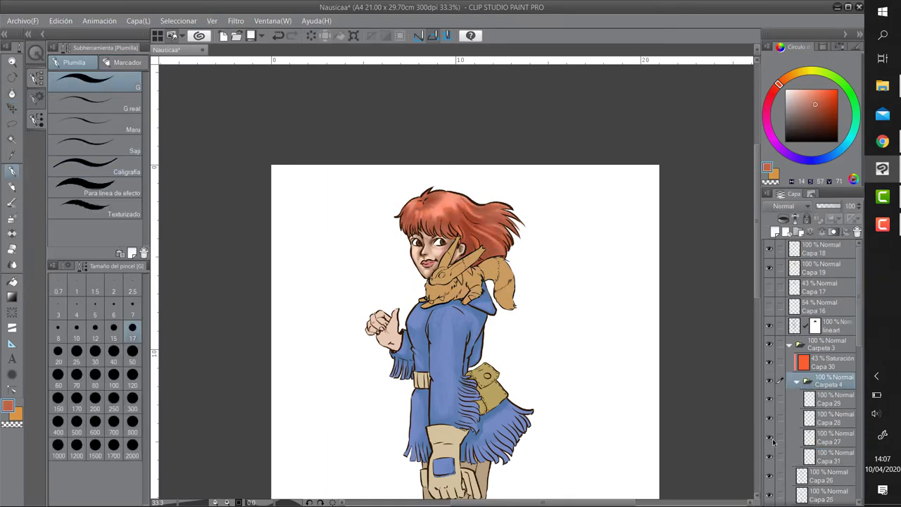
Hide the hair shading layers to rework the hair base, show them again, and set Capa 30 to 46% opacity
click(769, 437)
ctrl+click(799, 271)
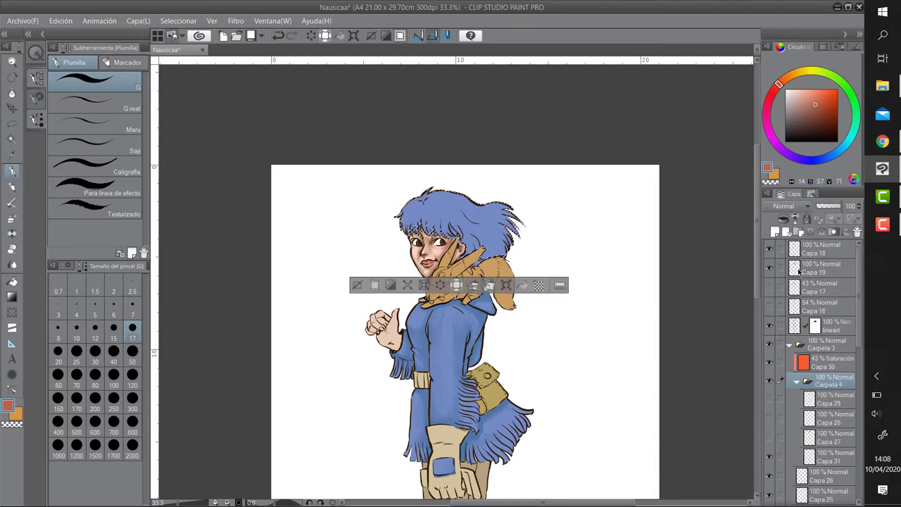
click(770, 437)
key(ctrl+d)
click(831, 362)
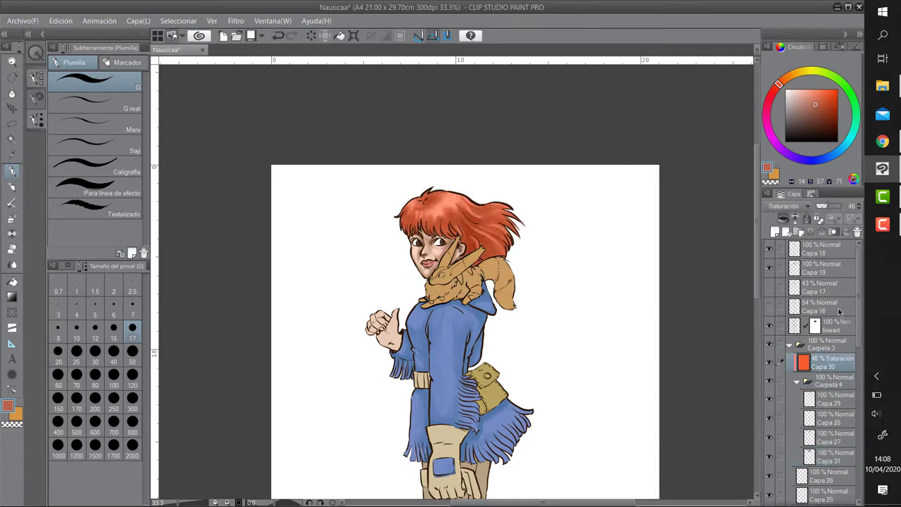
Add Capa 32, select the raised hand, and paint light brown shadows on it with dv_bristle_1 at size 50
click(796, 381)
click(775, 232)
key(ctrl+a)
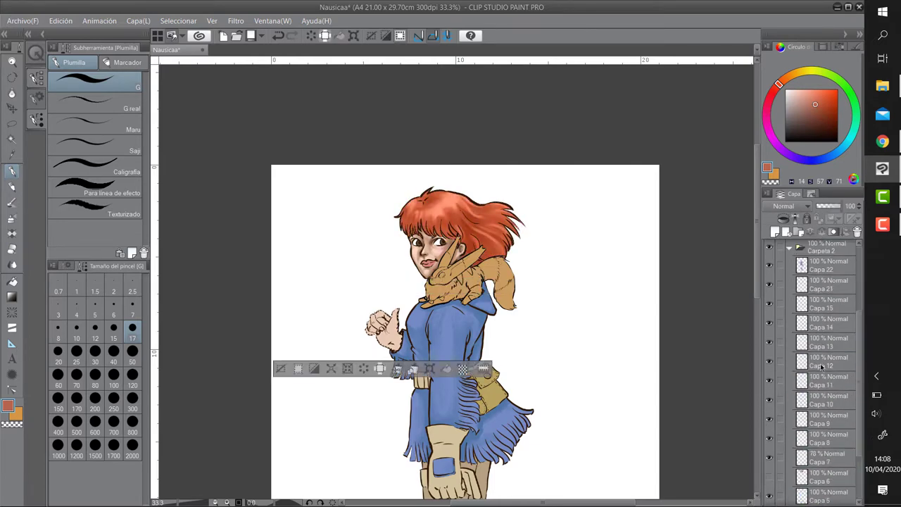
scroll(367, 360, up, 4)
key(b)
click(120, 114)
alt+click(416, 253)
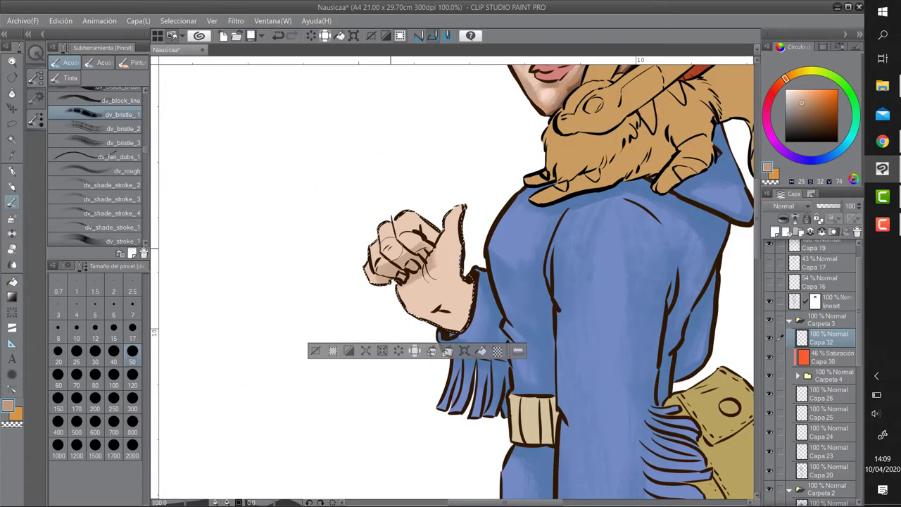
mouse_move(395, 239)
mouse_down()
mouse_move(425, 283)
mouse_move(431, 216)
mouse_up()
mouse_move(389, 294)
mouse_down()
mouse_move(465, 267)
mouse_move(444, 309)
mouse_move(448, 400)
mouse_up()
Add Capa 33 and paint soft pink tones on the fingers, thumb and palm at size 25
alt+click(448, 400)
key(ctrl+shift+n)
alt+click(415, 415)
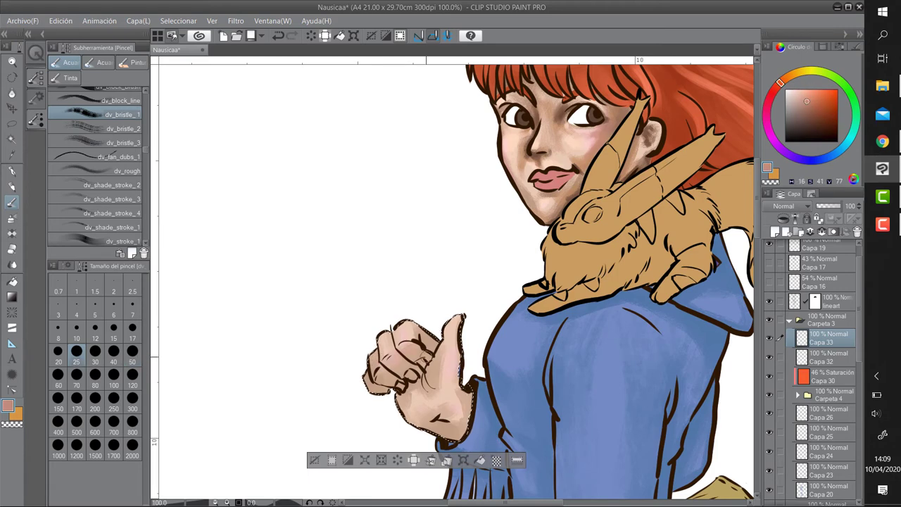
Add Capa 34 and paint dark brown shadows on the fingers and wrist, reducing the brush to size 15
alt+click(422, 331)
key(ctrl+shift+n)
drag(405, 363, 426, 384)
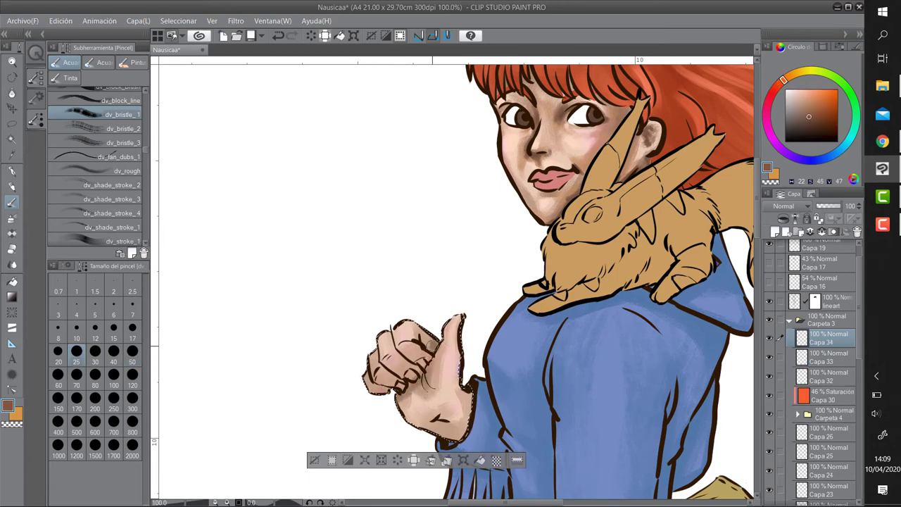
key(bracketleft)
key(bracketleft)
drag(405, 352, 383, 380)
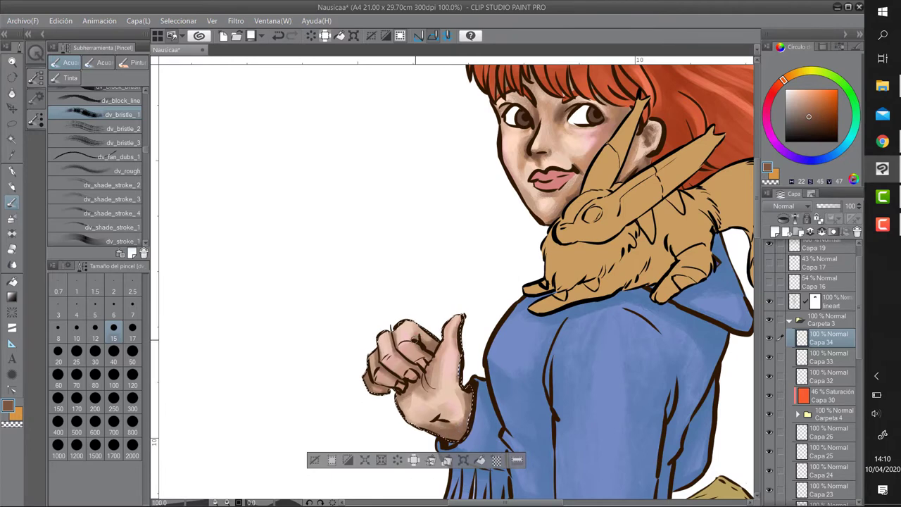
drag(402, 359, 422, 384)
Paint dark red accents between the fingers on new layer Capa 35 at 35% opacity and set Capa 34 to 83%
alt+click(416, 373)
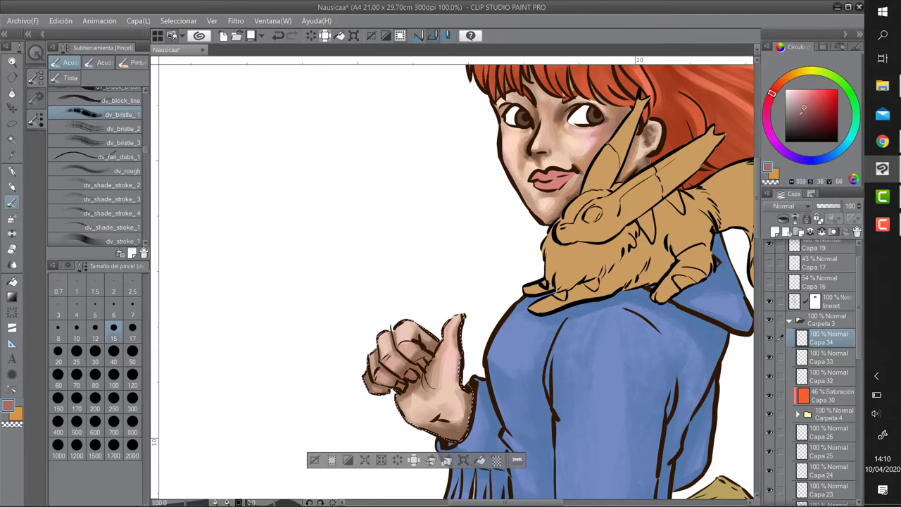
alt+click(405, 412)
key(ctrl+shift+n)
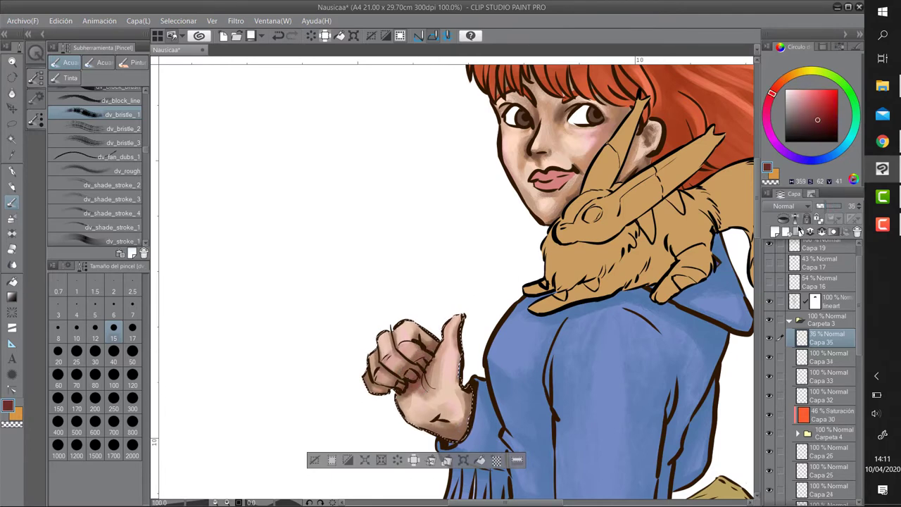
key(ctrl+d)
key(ctrl+minus)
Group the hand layers Capa 32 to 35 into one folder and the face layers into another
click(821, 335)
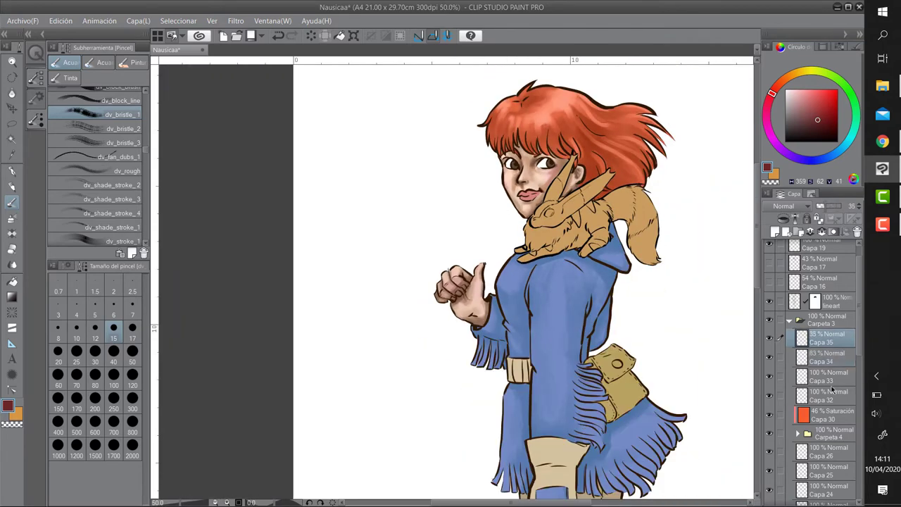
shift+click(820, 394)
key(ctrl+g)
click(820, 392)
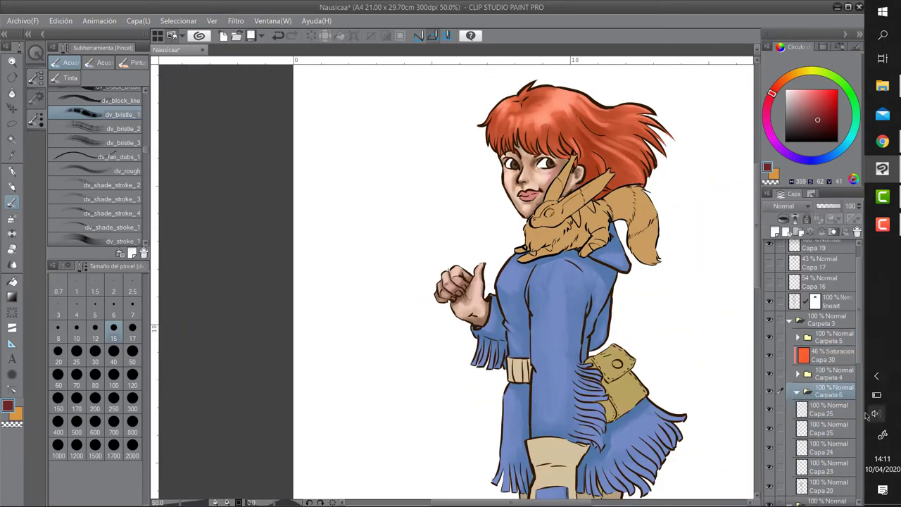
key(ctrl+g)
Select the blue clothing, add Capa 36, and paint brighter blue over the tunic with dv_bristle_1 at size 70
ctrl+click(803, 392)
key(ctrl+shift+n)
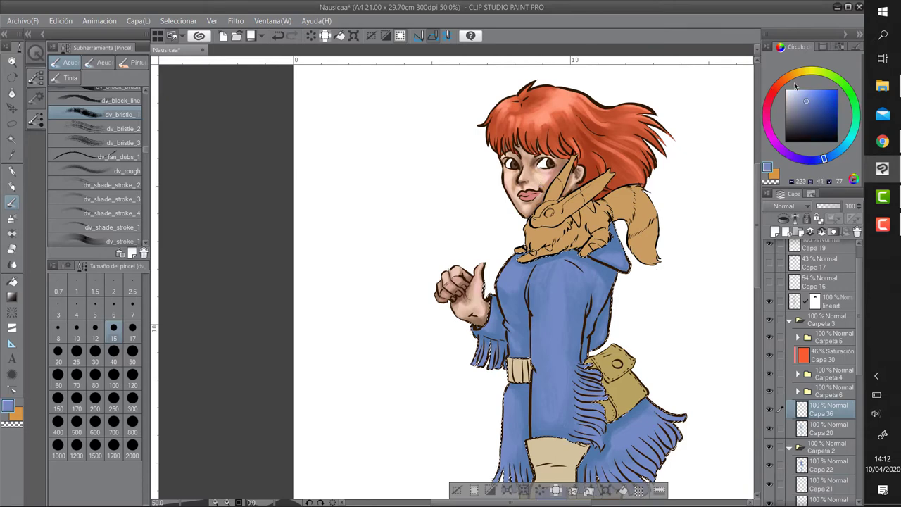
alt+click(549, 296)
drag(558, 381, 580, 336)
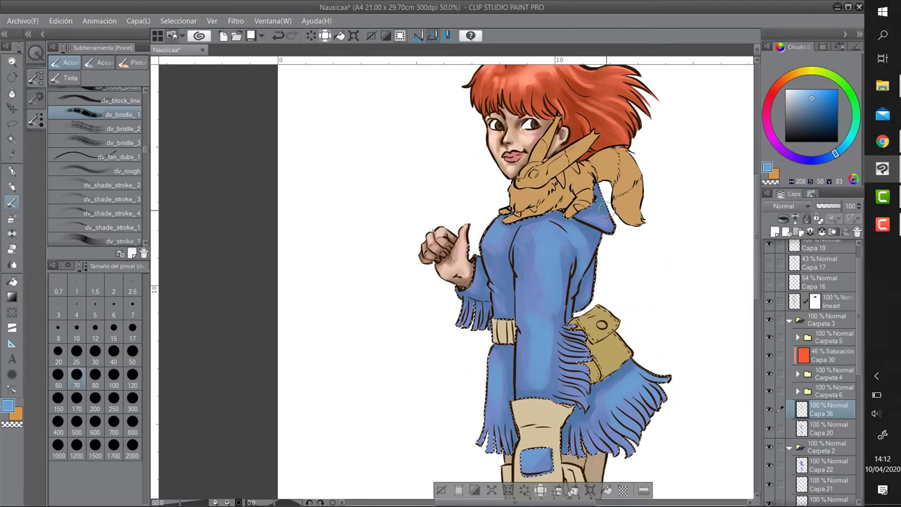
Add Capa 37 and paint cyan highlights on the tunic's shoulder, hood, chest and front skirt at size 40
alt+click(633, 442)
key(ctrl+shift+n)
drag(551, 231, 551, 266)
click(114, 351)
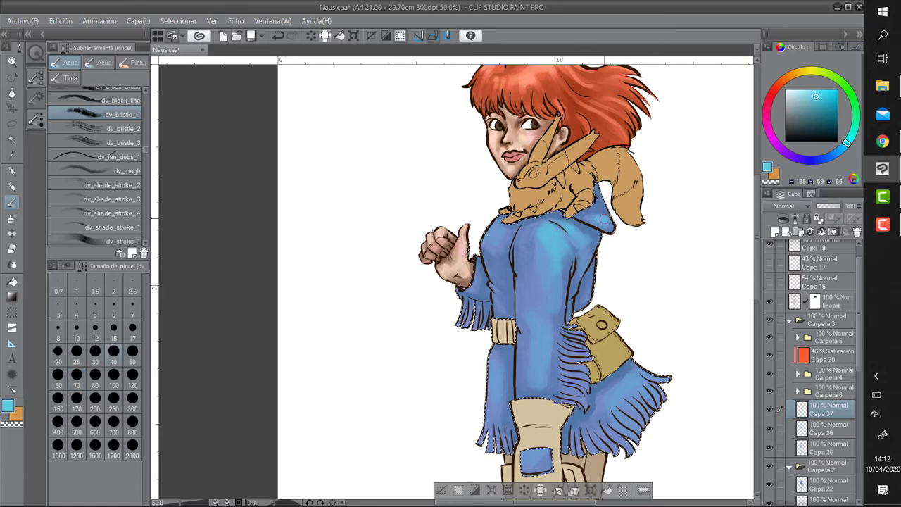
drag(600, 186, 606, 223)
drag(485, 228, 493, 246)
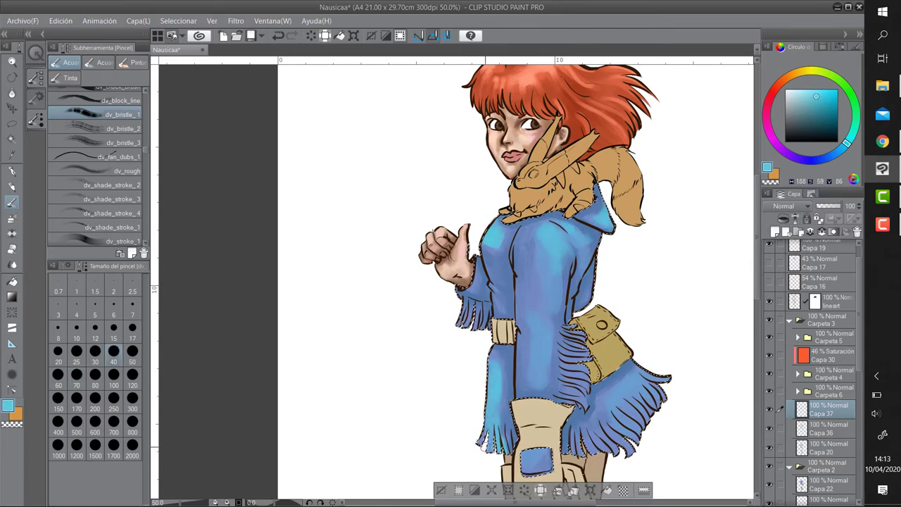
Extend the cyan highlights down the sleeve at size 70, and over the tunic's back and rear skirt at size 40
key(bracketright)
key(bracketright)
key(bracketright)
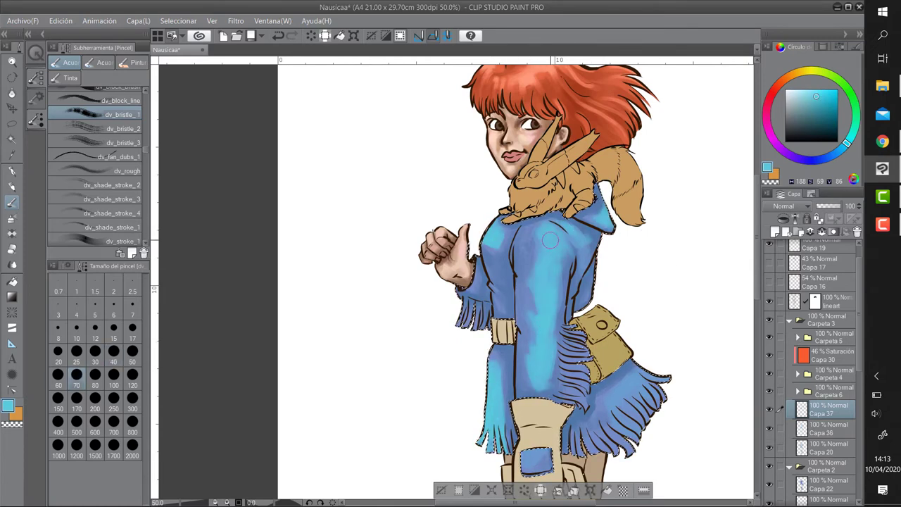
key(bracketleft)
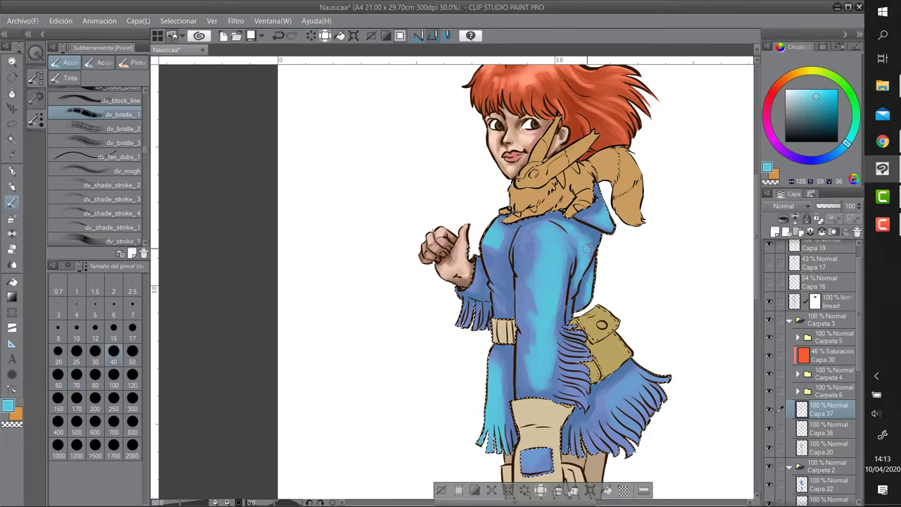
drag(613, 366, 590, 309)
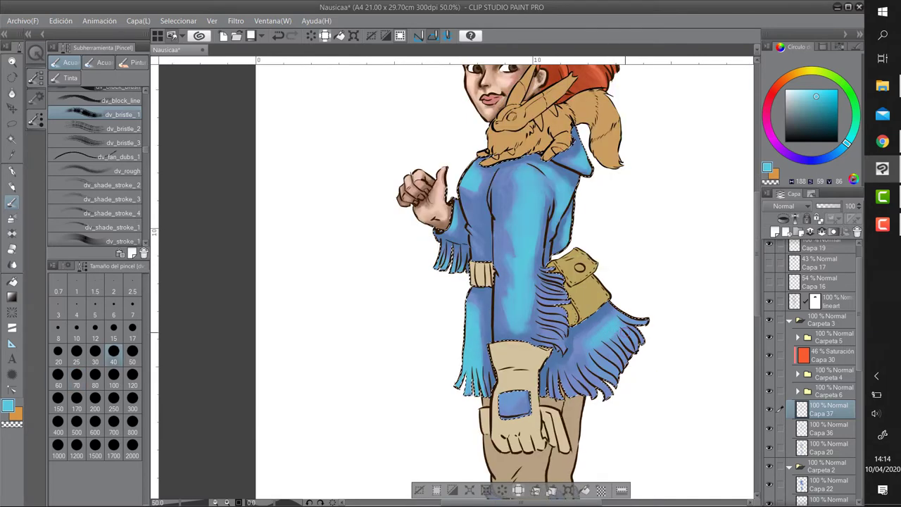
Paint cyan highlights on the fringes and chest folds at size 25, and set Capa 37 to 65% opacity
scroll(633, 345, up, 5)
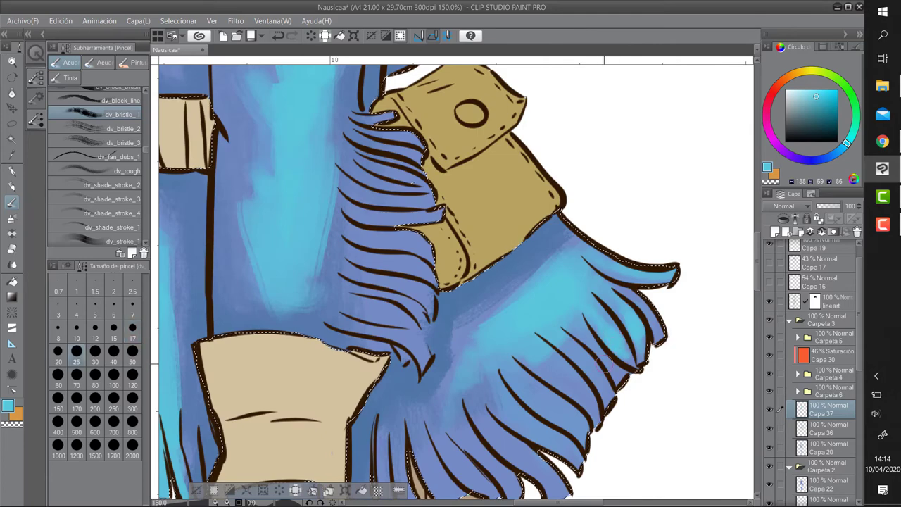
scroll(585, 387, down, 3)
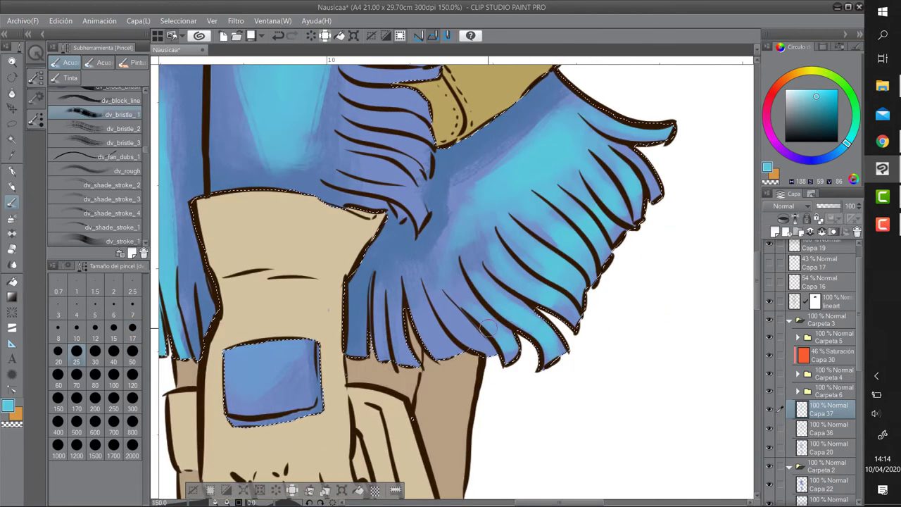
scroll(471, 274, up, 3)
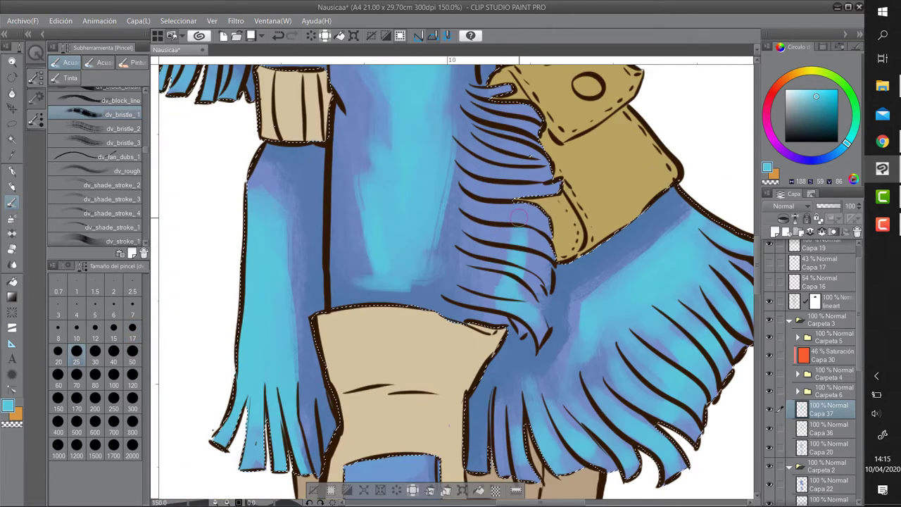
scroll(492, 211, up, 3)
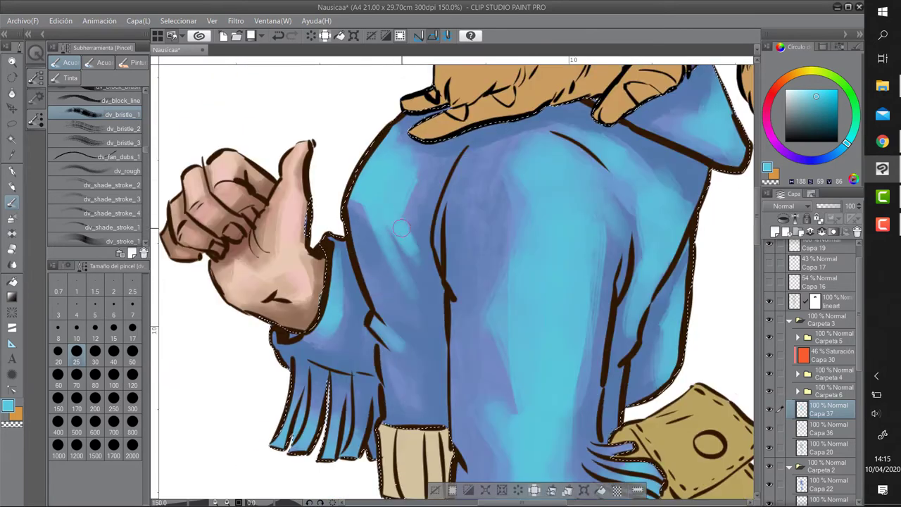
scroll(392, 368, down, 4)
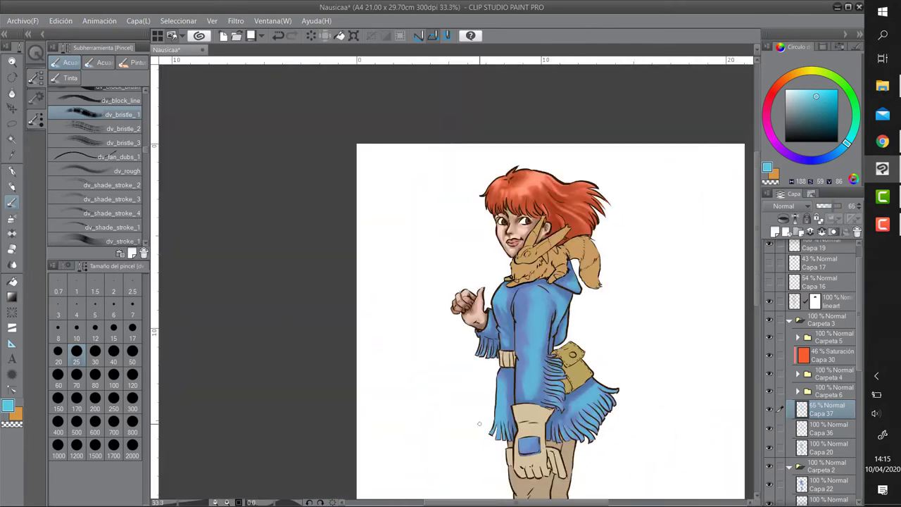
Reselect the blue clothing and paint cyan highlights down the boot shaft and around its ankle fold on Capa 37
scroll(562, 209, up, 1)
ctrl+click(802, 483)
scroll(483, 422, up, 3)
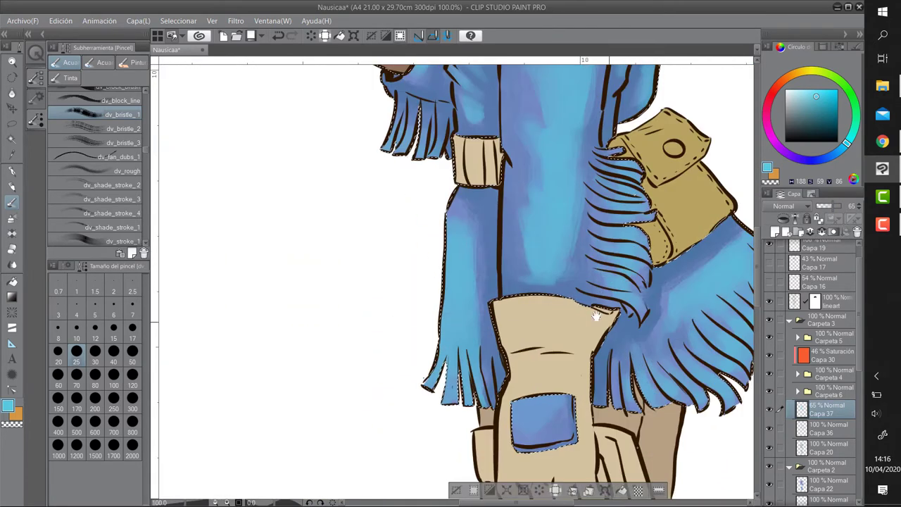
mouse_move(325, 346)
mouse_down()
mouse_move(450, 366)
mouse_move(422, 352)
mouse_move(464, 352)
mouse_move(423, 211)
mouse_up()
key(])
key(])
key(])
key([)
key([)
key([)
mouse_move(408, 313)
mouse_down()
mouse_move(419, 289)
mouse_move(452, 402)
mouse_up()
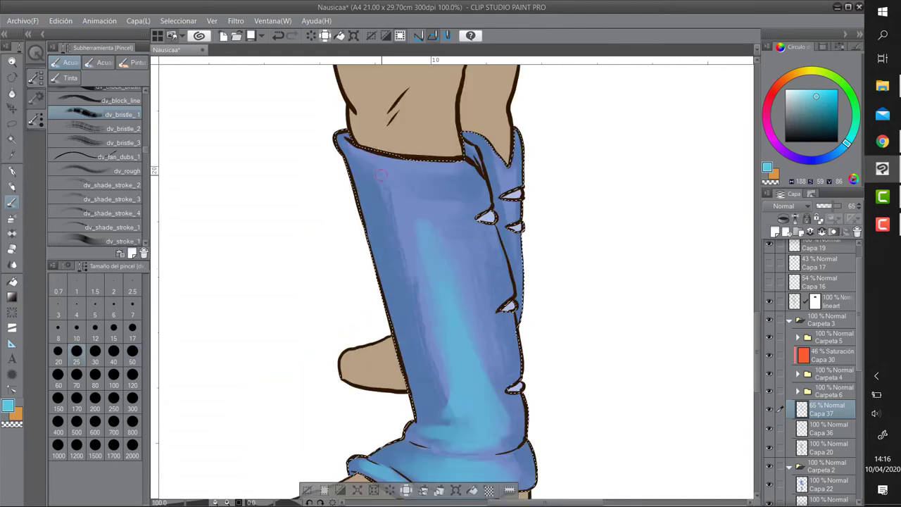
Highlight the boot's upper rim and laced side in cyan, blend the upper shaft at size 50, and clear the selection
mouse_move(373, 159)
mouse_down()
mouse_move(508, 178)
mouse_move(520, 289)
mouse_up()
drag(394, 146, 521, 296)
key(])
key(])
key(])
drag(398, 172, 380, 246)
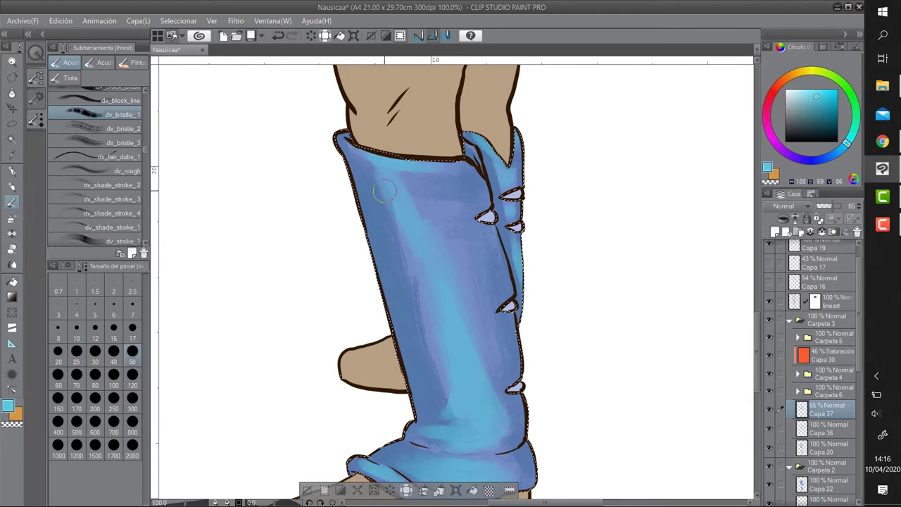
mouse_move(415, 204)
mouse_down()
mouse_move(421, 298)
mouse_move(462, 233)
mouse_up()
key(ctrl+d)
key(ctrl+minus)
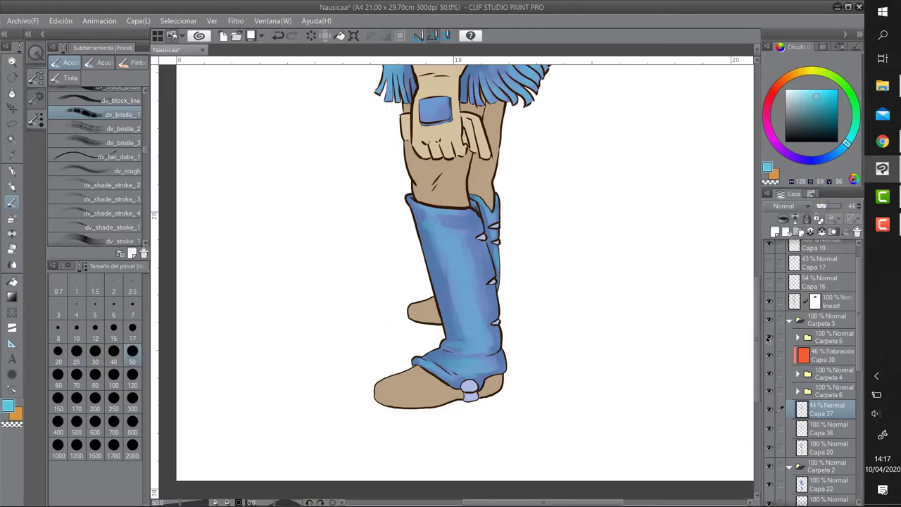
Add layer Capa 38, reselect the blue clothing, and paint dark blue shadows beside the sleeve and down the front skirt panel
scroll(458, 282, up, 5)
key(ctrl+shift+n)
alt+click(318, 296)
key(ctrl+plus)
key(ctrl+plus)
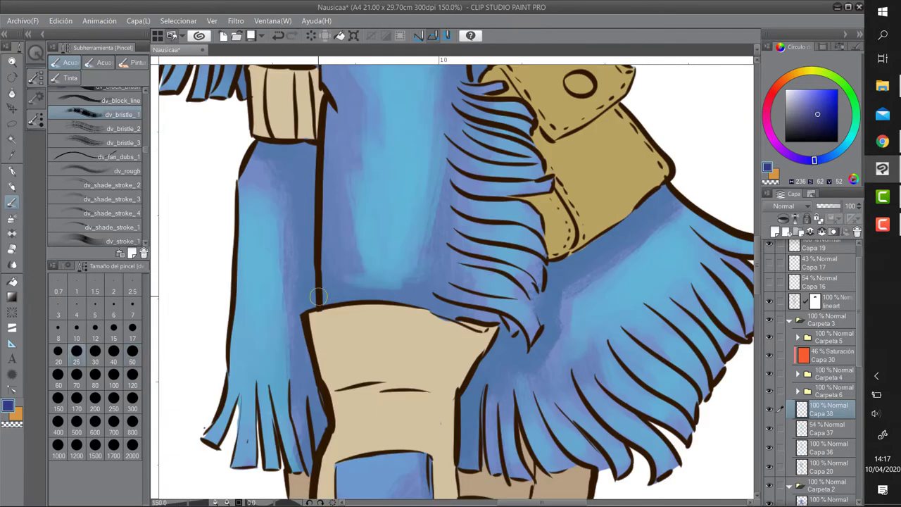
drag(318, 299, 304, 440)
key(ctrl+z)
key(ctrl+shift+d)
drag(317, 303, 313, 465)
drag(271, 141, 307, 405)
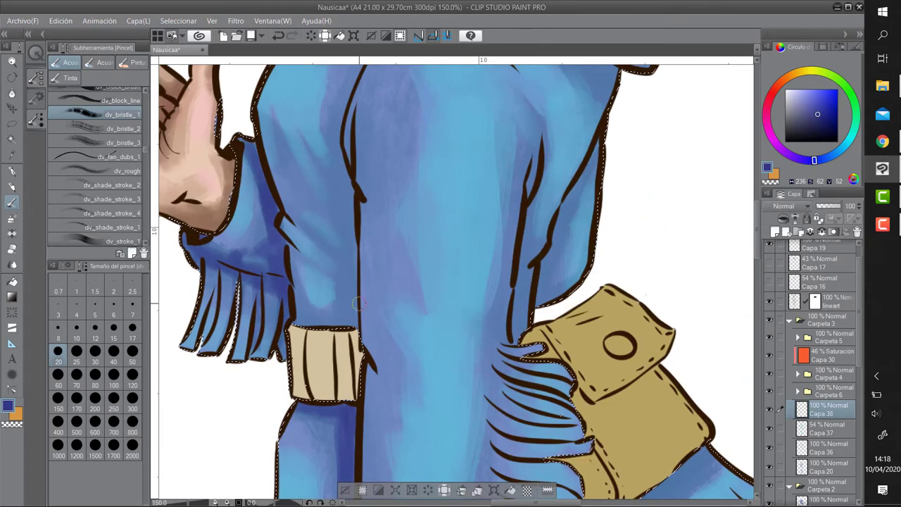
Shade the shoulder, torso folds and sleeve folds in dark blue at size 20, extending to the sleeve's lower edge at size 30
scroll(357, 304, up, 3)
scroll(423, 281, up, 3)
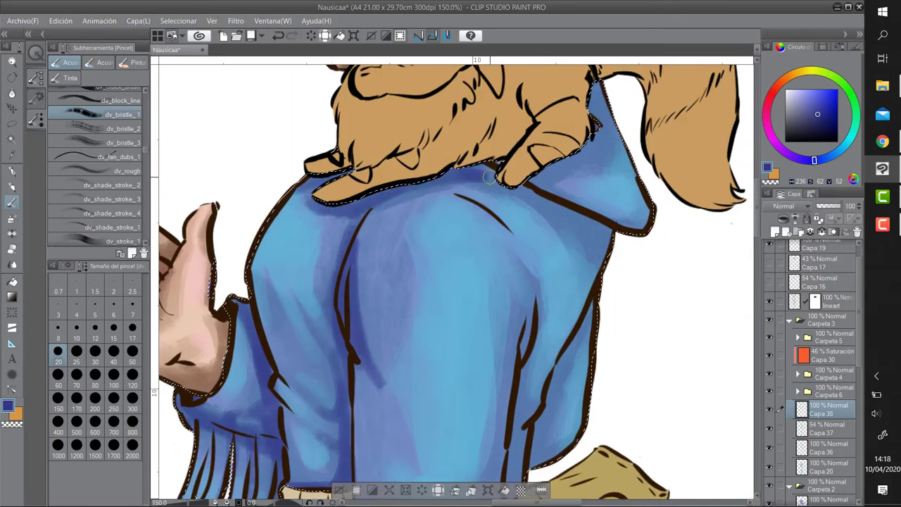
scroll(489, 176, down, 5)
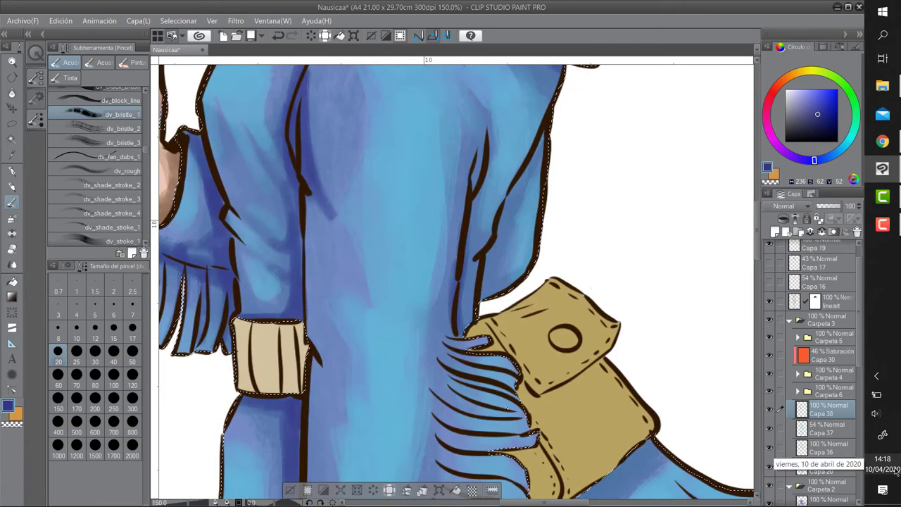
drag(517, 162, 493, 292)
mouse_move(524, 211)
mouse_down()
mouse_move(465, 229)
mouse_move(443, 322)
mouse_up()
scroll(387, 296, down, 5)
drag(384, 211, 449, 419)
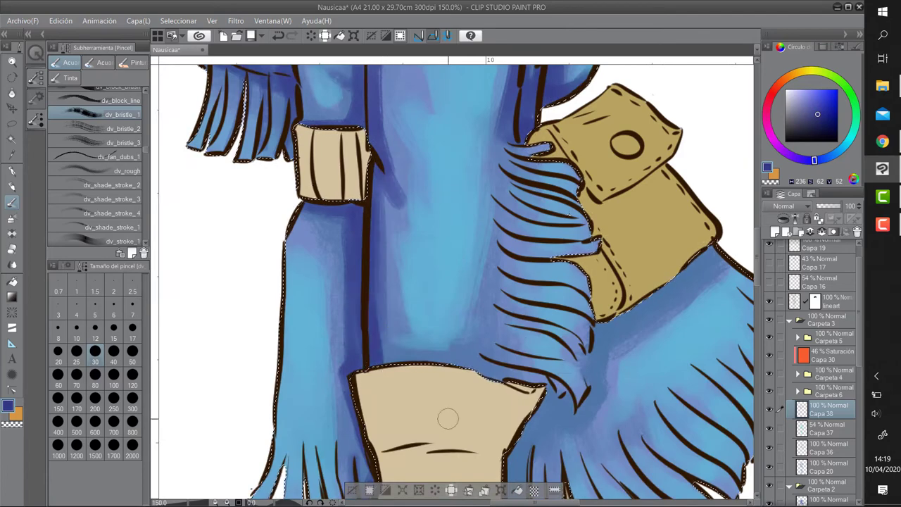
Shade the rear skirt beneath the pouch in dark blue and deepen the gaps between the fringes at size 17
scroll(450, 281, down, 2)
scroll(451, 282, down, 3)
mouse_move(538, 275)
mouse_down()
mouse_move(507, 259)
mouse_move(525, 299)
mouse_move(485, 359)
mouse_up()
drag(507, 302, 479, 394)
scroll(533, 227, up, 3)
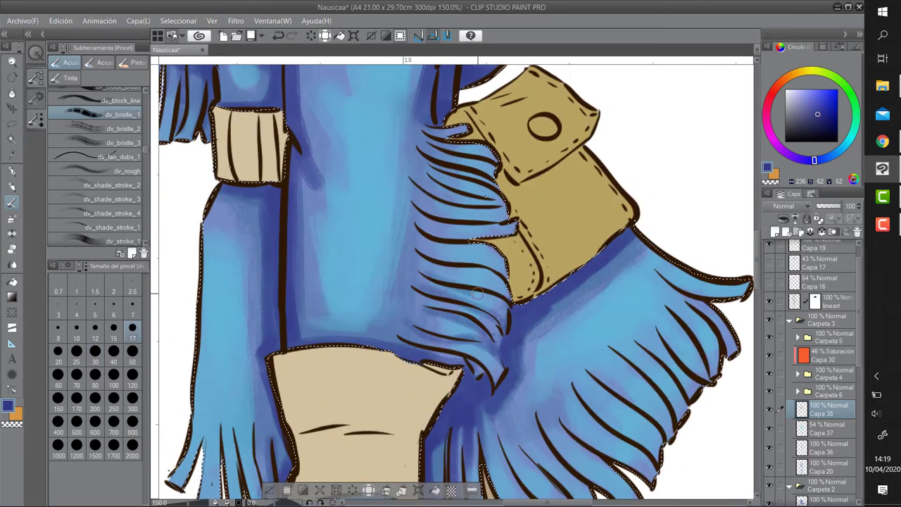
drag(477, 294, 423, 211)
scroll(523, 287, down, 5)
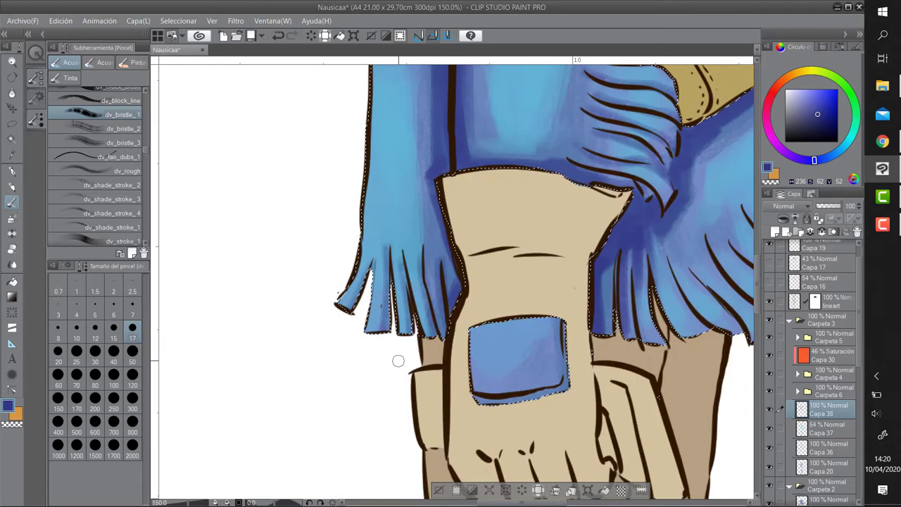
Paint dark blue shadows along the boot's shaft, ankle folds, upper rim and laced side at size 30, and clear the selection
scroll(398, 361, down, 8)
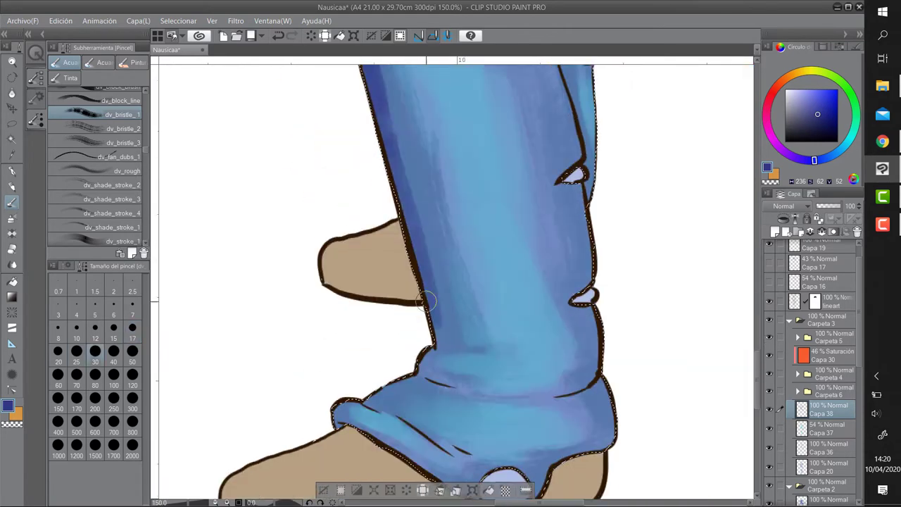
drag(628, 387, 556, 299)
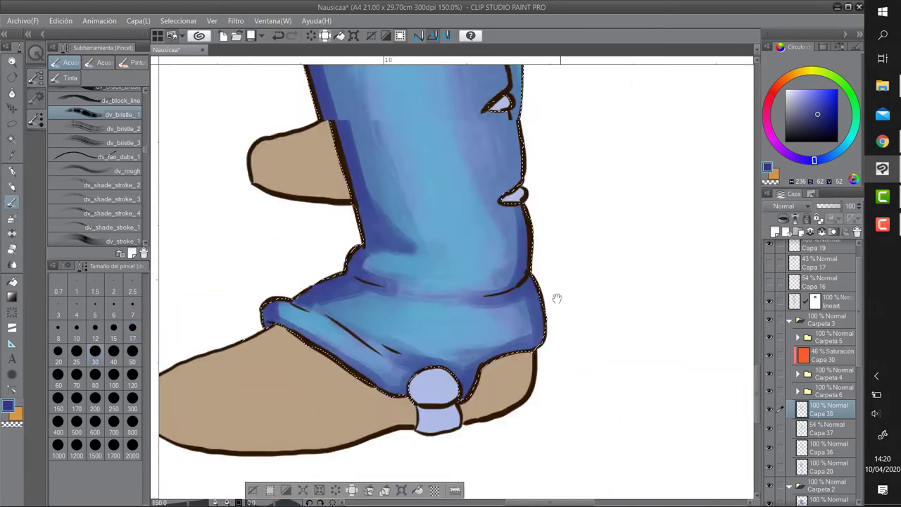
scroll(505, 195, up, 6)
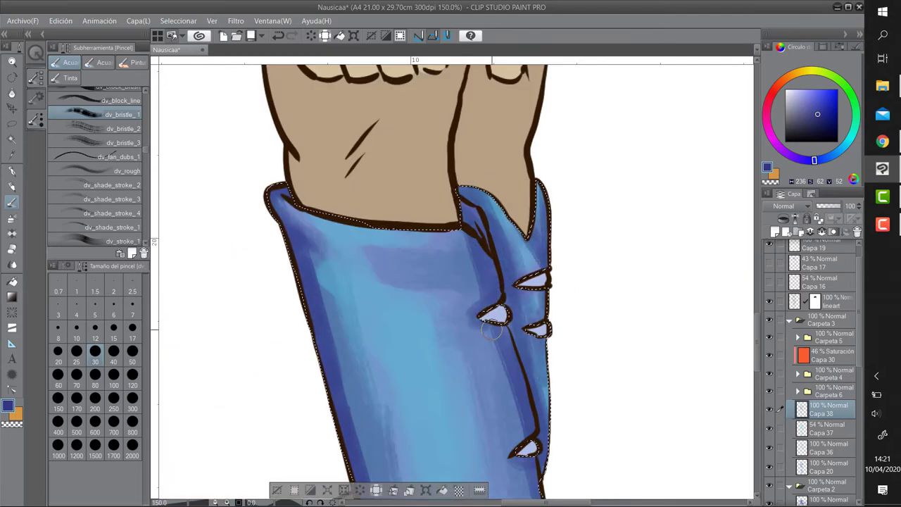
scroll(493, 331, down, 6)
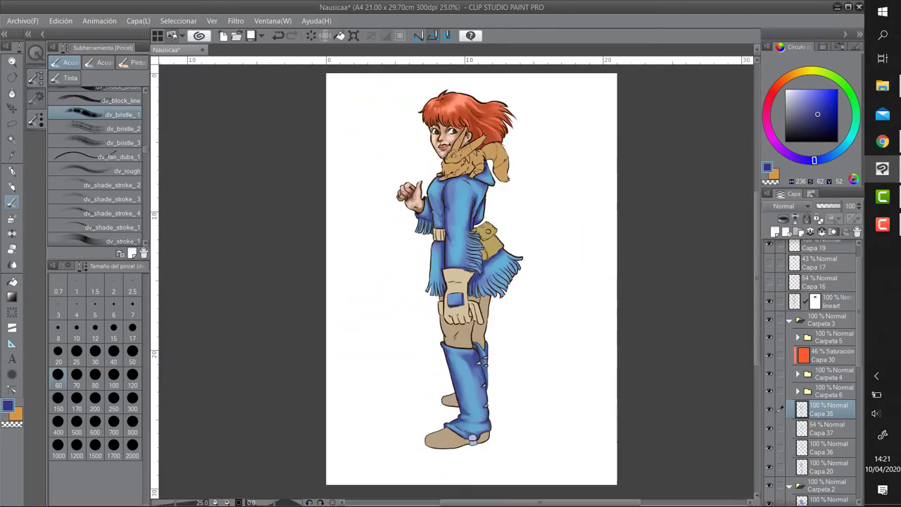
Reselect the blue clothing, darken the rear skirt's fringed hem at size 80, and clear the selection
scroll(512, 293, up, 6)
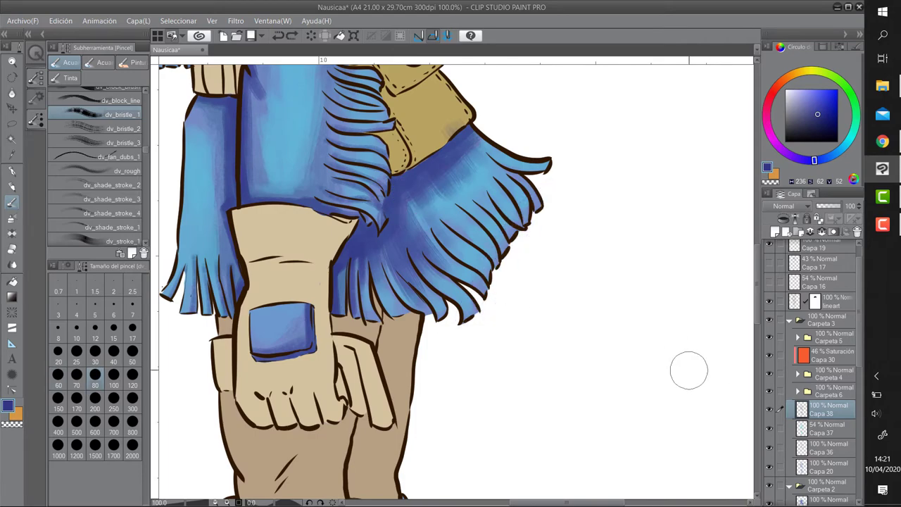
key(ctrl+shift+d)
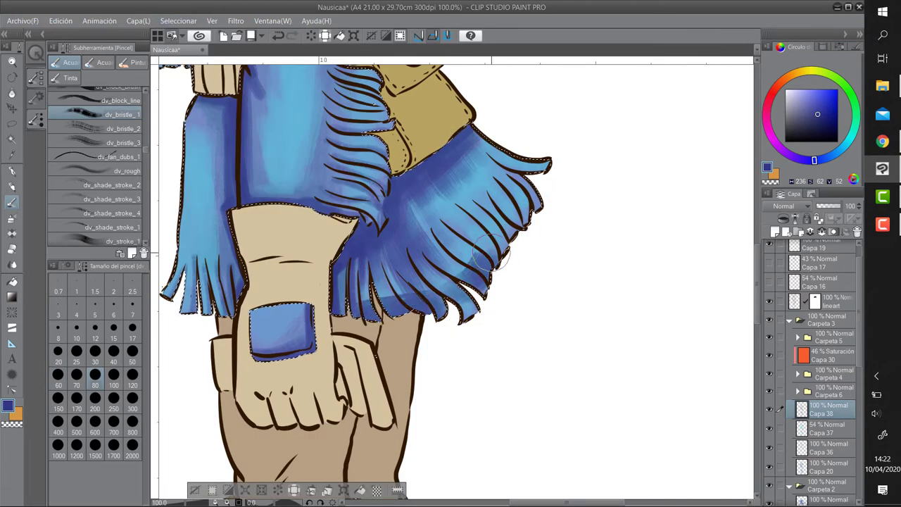
key(ctrl+d)
scroll(493, 255, down, 2)
scroll(436, 296, up, 2)
Add layer Capa 39, paint broad dark blue shadows on the clothing at sizes 80 and 120, and set it to 70% opacity
key(ctrl+shift+n)
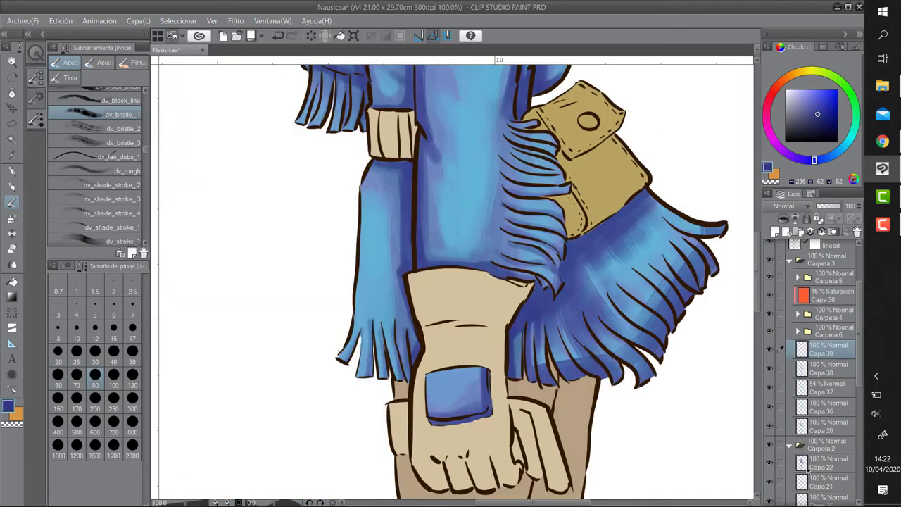
drag(394, 296, 381, 374)
drag(394, 176, 388, 296)
click(133, 374)
drag(394, 204, 380, 310)
scroll(478, 282, down, 3)
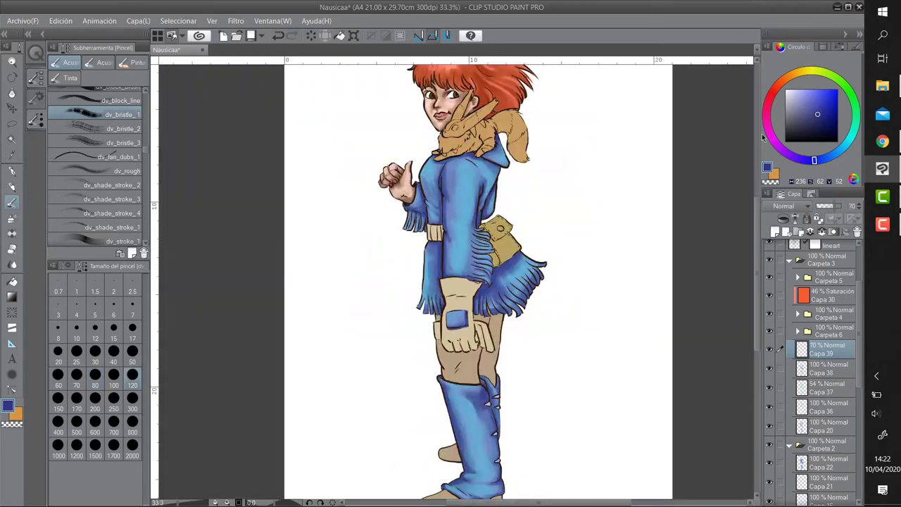
scroll(479, 282, down, 1)
Add layer Capa 40 with a blue fill over the clothing, in Superponer mode at 24% opacity
key(ctrl+shift+n)
click(828, 348)
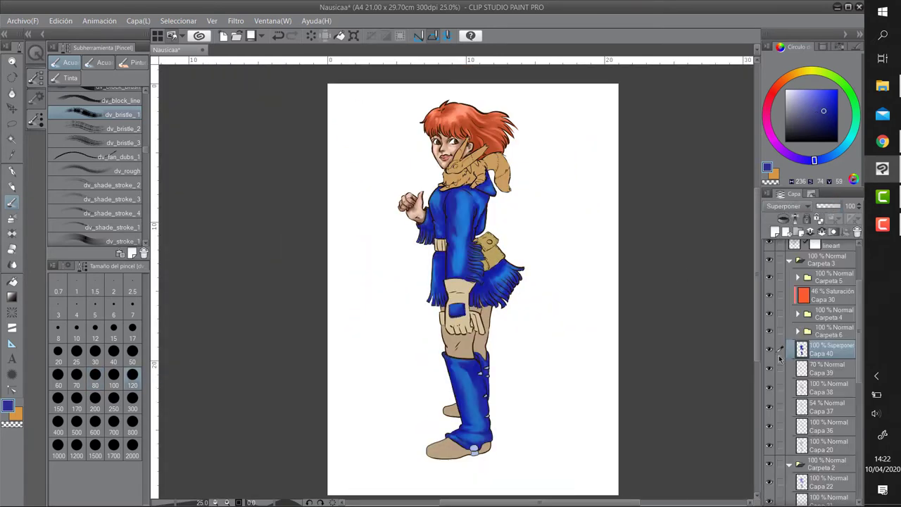
key(3)
key(3)
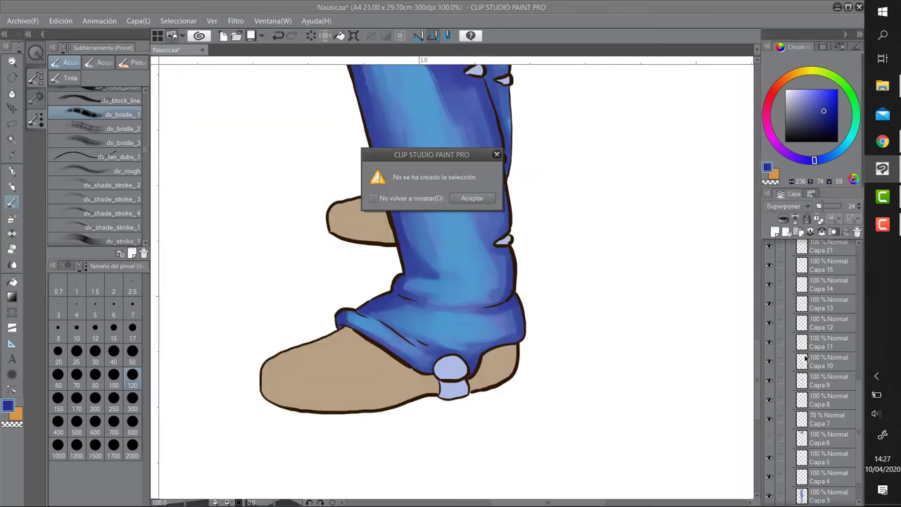
Dismiss the selection warning, select the brown shoes, and shade them in brown on new layer Capa 41 with dv_bristle_2 at size 50
key(Return)
key(ctrl+shift+n)
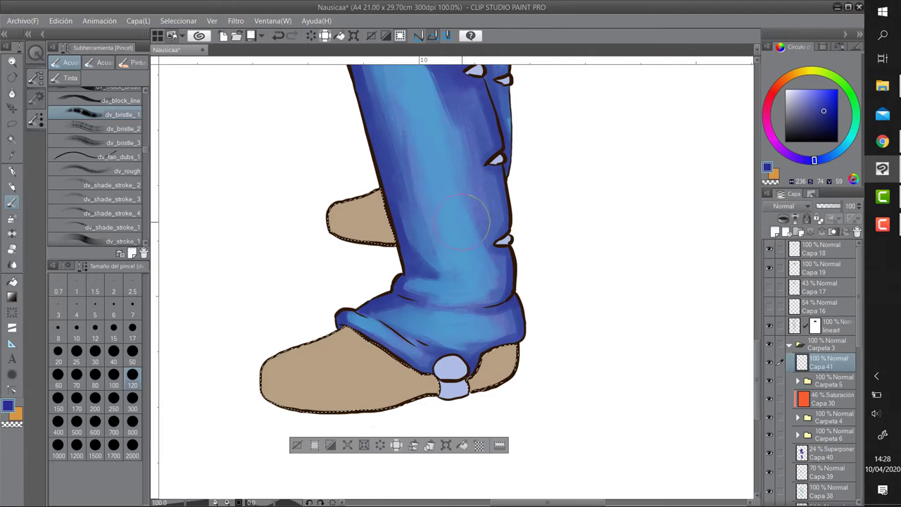
click(112, 128)
alt+click(275, 397)
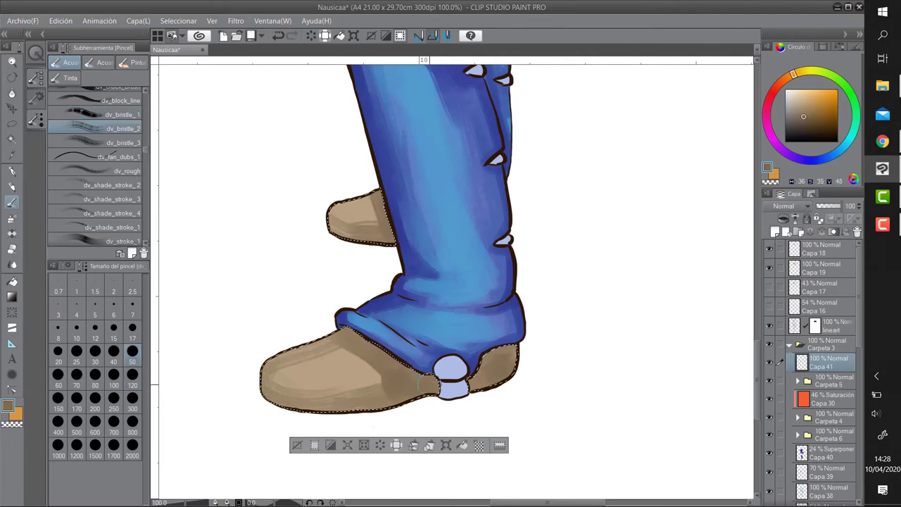
Add layer Capa 42 and blend light beige and brown tones over the shoes with dw Charcoal at sizes 12 to 25
key(ctrl+shift+n)
key(period)
key(period)
key(period)
key(period)
key(period)
key(period)
key(period)
key(period)
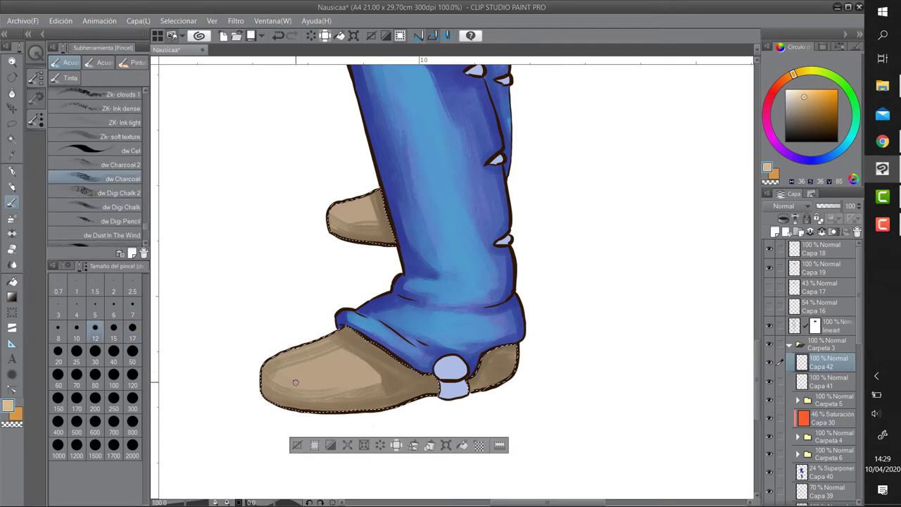
key(bracketright)
key(bracketright)
key(bracketright)
key(bracketright)
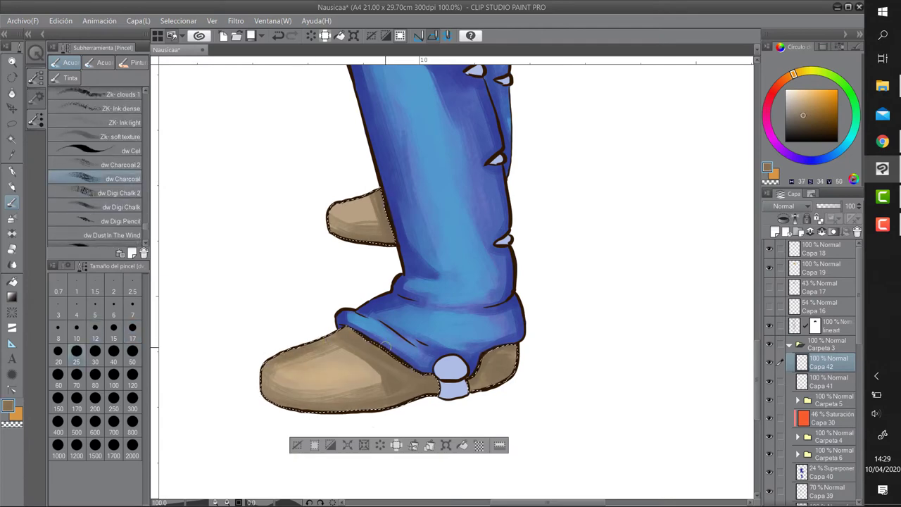
Paint cream highlights on both shoes at size 17 on new layer Capa 43, and add white glints on new layer Capa 44
key(ctrl+shift+n)
alt+click(325, 376)
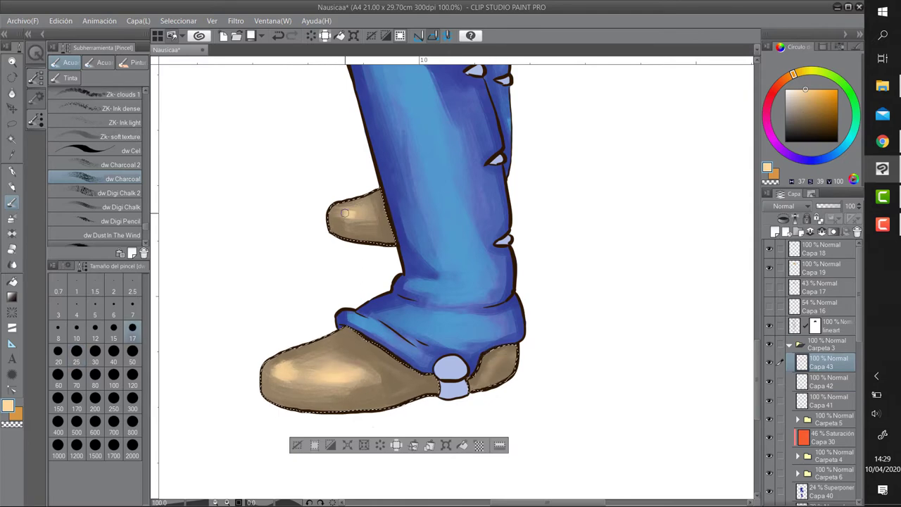
alt+click(333, 371)
key(ctrl+shift+n)
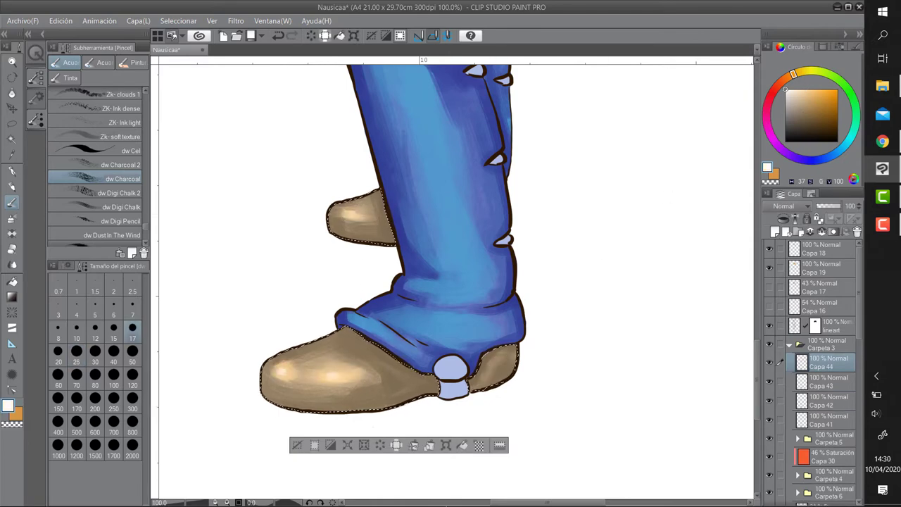
Select the brown legs, shade them in dark brown on new layer Capa 45 up to size 70, and set it to 74% opacity
key(ctrl+minus)
scroll(807, 440, down, 5)
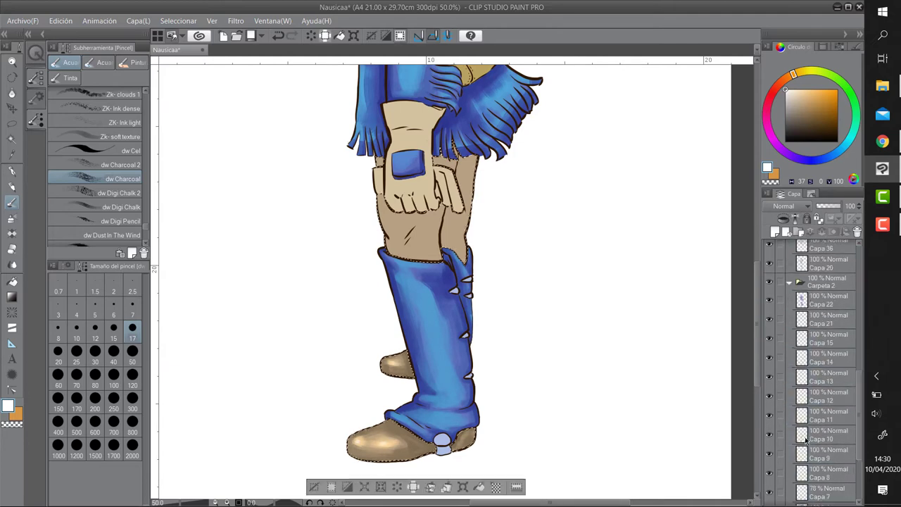
key(ctrl+shift+n)
key(ctrl+plus)
alt+click(439, 236)
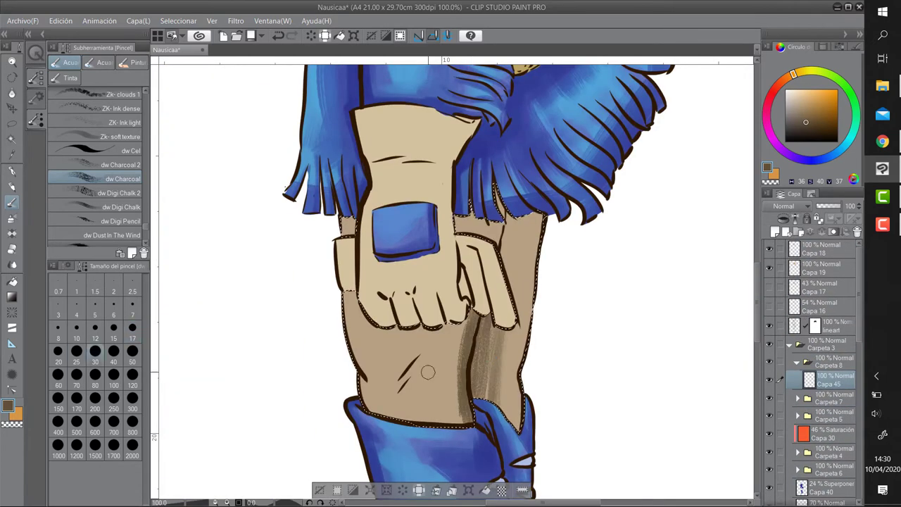
key(bracketright)
key(bracketright)
key(bracketright)
key(bracketright)
drag(428, 372, 408, 319)
drag(535, 204, 528, 309)
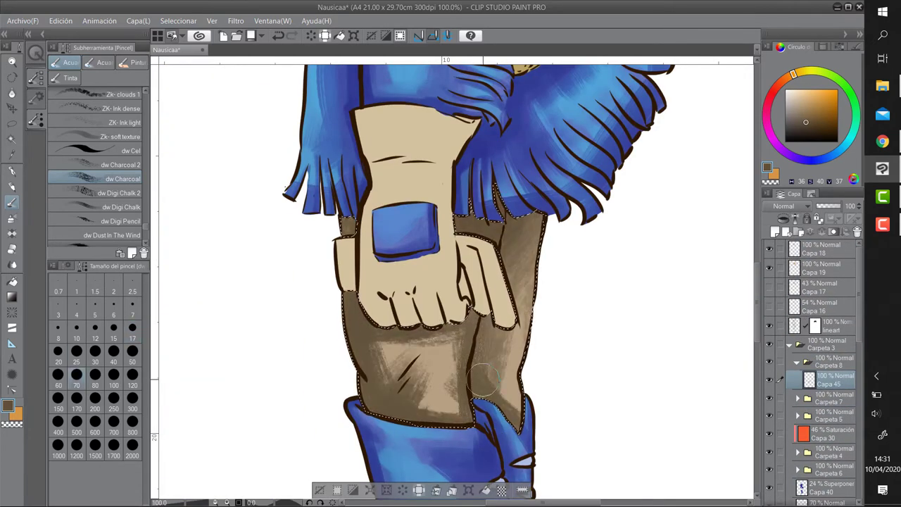
drag(845, 205, 836, 205)
Paint beige highlights on the legs at size 40 on new layer Capa 46, and deepen their shadows in dark brown on Capa 47
click(775, 233)
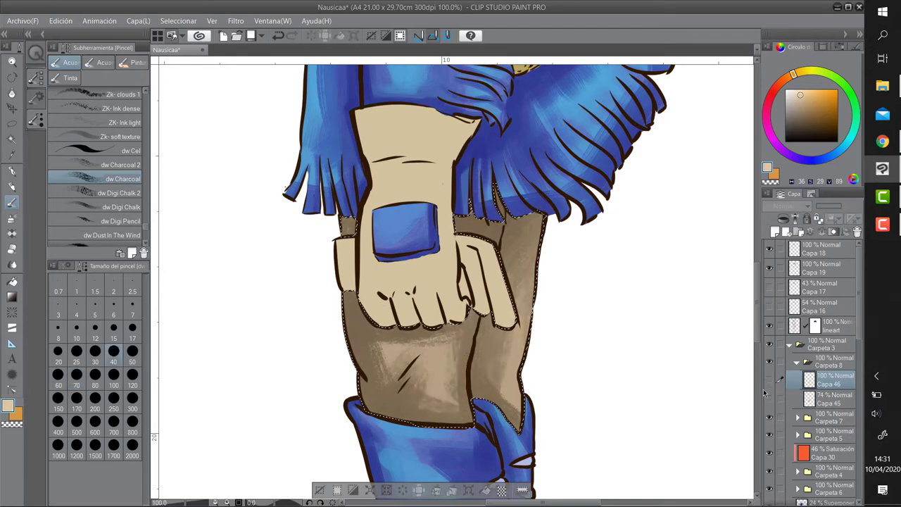
key(ctrl+shift+n)
alt+click(515, 221)
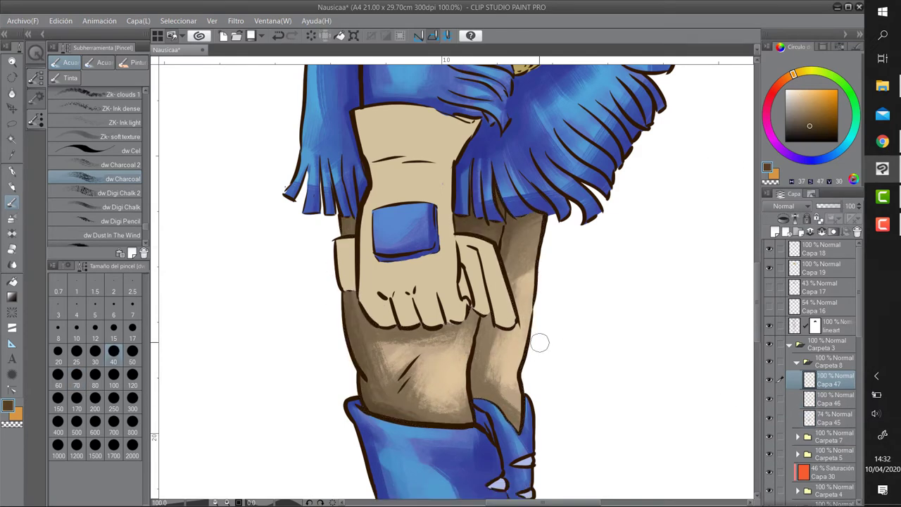
Select the beige gloves and paint tan shading on them at size 20 on new layer Capa 48 in folder Carpeta 9
scroll(816, 352, down, 10)
ctrl+click(806, 327)
scroll(816, 331, up, 10)
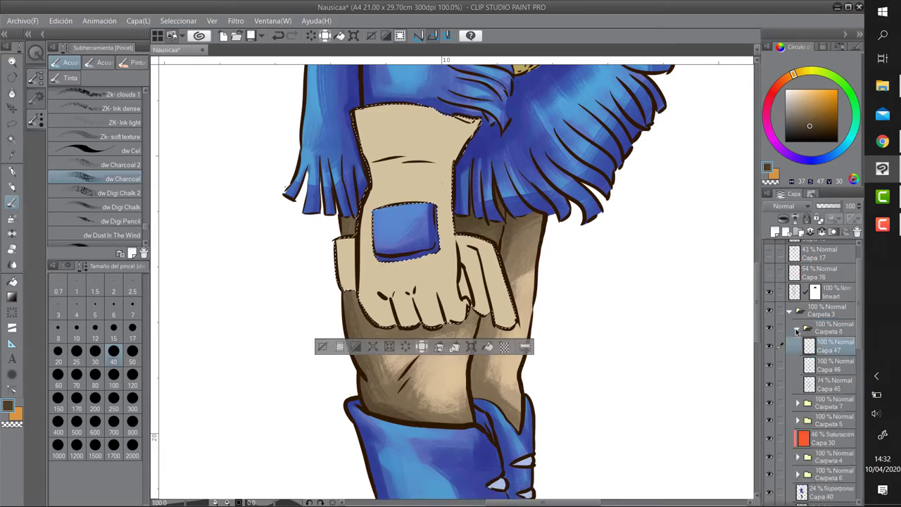
click(827, 345)
scroll(651, 250, up, 1)
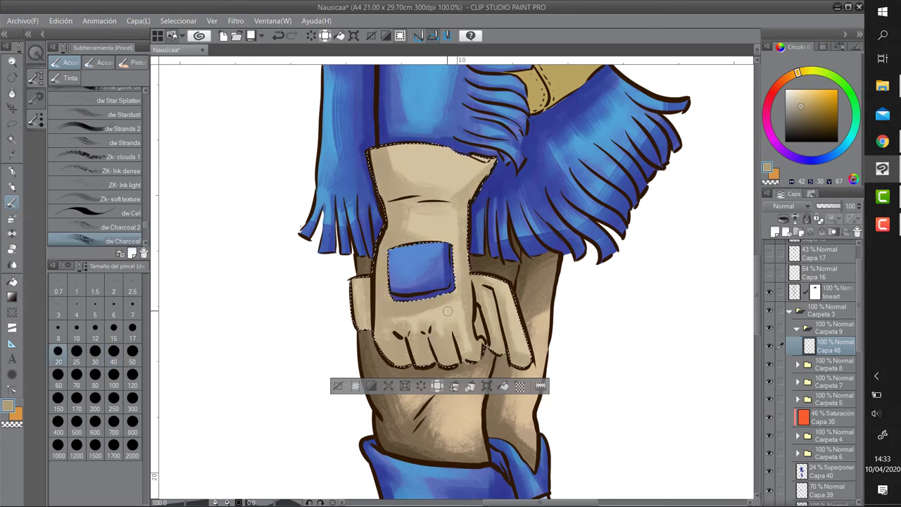
Add pale cream glove highlights on Capa 49 and darker brown shadows on Capa 50, set Capa 50 to 76% opacity, and deselect
key(ctrl+shift+n)
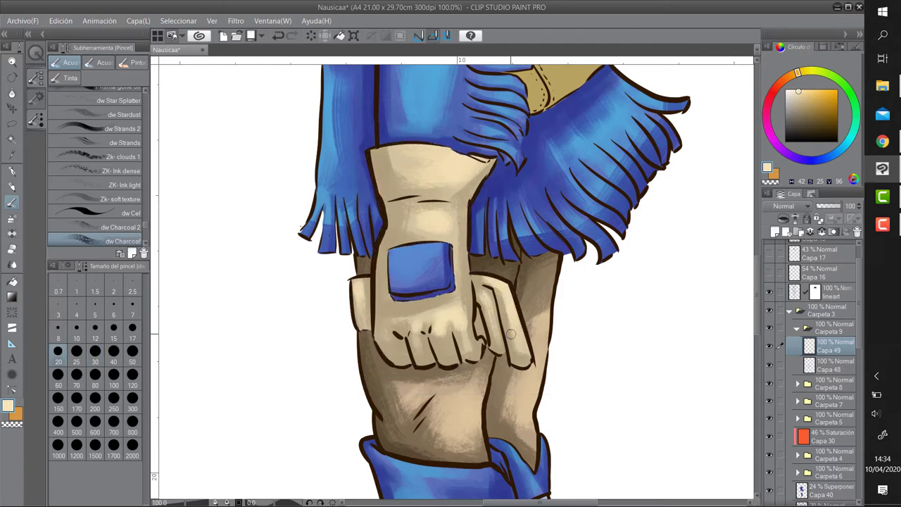
key(ctrl+shift+n)
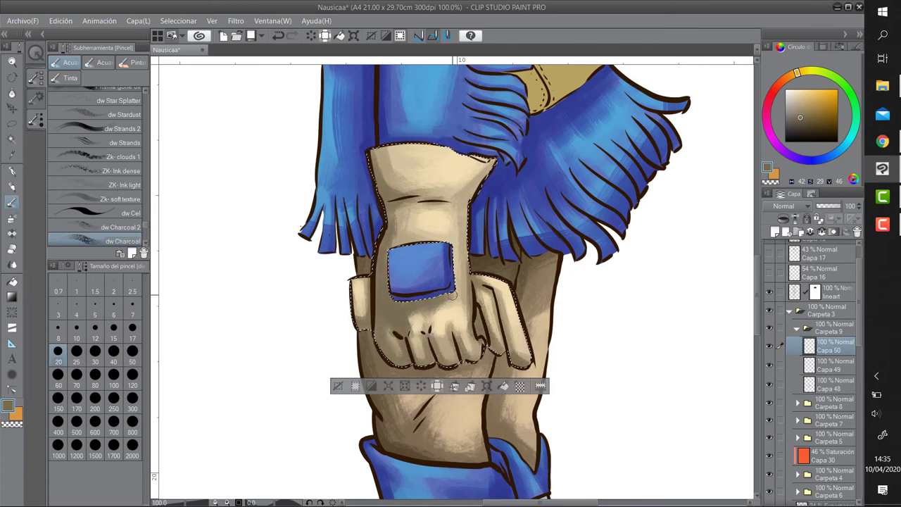
key(ctrl+d)
scroll(594, 319, down, 2)
scroll(457, 335, down, 2)
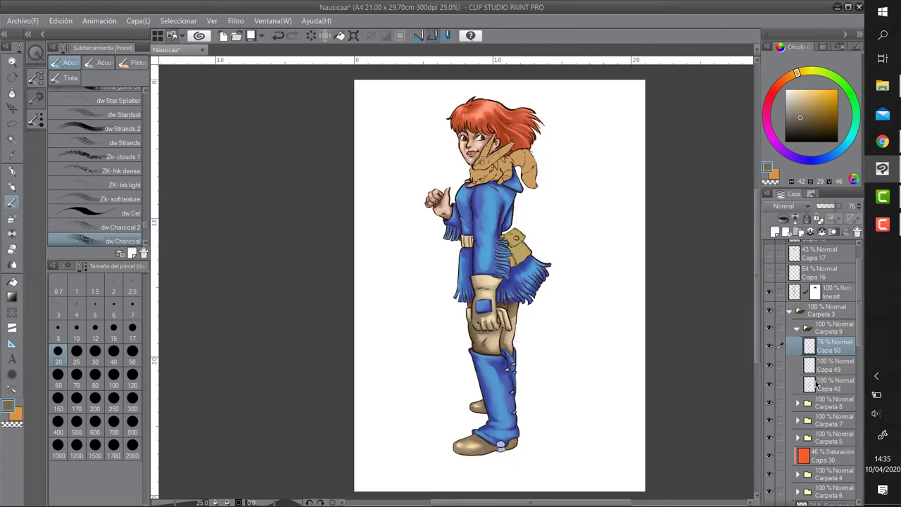
Shade the beige belt in greyish brown on new layer Capa 51 at 72% opacity, and add pale cream highlights on Capa 52
click(798, 329)
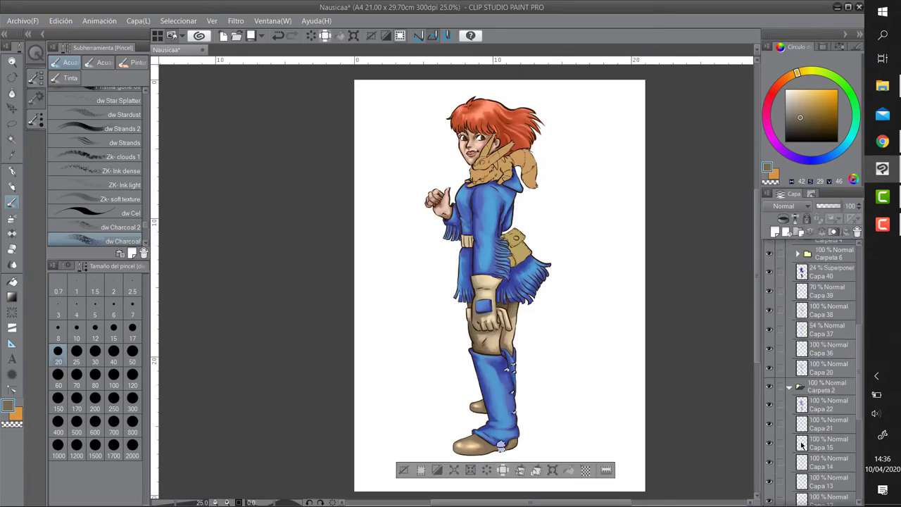
click(775, 233)
scroll(466, 245, up, 4)
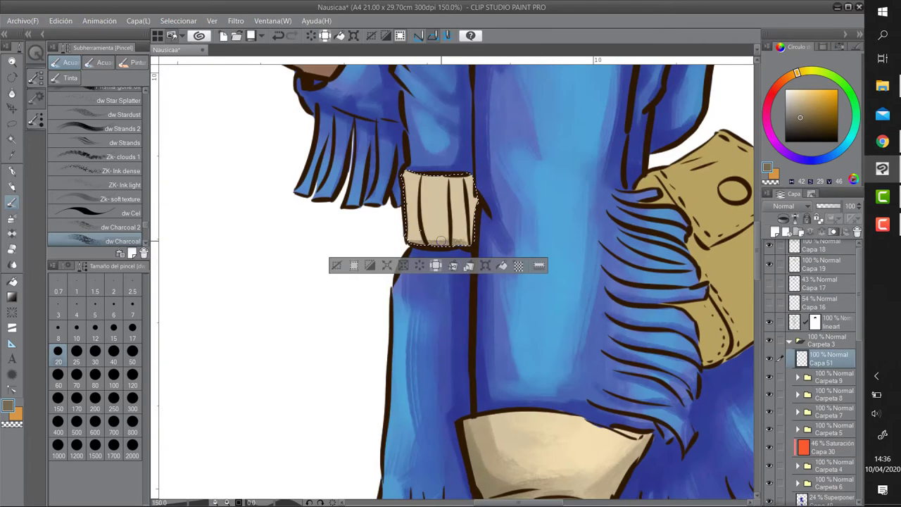
key(ctrl+shift+n)
alt+click(466, 181)
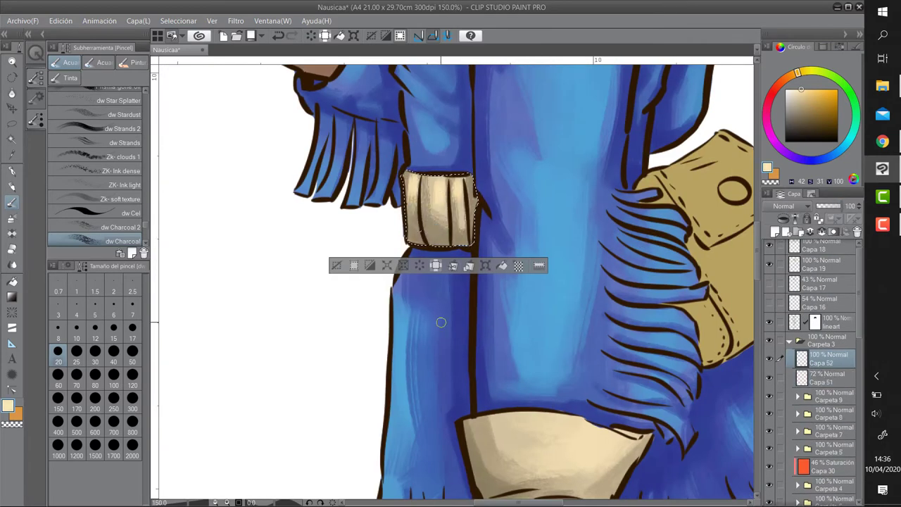
Select the khaki pouch and shade it in darker brown at size 20 on new layer Capa 53
click(704, 232)
key(ctrl+shift+n)
drag(679, 261, 461, 250)
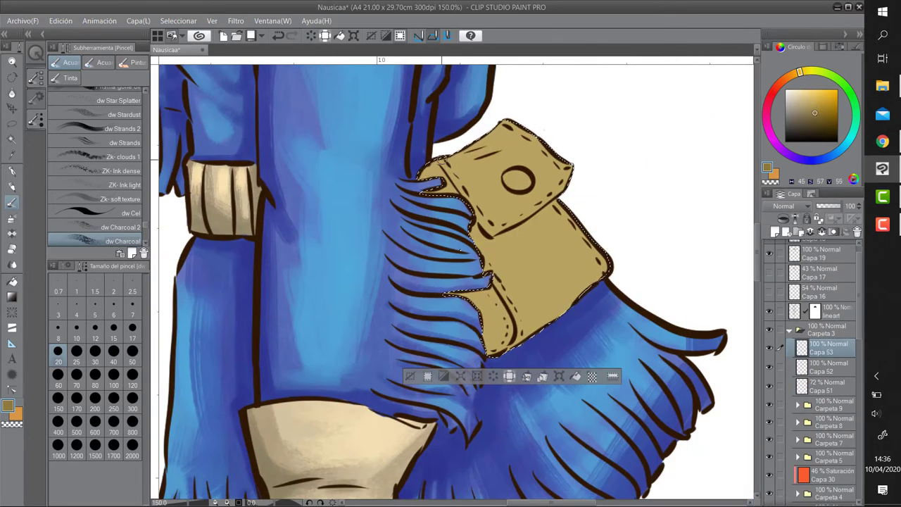
mouse_move(506, 282)
mouse_down()
mouse_move(559, 217)
mouse_move(583, 287)
mouse_move(534, 314)
mouse_move(548, 244)
mouse_move(572, 278)
mouse_move(551, 308)
mouse_move(523, 200)
mouse_up()
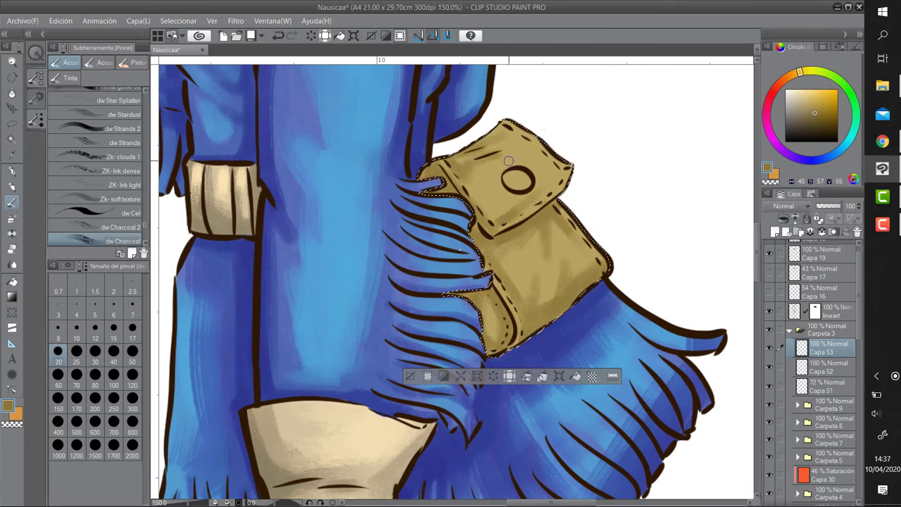
mouse_move(457, 171)
mouse_down()
mouse_move(516, 208)
mouse_move(529, 161)
mouse_up()
Paint pale yellow highlights on the pouch and its button at sizes 20 and 12 on new layer Capa 54, and deselect
key(ctrl+shift+n)
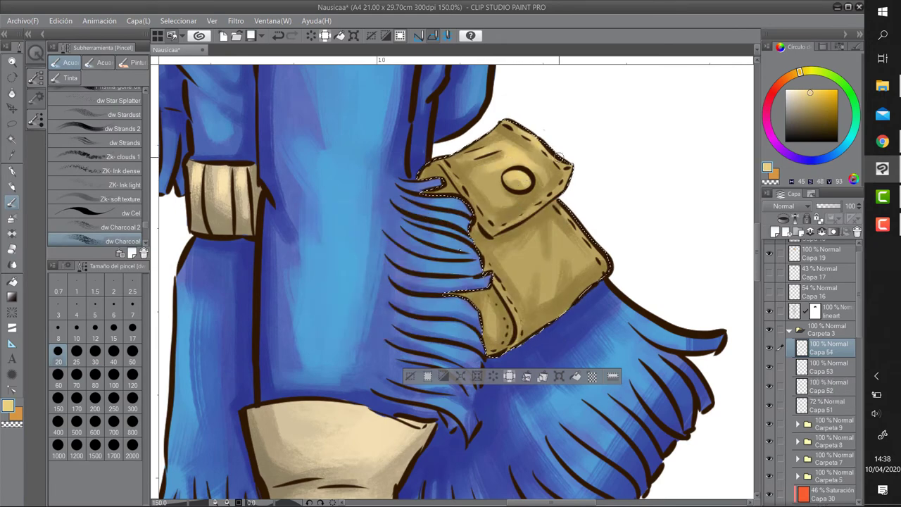
drag(565, 235, 555, 268)
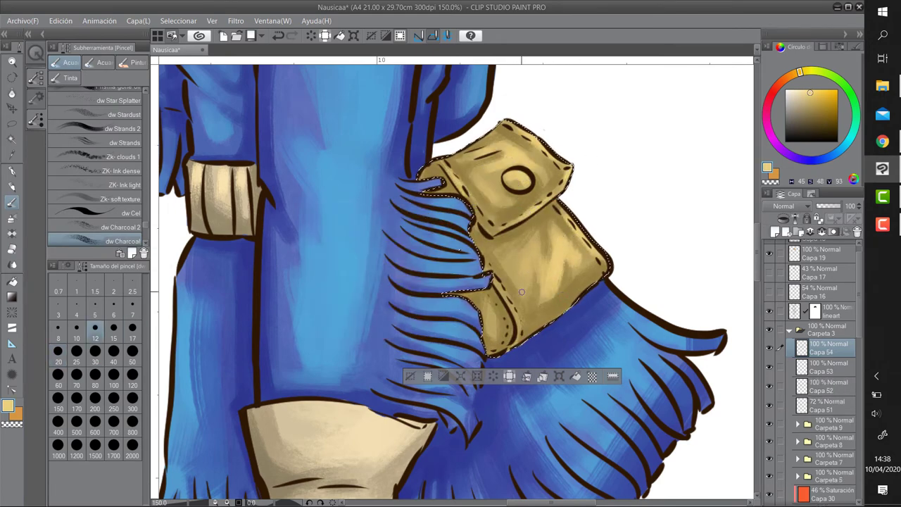
scroll(522, 291, down, 3)
Select the companion animal's flat colour and paint its chest fur light beige on new layer Capa 55
drag(591, 344, 591, 494)
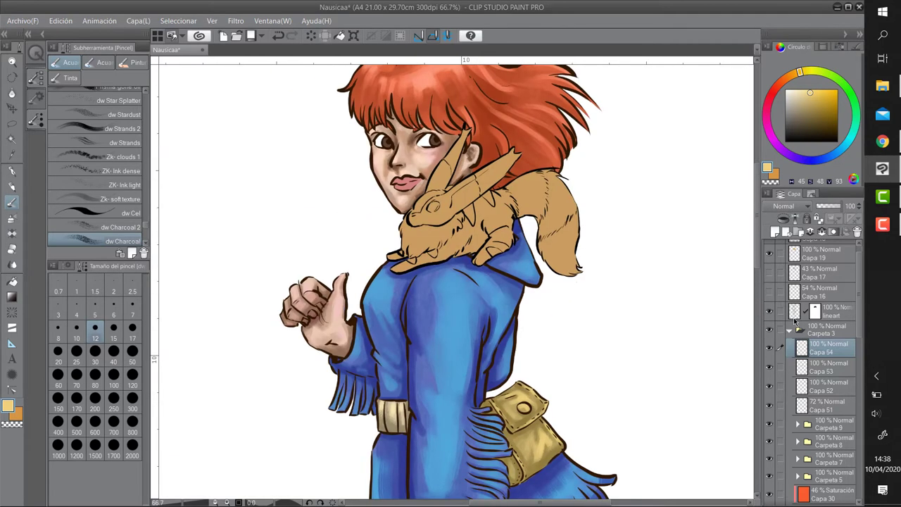
ctrl+click(793, 318)
key(ctrl+shift+n)
scroll(343, 289, up, 3)
click(803, 96)
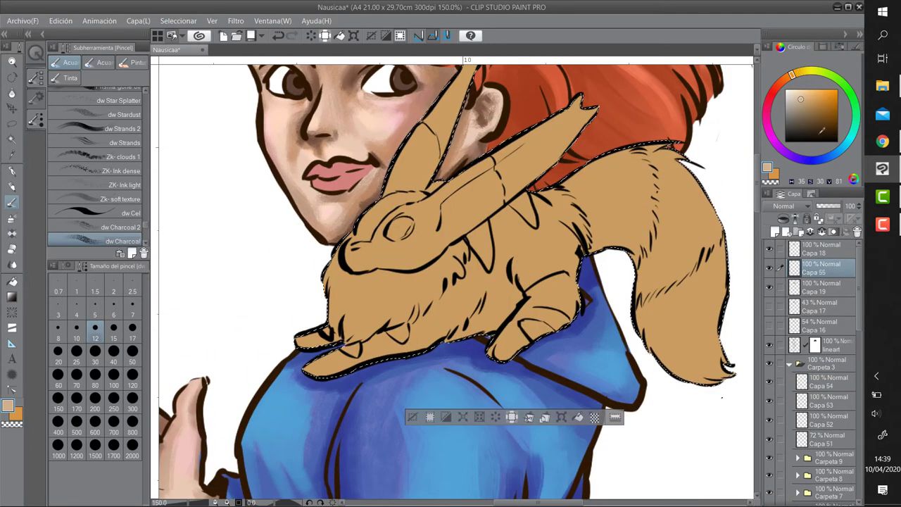
drag(330, 281, 348, 316)
mouse_move(422, 275)
mouse_down()
mouse_move(368, 279)
mouse_move(355, 324)
mouse_move(373, 281)
mouse_move(433, 286)
mouse_up()
Paint cream highlights over the animal's chest fur at size 17 on new layer Capa 56
key(ctrl+shift+n)
alt+click(370, 289)
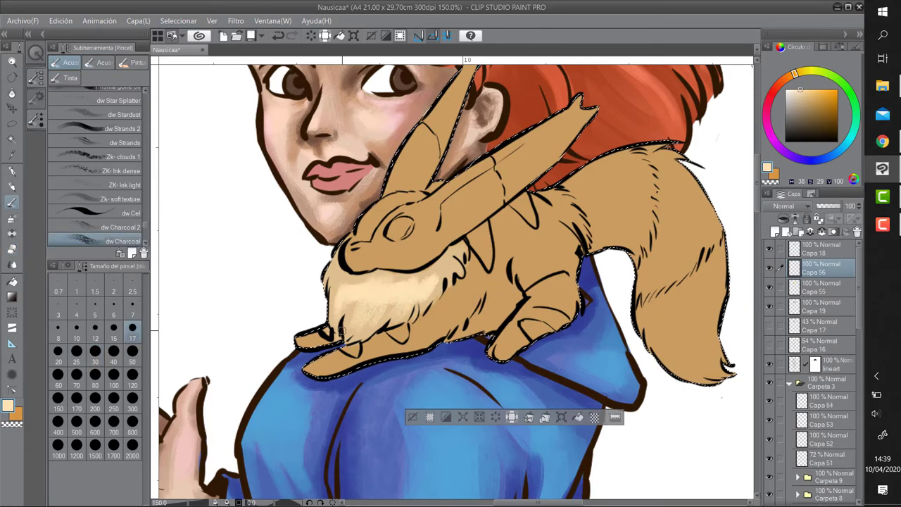
drag(341, 288, 349, 331)
mouse_move(454, 254)
mouse_down()
mouse_move(342, 281)
mouse_move(380, 321)
mouse_up()
Shade the chest fur in greyish brown on new layer Capa 57, set it to Multiplicación at 67% opacity, and deselect
key(bracketleft)
key(bracketleft)
key(ctrl+shift+n)
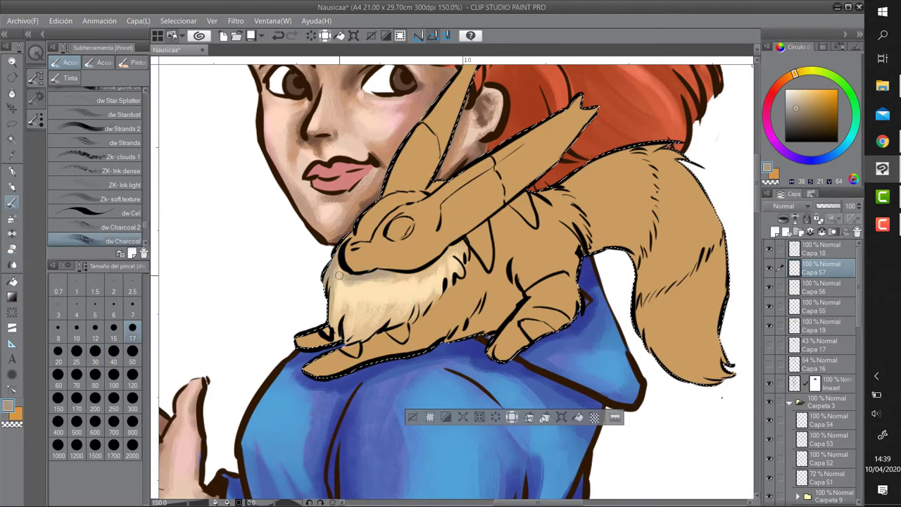
mouse_move(338, 267)
mouse_down()
mouse_move(419, 282)
mouse_move(310, 338)
mouse_up()
key(e)
click(787, 205)
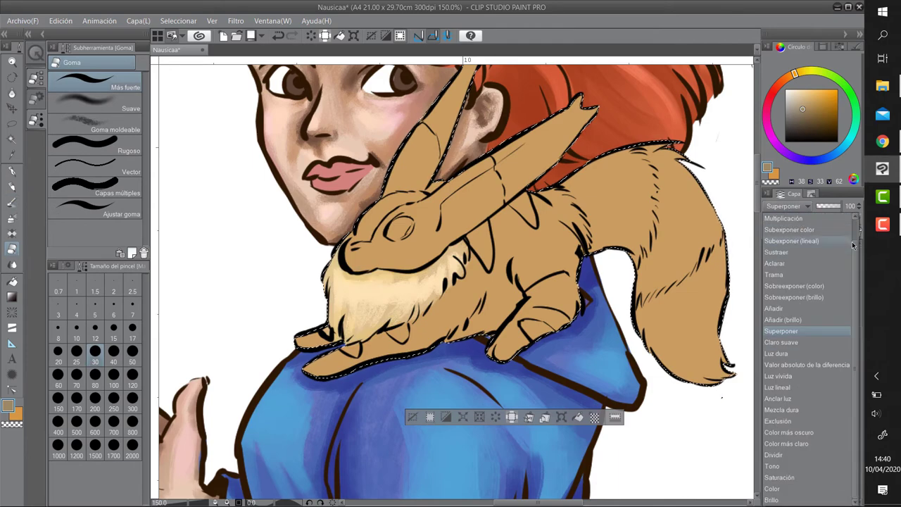
click(802, 224)
drag(852, 206, 835, 205)
key(ctrl+d)
Select the animal and paint brown markings on its ears, back, legs and tail at size 17 on new layer Capa 58
key(ctrl+shift+n)
ctrl+click(794, 364)
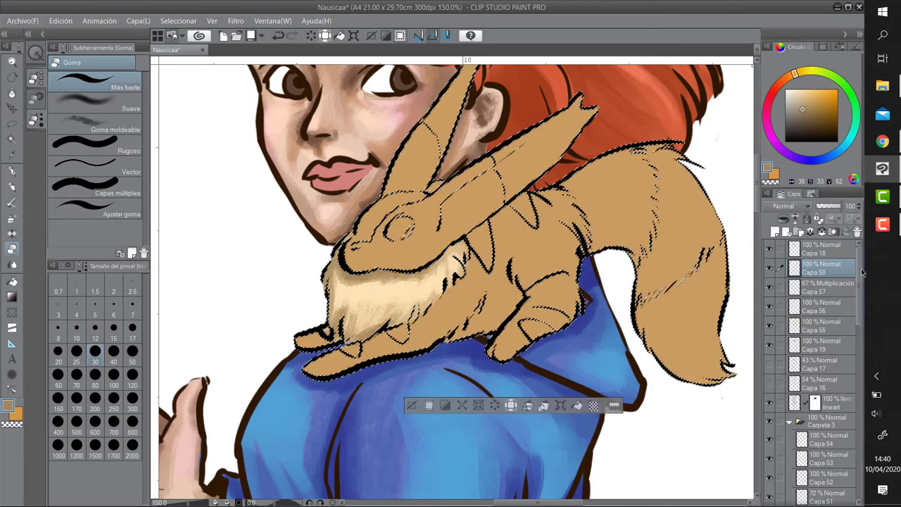
key(b)
drag(584, 116, 499, 183)
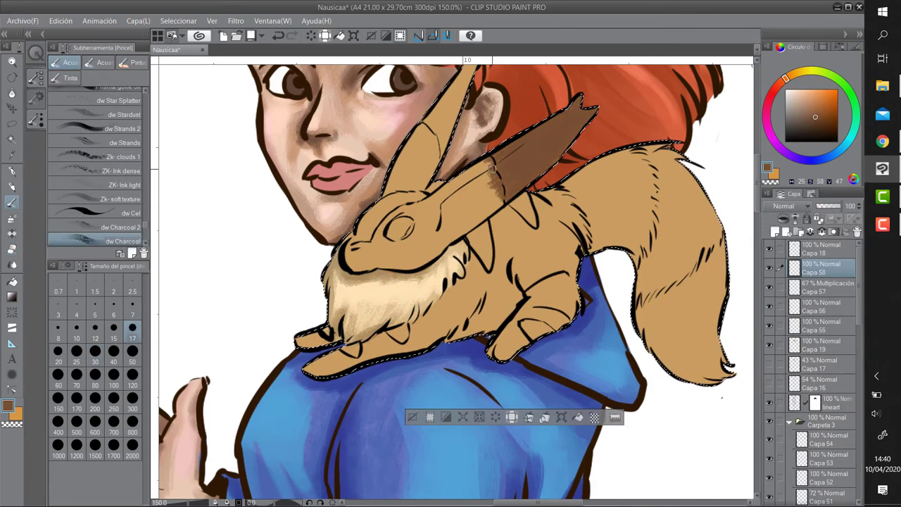
scroll(493, 281, up, 3)
drag(485, 134, 451, 232)
drag(570, 352, 490, 343)
mouse_move(535, 281)
mouse_down()
mouse_move(486, 352)
mouse_move(352, 422)
mouse_up()
drag(451, 373, 394, 404)
mouse_move(676, 225)
mouse_down()
mouse_move(585, 247)
mouse_move(606, 313)
mouse_move(732, 458)
mouse_up()
key(bracketright)
Deselect the animal and clean up the edges of its brown markings with the Más fuerte eraser at size 30
key(ctrl+d)
key(e)
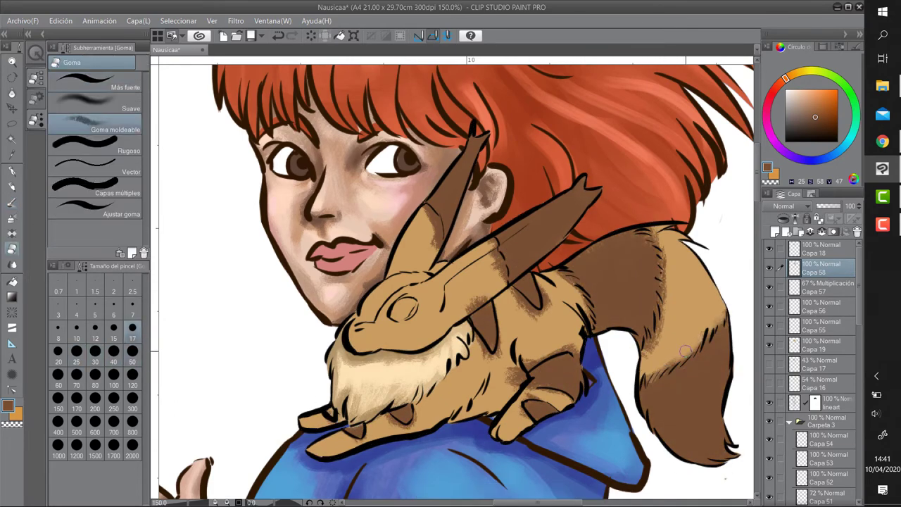
key(comma)
key(comma)
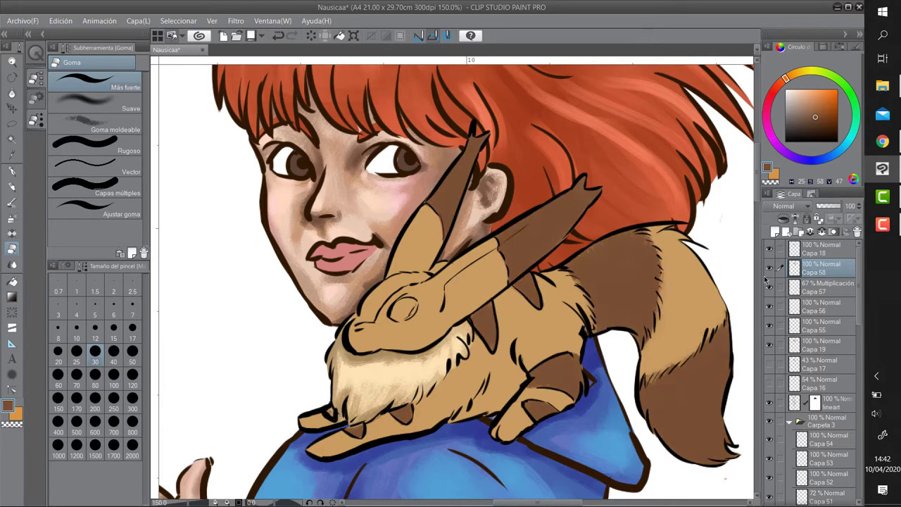
Colour the animal's eye green with the G pen at size 17 on new layer Capa 59
key(ctrl+shift+n)
click(849, 94)
key(p)
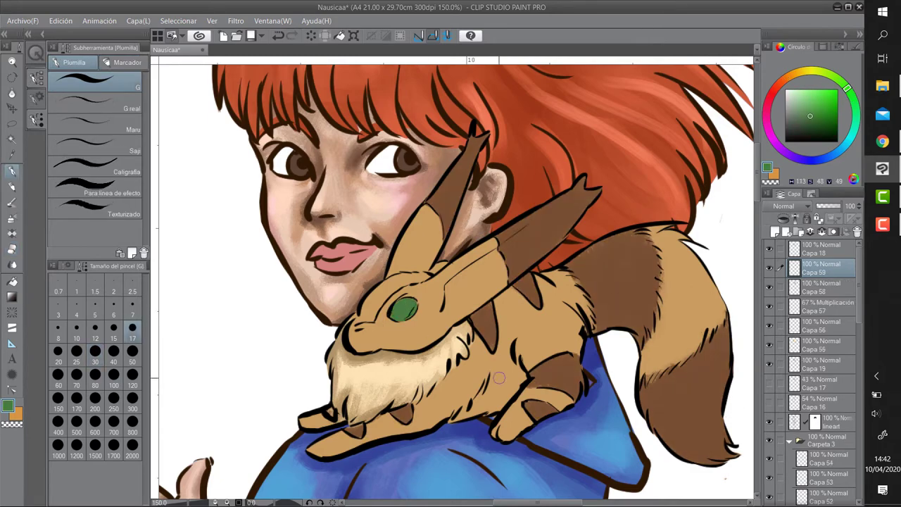
Paint light and dark green tones on the eye with Pincel de acuarela at size 5 on new layer Capa 60
key(ctrl+shift+n)
key(b)
key(comma)
key(comma)
scroll(402, 309, up, 6)
mouse_move(423, 317)
mouse_down()
mouse_move(425, 259)
mouse_move(458, 310)
mouse_up()
key(comma)
key(comma)
key(comma)
key(comma)
key(comma)
drag(406, 247, 461, 313)
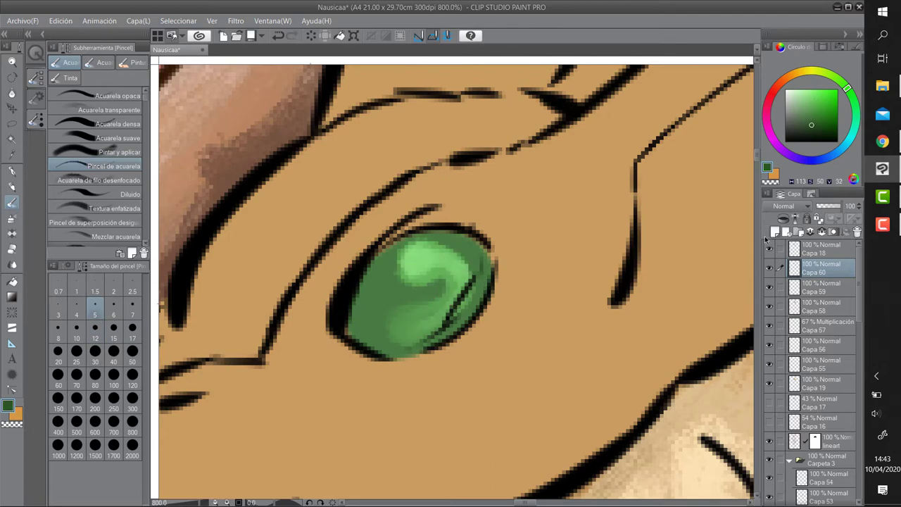
Set the eye shading layer Capa 60 to 87% opacity and add new layer Capa 61 above it
key(ctrl+minus)
key(ctrl+minus)
key(ctrl+minus)
key(ctrl+minus)
key(ctrl+minus)
key(ctrl+shift+n)
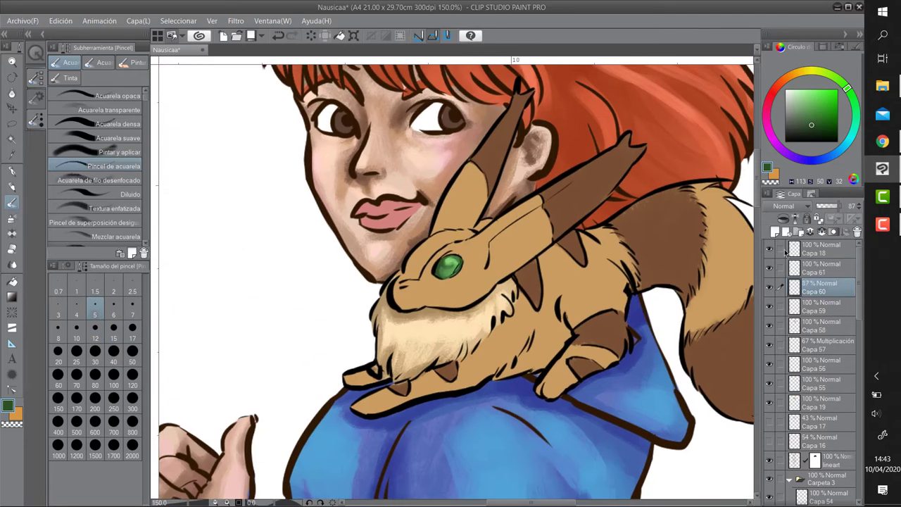
Paint the top of the animal's head brown on Capa 58 with the G pen, and switch to the dw Charcoal brush
key(ctrl+plus)
ctrl+click(794, 326)
key(p)
alt+click(426, 247)
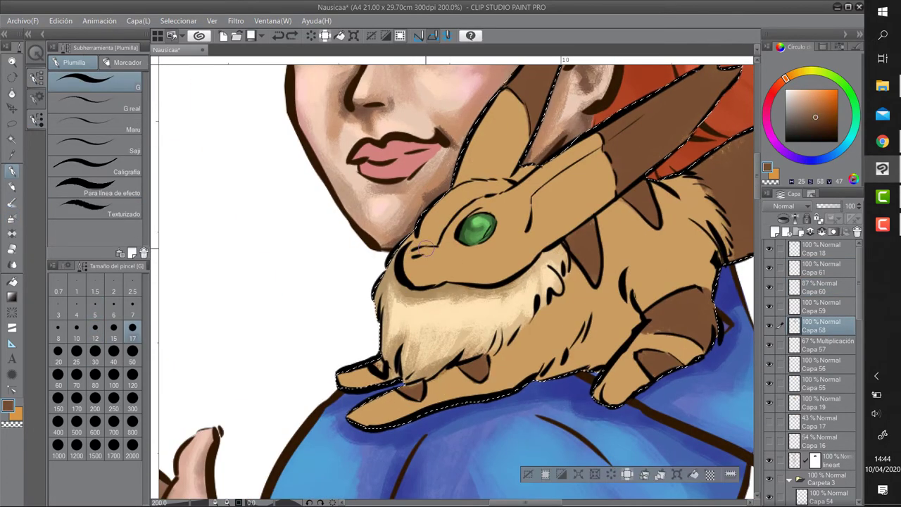
mouse_move(573, 234)
mouse_down()
mouse_move(414, 287)
mouse_move(431, 276)
mouse_up()
key(b)
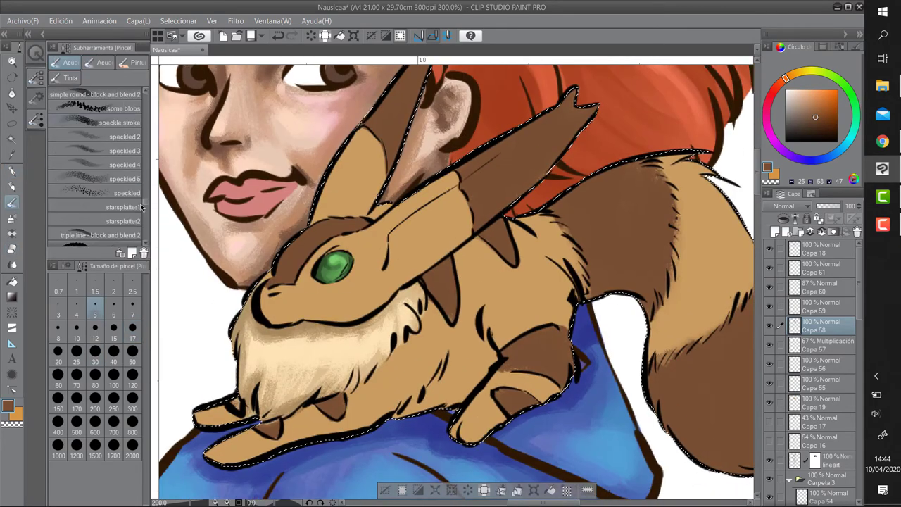
drag(331, 302, 369, 248)
scroll(98, 169, down, 5)
click(123, 205)
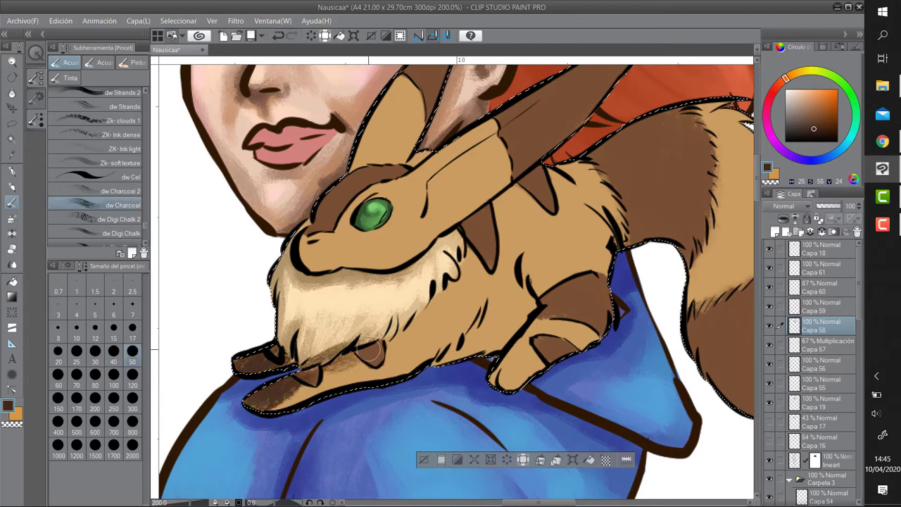
Try shading the animal's body, ears, legs and tail in dark brown at size 50 directly on Capa 58, moved below Capa 55
key(ctrl+[)
mouse_move(372, 346)
mouse_down()
mouse_move(472, 239)
mouse_move(268, 394)
mouse_up()
mouse_move(507, 296)
mouse_down()
mouse_move(403, 333)
mouse_move(331, 260)
mouse_move(310, 421)
mouse_up()
drag(436, 141, 352, 310)
drag(535, 211, 380, 282)
drag(620, 212, 457, 309)
mouse_move(406, 399)
mouse_down()
mouse_move(363, 263)
mouse_move(528, 284)
mouse_move(587, 235)
mouse_move(495, 321)
mouse_move(413, 367)
mouse_move(295, 250)
mouse_move(317, 211)
mouse_move(239, 243)
mouse_up()
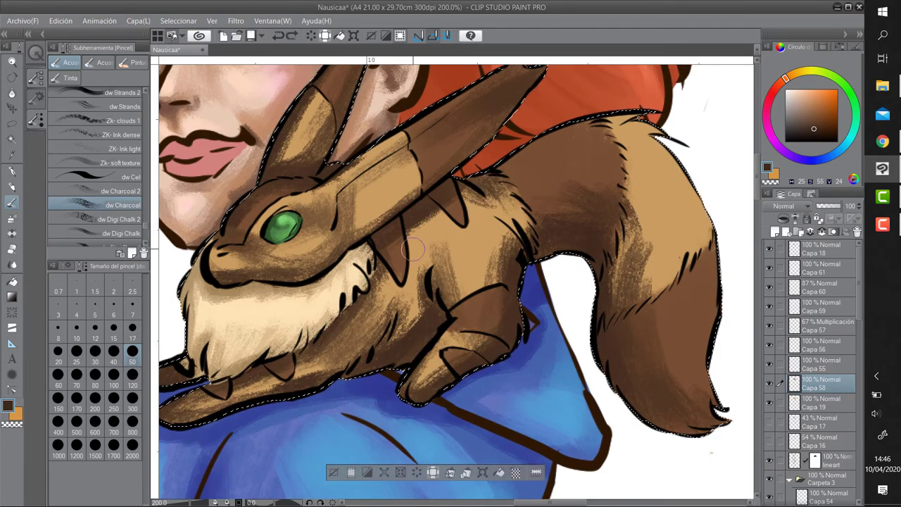
mouse_move(413, 248)
mouse_down()
mouse_move(676, 408)
mouse_move(633, 123)
mouse_move(714, 432)
mouse_up()
Try Capa 58 at 74% opacity, and undo that change together with the dark brown shading and the layer move
key(ctrl+alt+0)
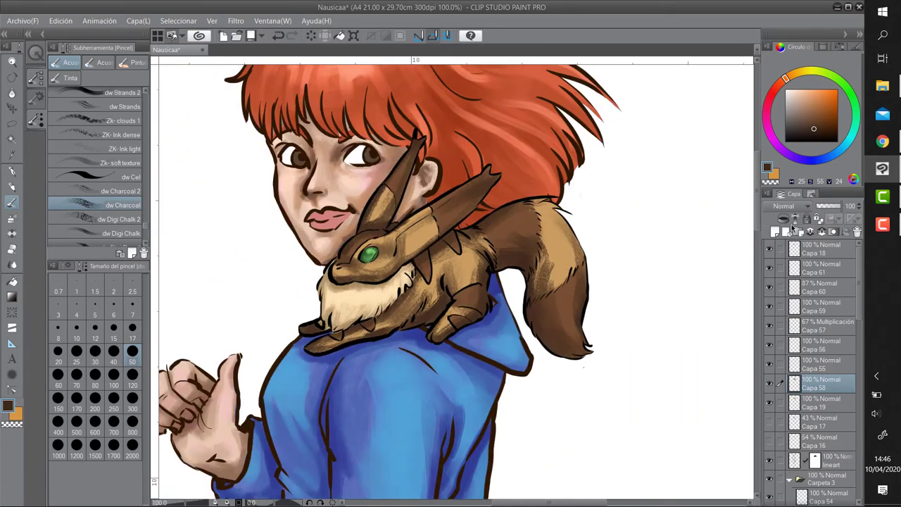
click(836, 208)
ctrl+click(799, 408)
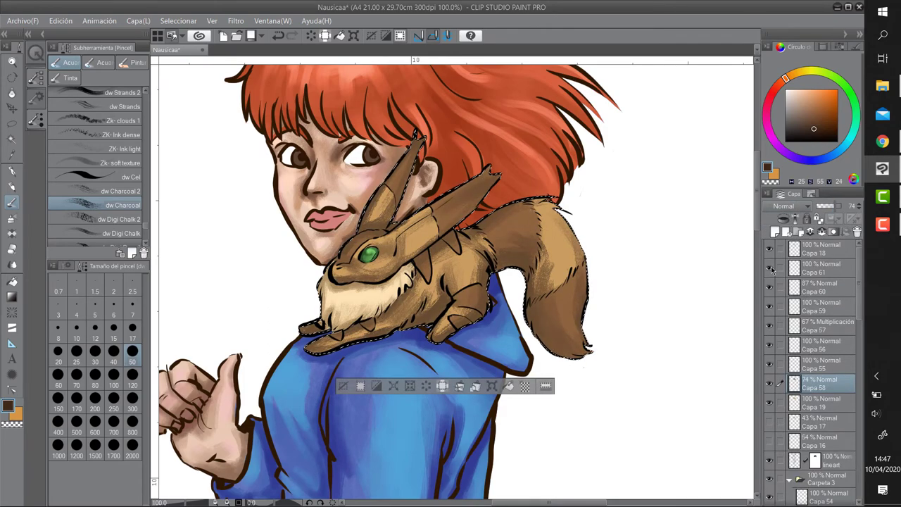
key(ctrl+z)
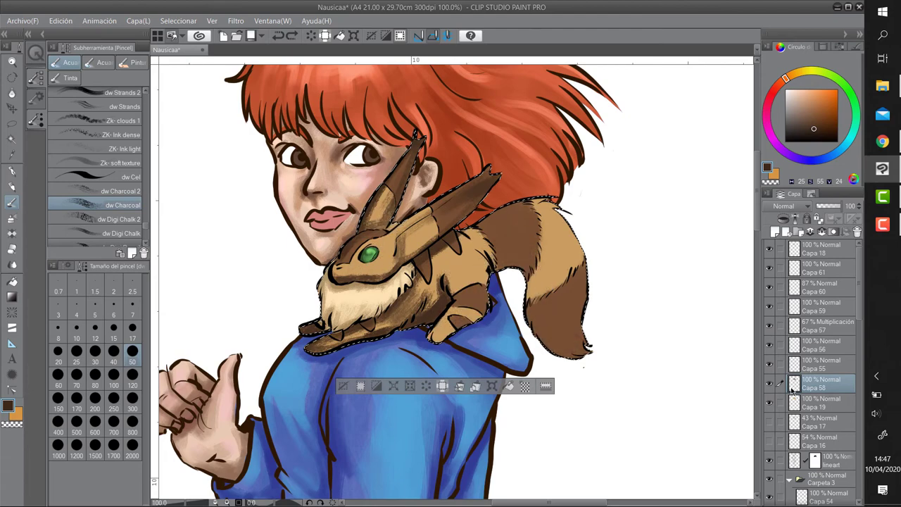
Select only the brown markings and shade them in dark brown with dw Charcoal at sizes 50 and 30 on new layer Capa 62
key(ctrl+shift+n)
key(ctrl+plus)
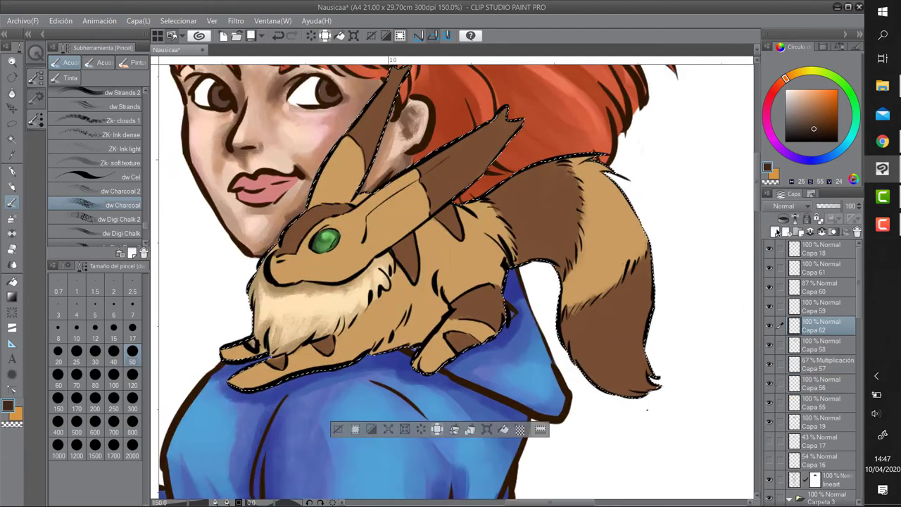
drag(514, 212, 574, 220)
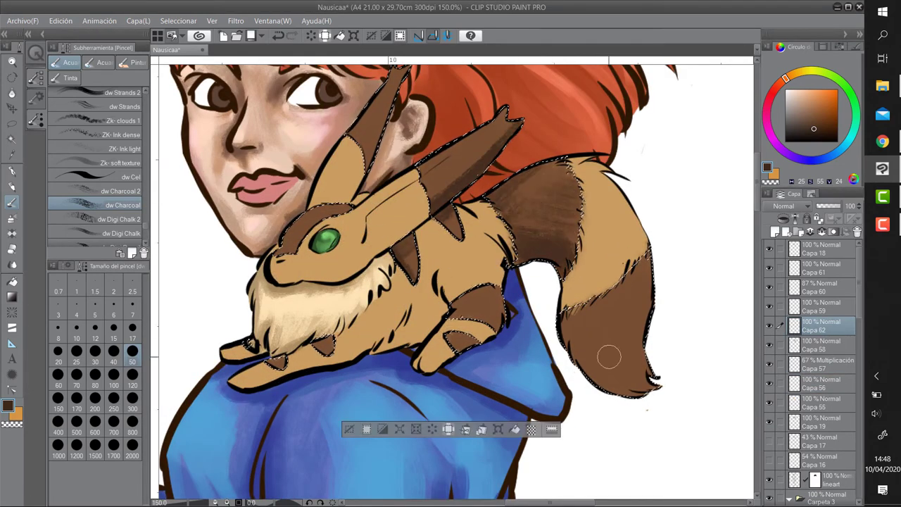
mouse_move(609, 357)
mouse_down()
mouse_move(662, 321)
mouse_move(678, 371)
mouse_up()
drag(300, 202, 311, 258)
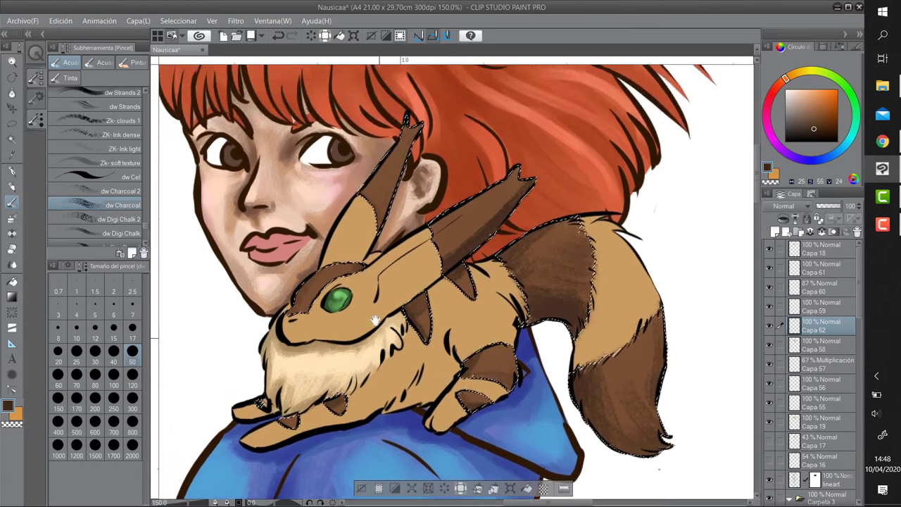
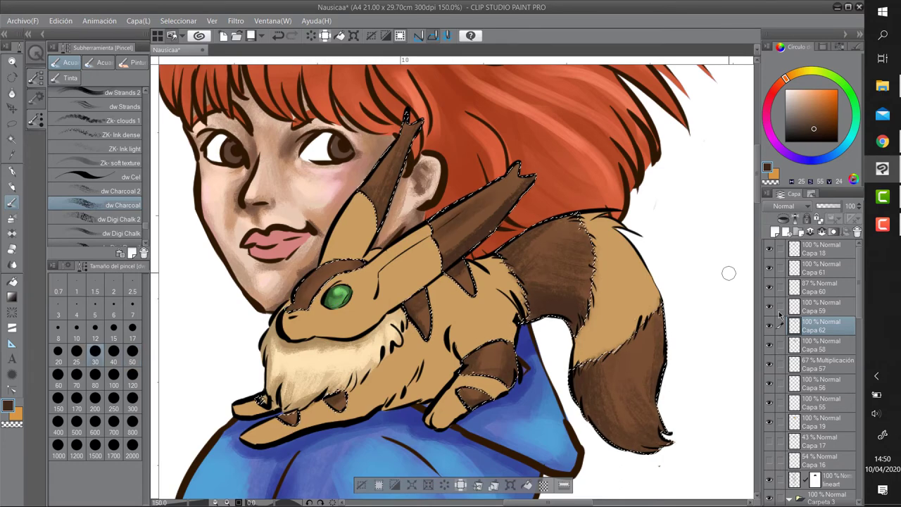
Add lighter brown highlights to the markings at size 30 on new layer Capa 63, deselect, and set the layer to 89% opacity
click(775, 232)
click(815, 117)
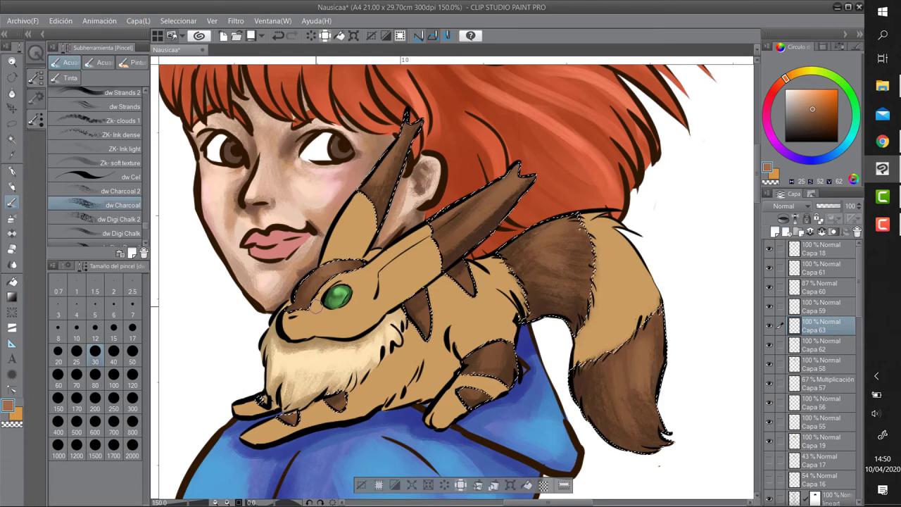
key(ctrl+d)
click(830, 205)
Select the animal's tan fur, shade it in darker tan at size 30 on Capa 64, and paint pale highlights at size 20 on Capa 65
key(ctrl+shift+n)
key(ctrl+shift+d)
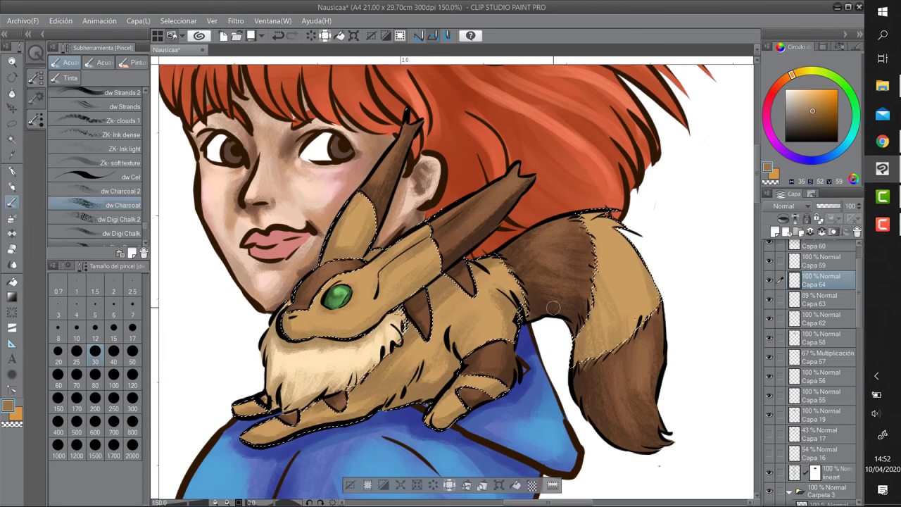
key(ctrl+shift+n)
click(807, 91)
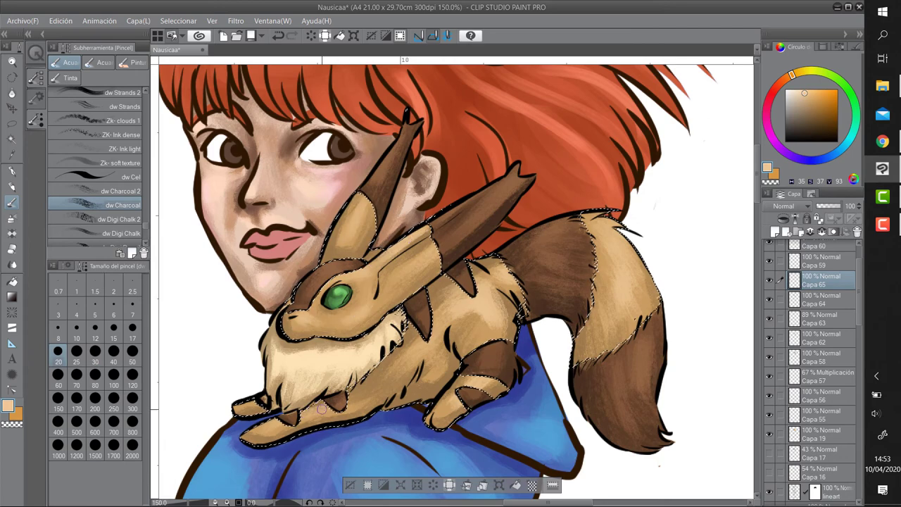
scroll(322, 408, down, 5)
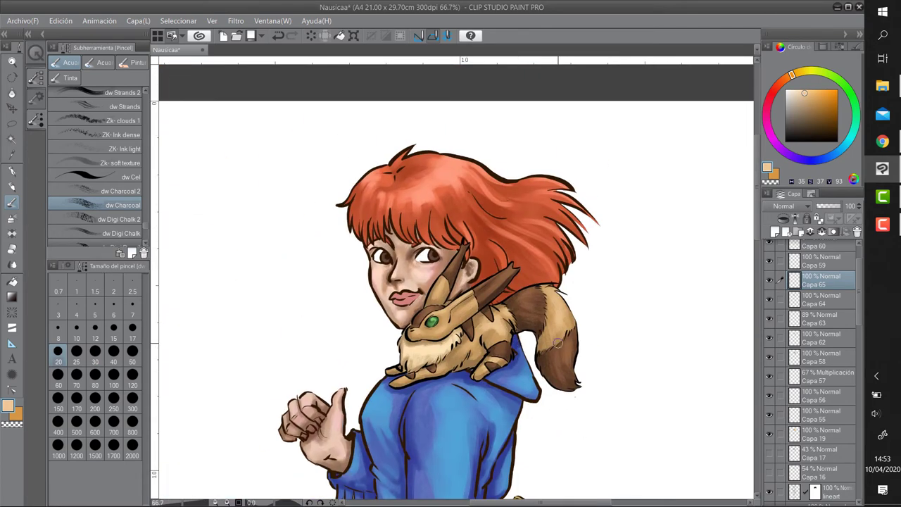
Select the animal's tan fur and deepen its shadows in brown with dw Charcoal at sizes 20 and 12 on new layer Capa 66
scroll(556, 343, down, 2)
scroll(453, 387, up, 5)
ctrl+click(794, 320)
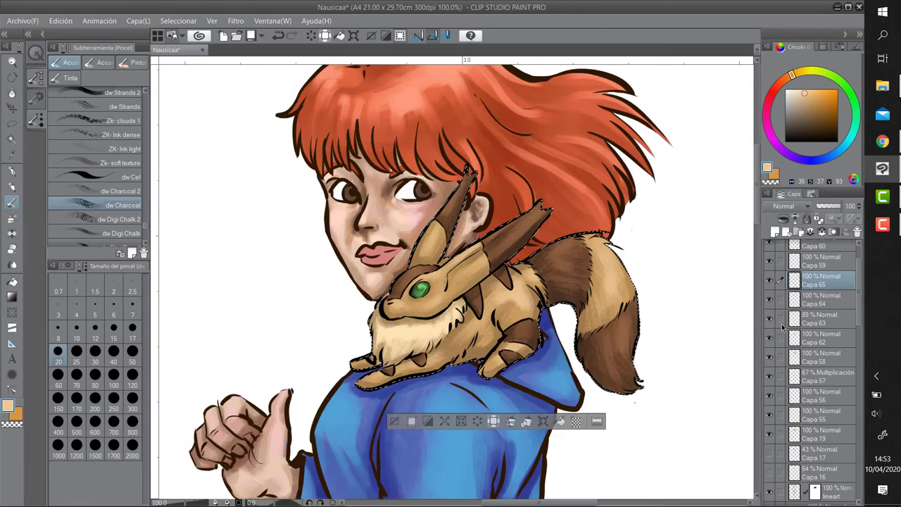
scroll(459, 406, up, 2)
key(ctrl+shift+n)
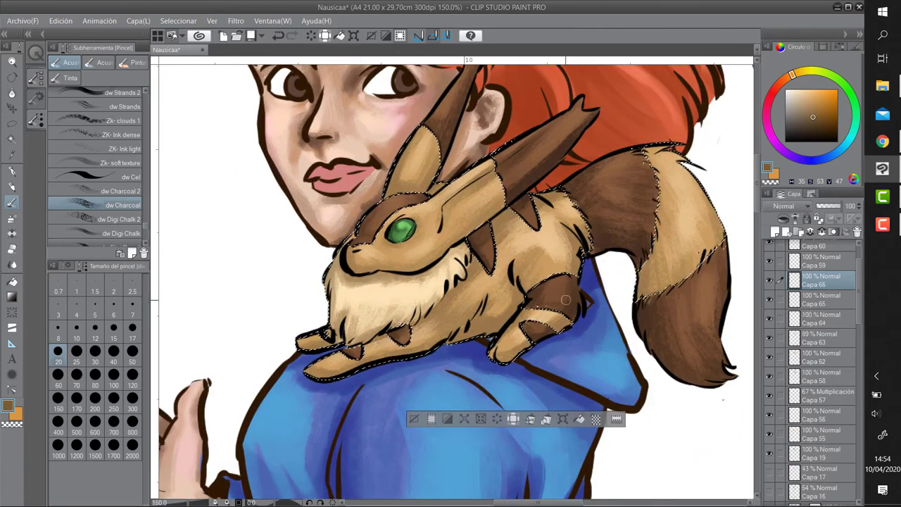
alt+click(512, 358)
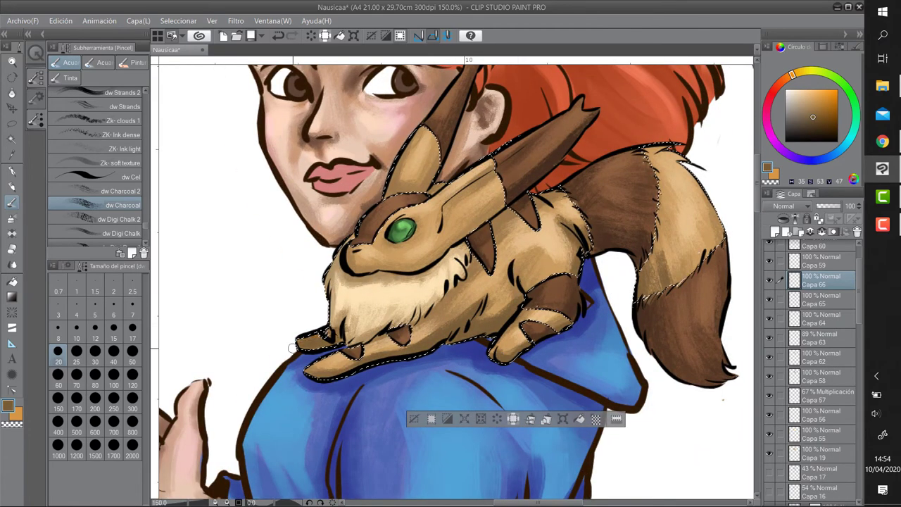
drag(471, 286, 457, 326)
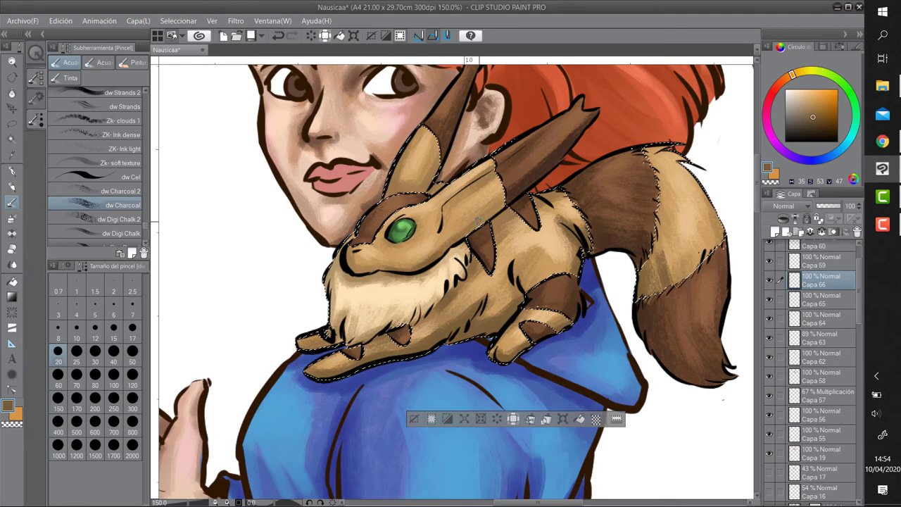
key(bracketleft)
key(bracketleft)
key(bracketleft)
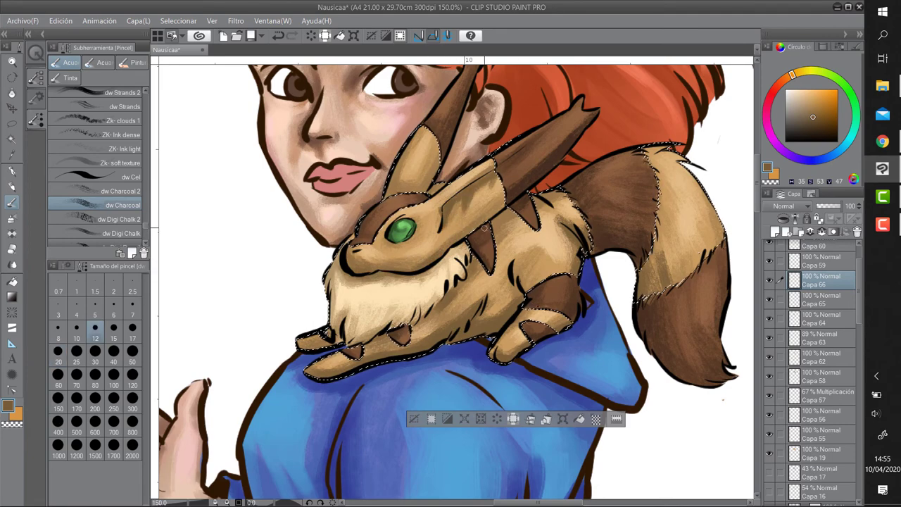
key(ctrl+d)
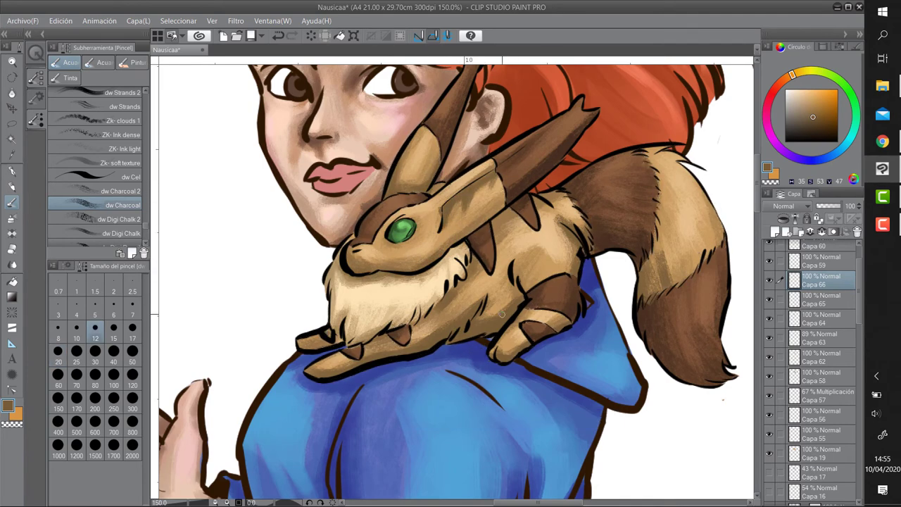
Select the whole animal and paint its ears muted red at size 80 on new layer Capa 67, and deselect
scroll(503, 312, down, 1)
scroll(553, 364, up, 2)
key(ctrl+z)
scroll(553, 363, up, 1)
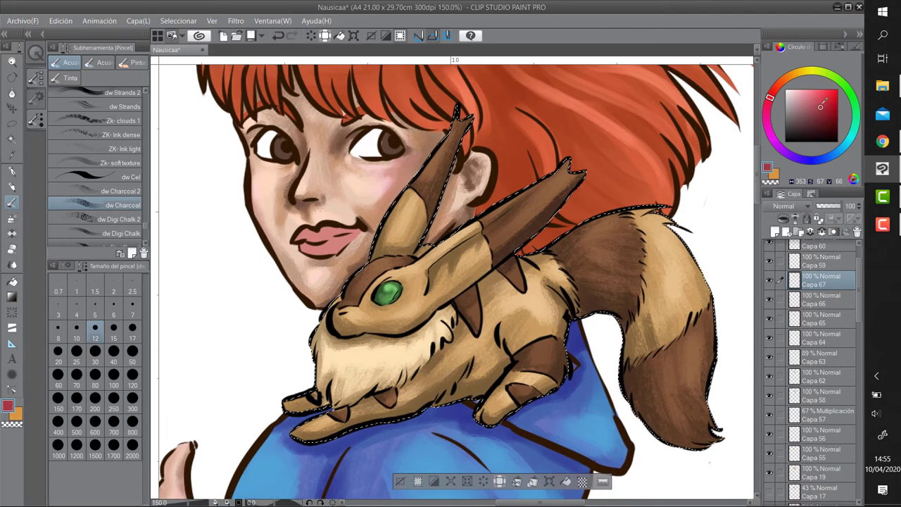
click(95, 385)
drag(458, 126, 563, 176)
scroll(99, 169, up, 2)
key(ctrl+d)
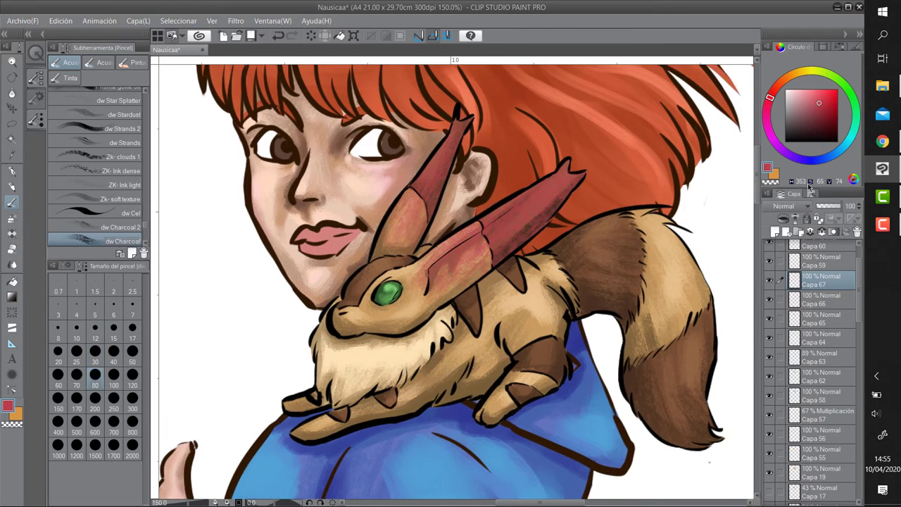
Compare the Multiplicación, Mezcla dura and Tono blending modes on Capa 67, and set it to Color at 72% opacity
click(785, 206)
click(784, 218)
click(785, 205)
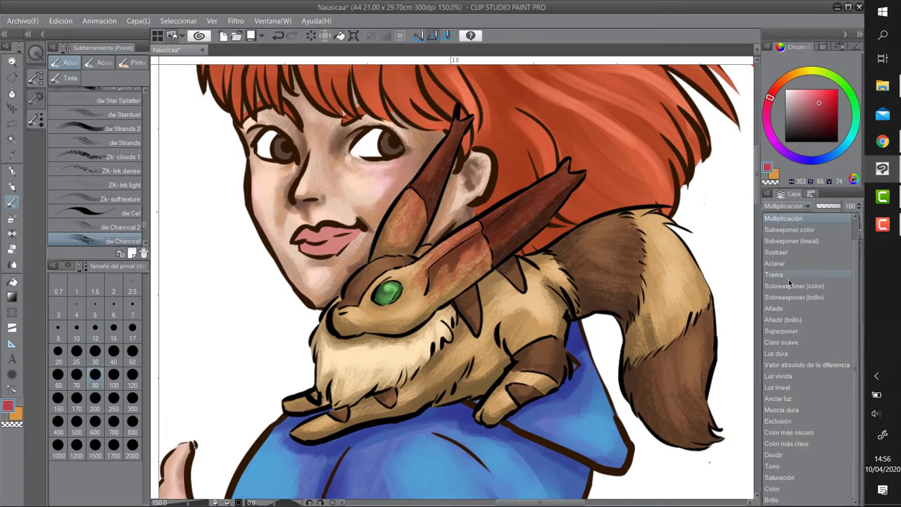
click(782, 410)
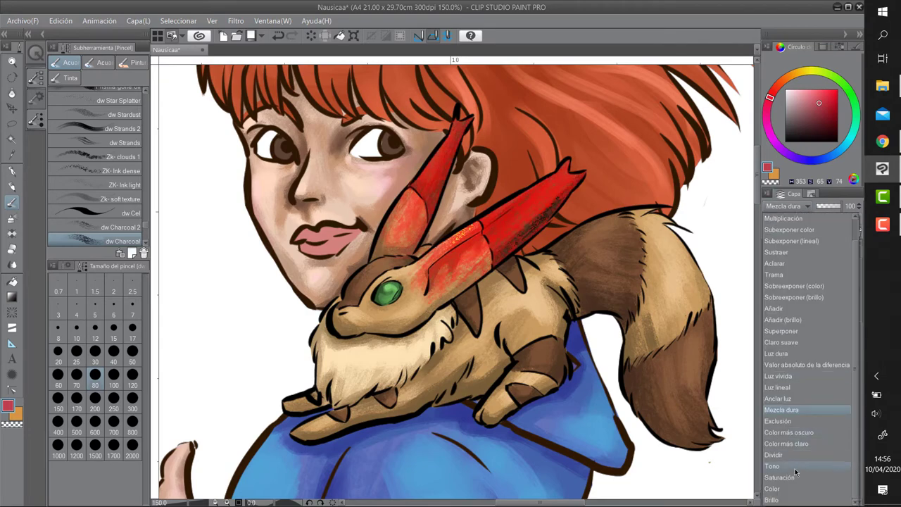
click(794, 467)
click(785, 205)
click(778, 488)
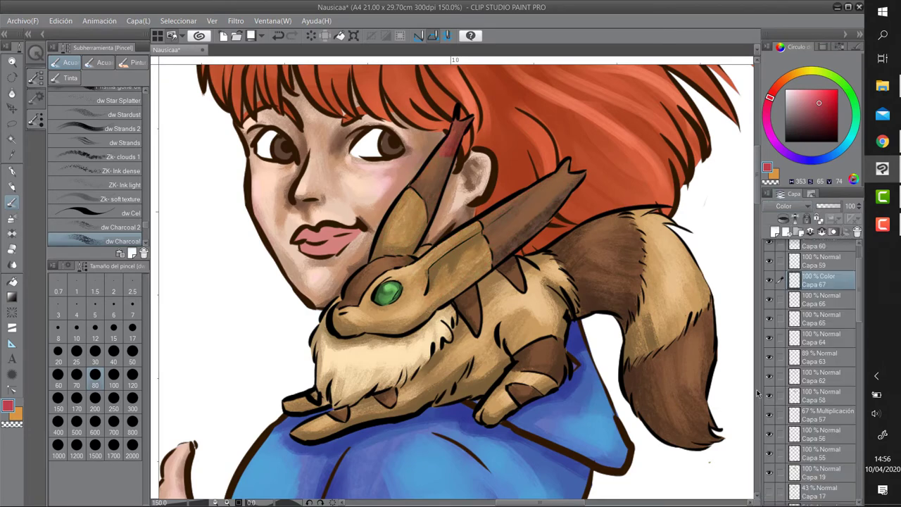
drag(842, 205, 834, 205)
Select the lavender fasteners on the leg and shoe, shade them on new layer Capa 68, and add pale blue highlight layer Capa 69 in Carpeta 10
scroll(573, 446, down, 3)
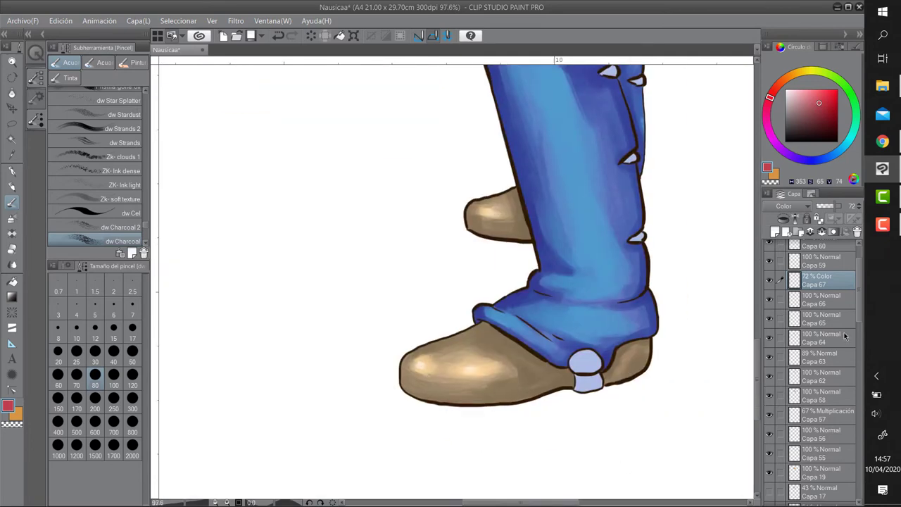
scroll(845, 337, down, 10)
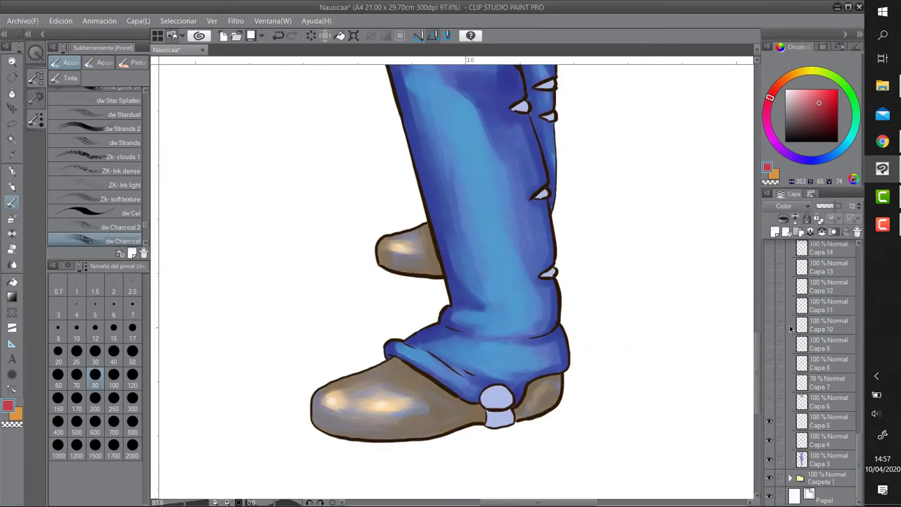
scroll(810, 352, up, 10)
ctrl+click(794, 268)
click(775, 233)
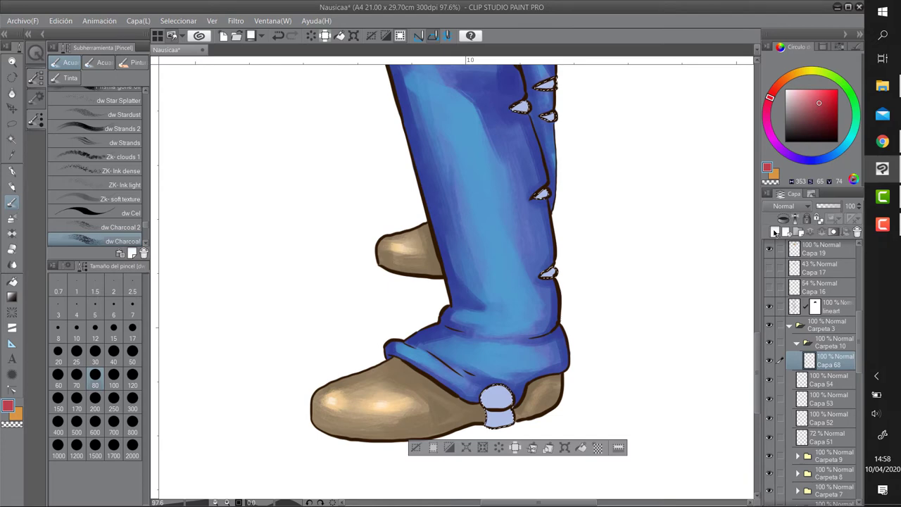
drag(585, 294, 583, 328)
alt+click(495, 304)
alt+click(573, 132)
key(ctrl+shift+n)
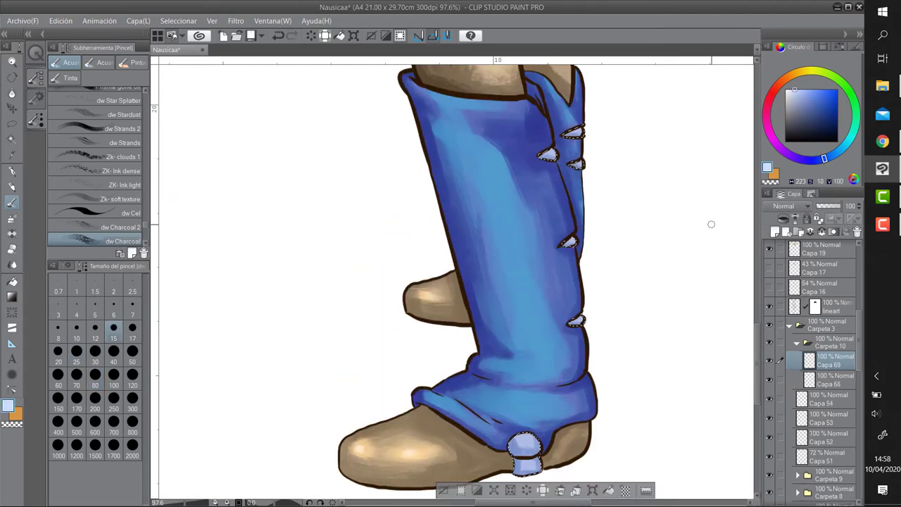
Select the whites of the woman's eyes and shade their upper edges in grey at size 40 on new layer Capa 70
scroll(599, 477, down, 2)
drag(493, 176, 493, 422)
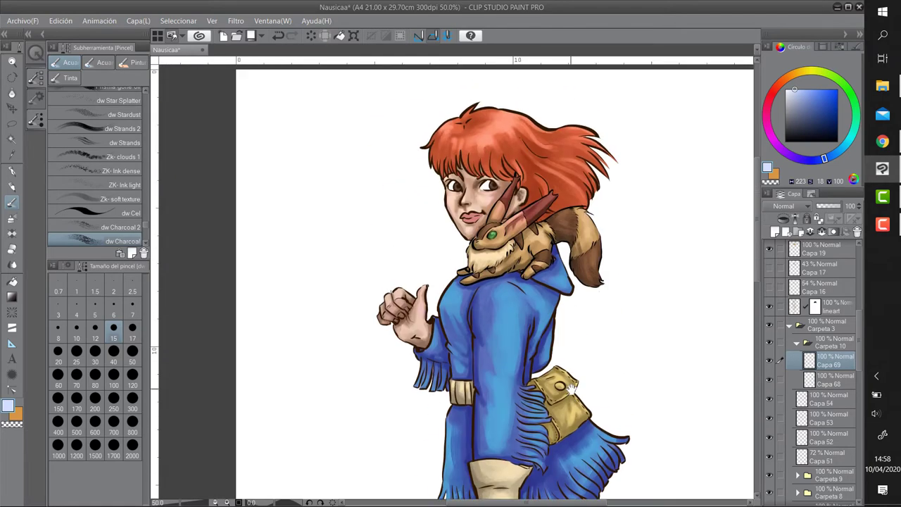
scroll(458, 211, up, 2)
scroll(796, 329, down, 1)
click(795, 330)
scroll(809, 295, up, 2)
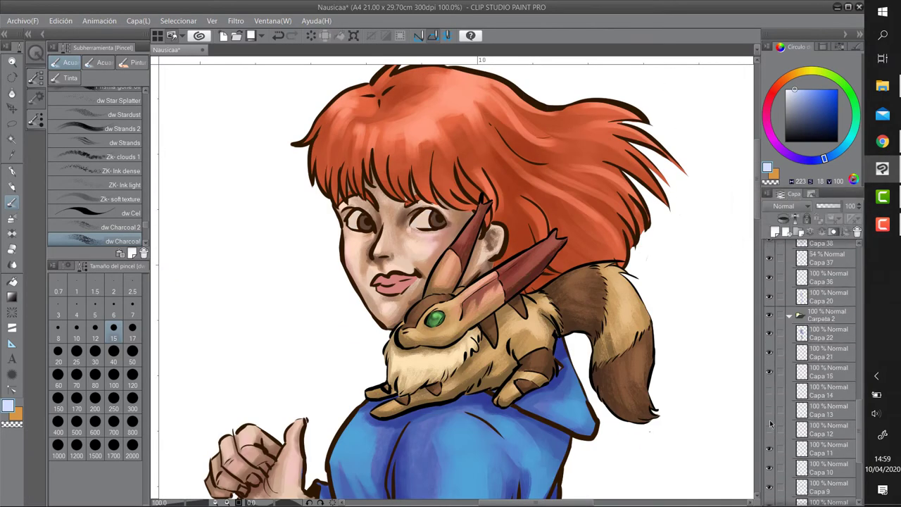
key(ctrl+a)
scroll(395, 282, up, 5)
drag(422, 247, 422, 468)
key(ctrl+shift+n)
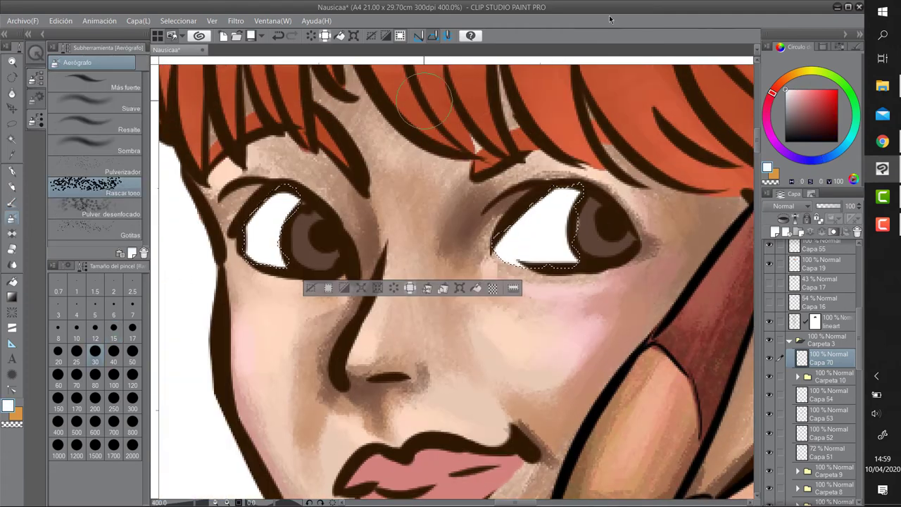
drag(493, 254, 577, 190)
drag(247, 232, 296, 190)
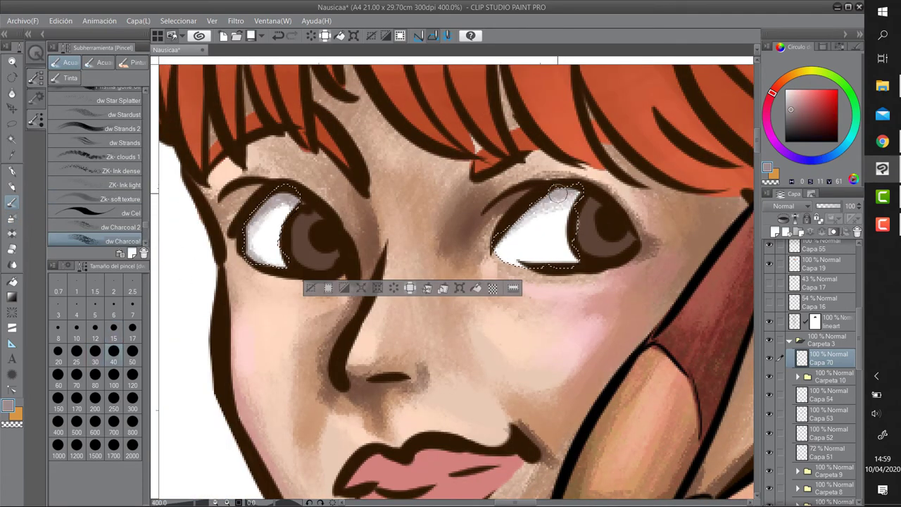
Select both irises, paint lighter brown tones in them at sizes 40 and 20 on new layer Capa 71, and deselect
key(o)
click(11, 202)
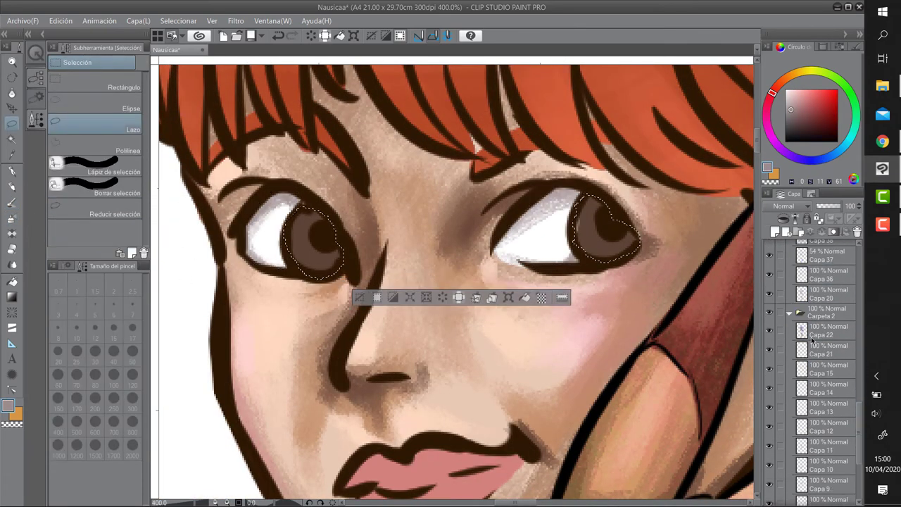
key(ctrl+shift+n)
alt+click(593, 223)
drag(593, 222, 583, 211)
drag(303, 246, 297, 231)
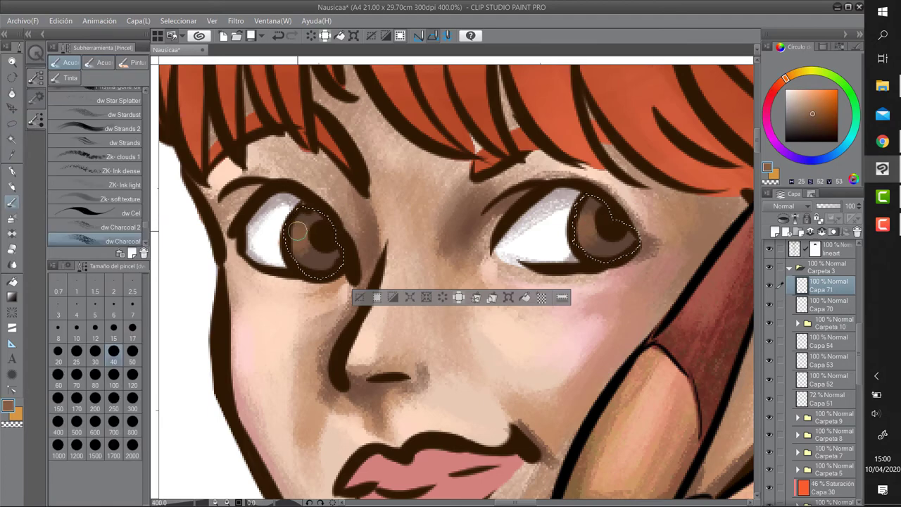
drag(591, 225, 583, 213)
drag(310, 224, 296, 232)
drag(589, 229, 581, 215)
drag(305, 242, 294, 233)
key(ctrl+d)
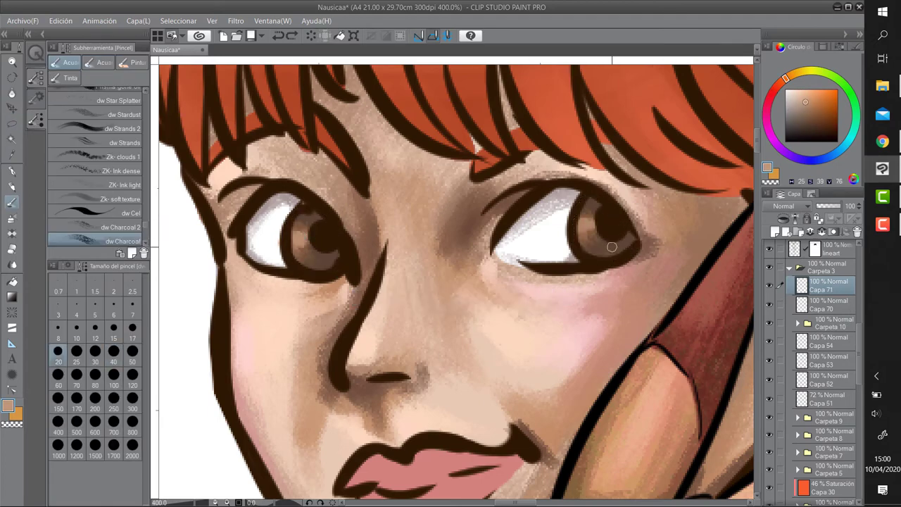
Paint a small white glint in each eye at size 20 on new layer Capa 72
key(ctrl+shift+n)
drag(593, 222, 600, 227)
drag(307, 236, 312, 239)
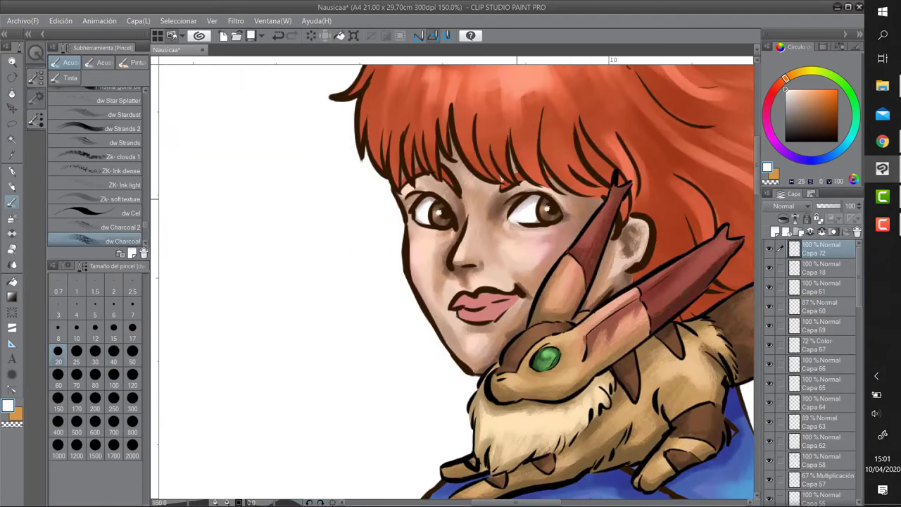
key(ctrl+minus)
Select the lips and shade their edges in deeper red at size 60 on new layer Capa 73
scroll(817, 310, down, 15)
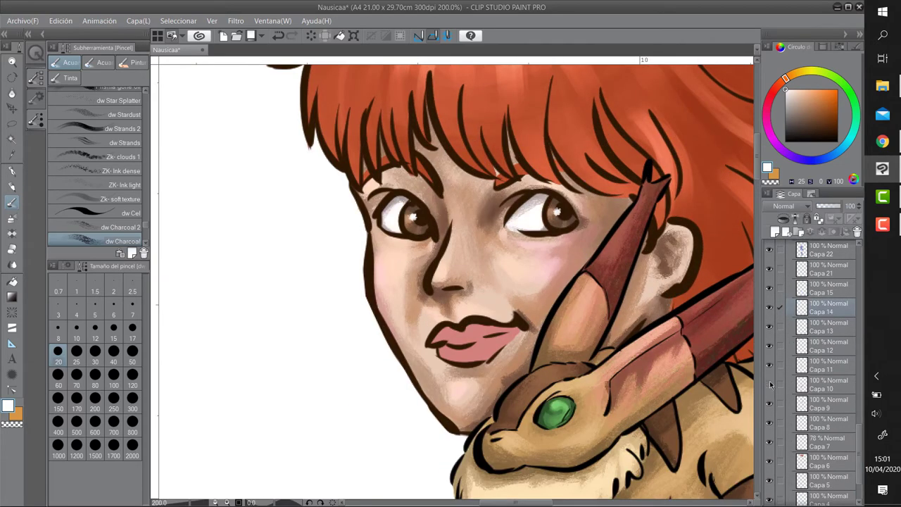
ctrl+click(780, 442)
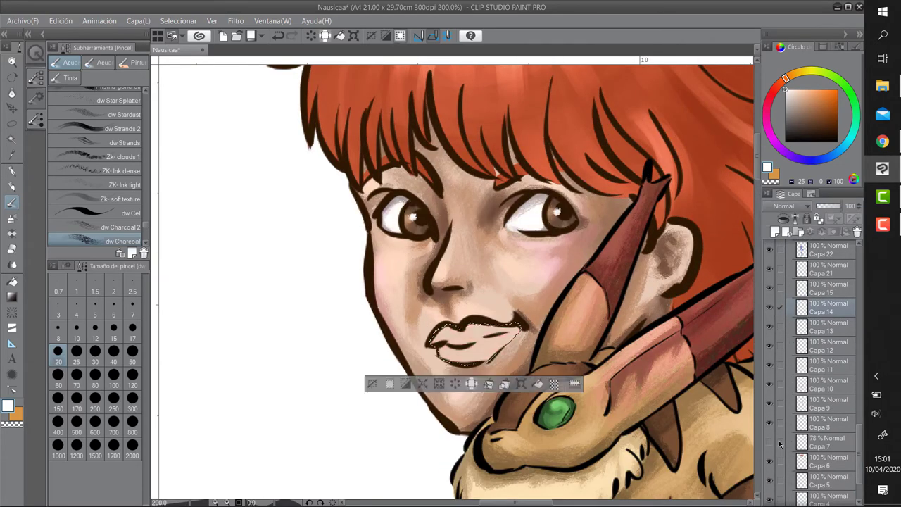
scroll(817, 352, up, 10)
click(828, 339)
scroll(472, 338, up, 4)
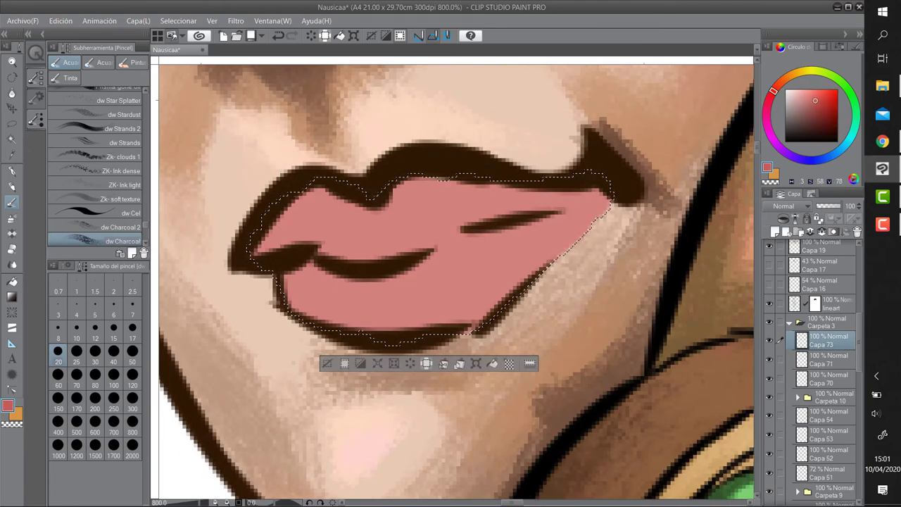
drag(268, 211, 324, 246)
click(58, 374)
drag(338, 296, 493, 324)
Paint light pink highlights on the upper and lower lips at size 60 on new layer Capa 74
key(ctrl+shift+n)
drag(394, 212, 432, 202)
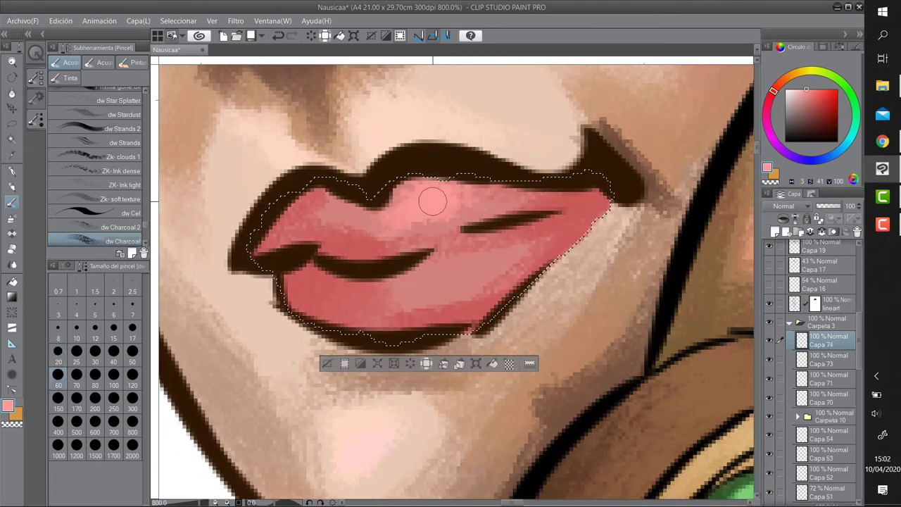
scroll(433, 202, down, 4)
scroll(432, 202, up, 4)
Darken the mouth line and lip contours in dark red at sizes 60 and 30 on new layer Capa 75, and deselect
key(ctrl+shift+n)
alt+click(338, 266)
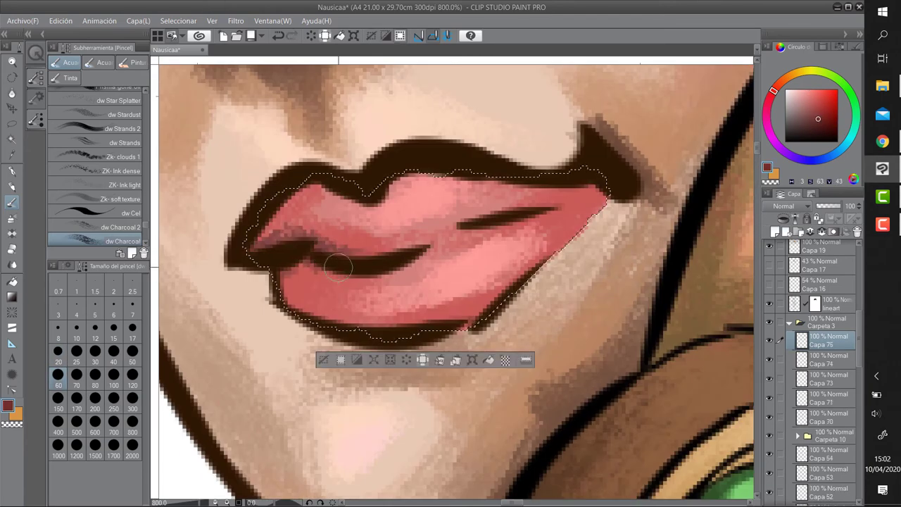
drag(338, 266, 606, 198)
mouse_move(281, 267)
mouse_down()
mouse_move(416, 317)
mouse_move(493, 317)
mouse_up()
scroll(386, 236, down, 5)
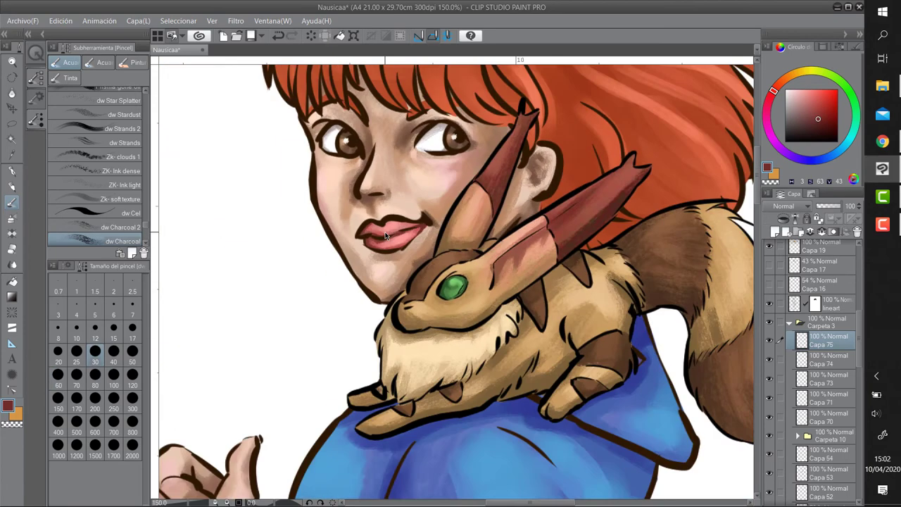
scroll(503, 359, down, 1)
Select the skin, add reddish pink tones to the face, ear and hand at size 30 on new layer Capa 76, and deselect
click(828, 359)
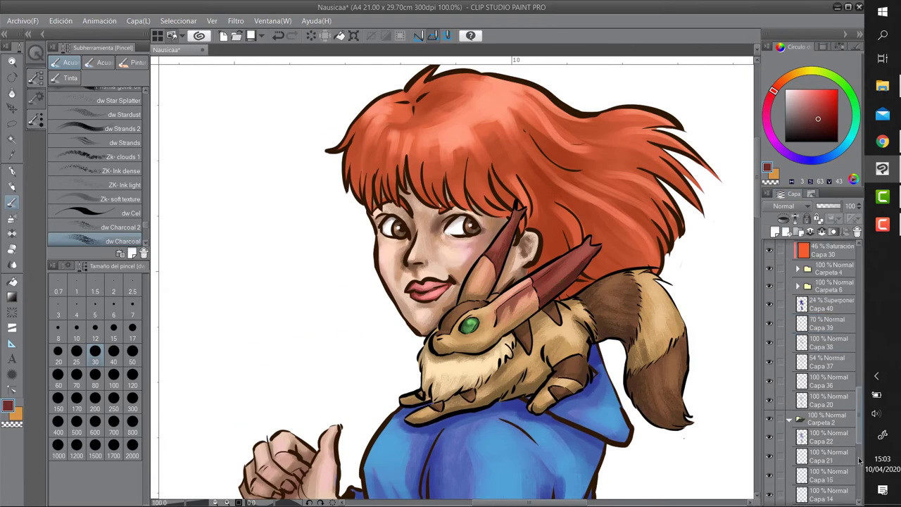
click(778, 232)
scroll(857, 273, down, 5)
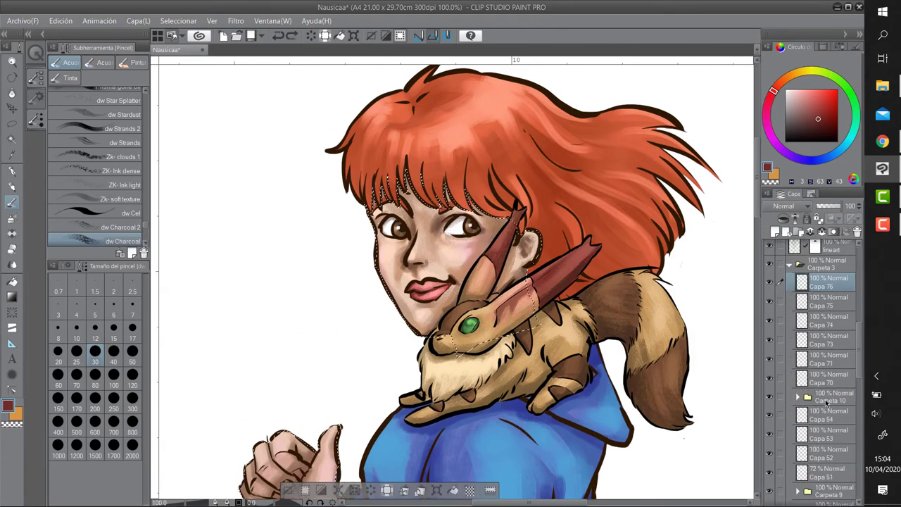
drag(451, 233, 461, 245)
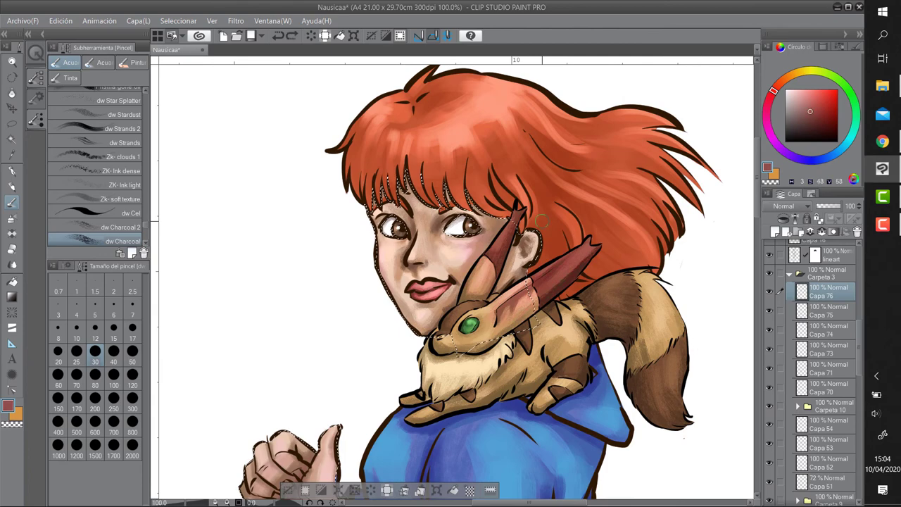
drag(394, 243, 402, 255)
drag(465, 243, 480, 252)
drag(403, 238, 392, 248)
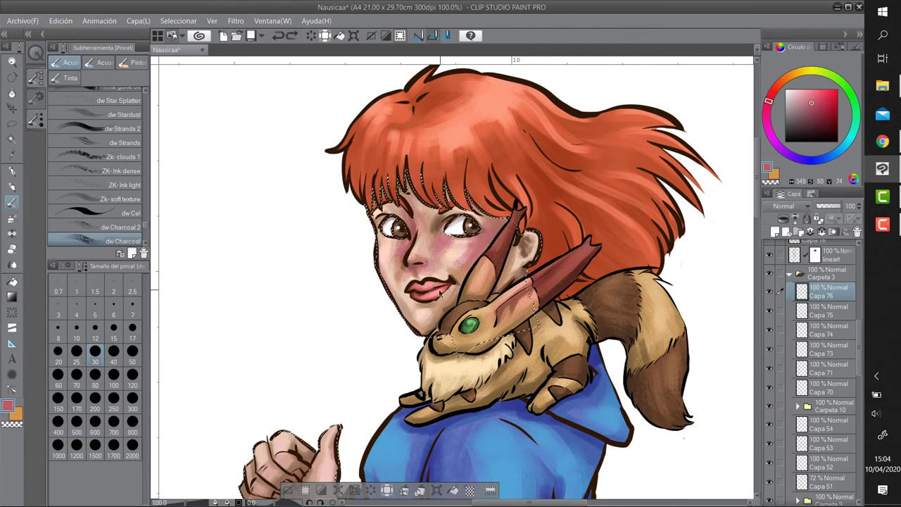
scroll(809, 373, up, 5)
scroll(455, 282, down, 5)
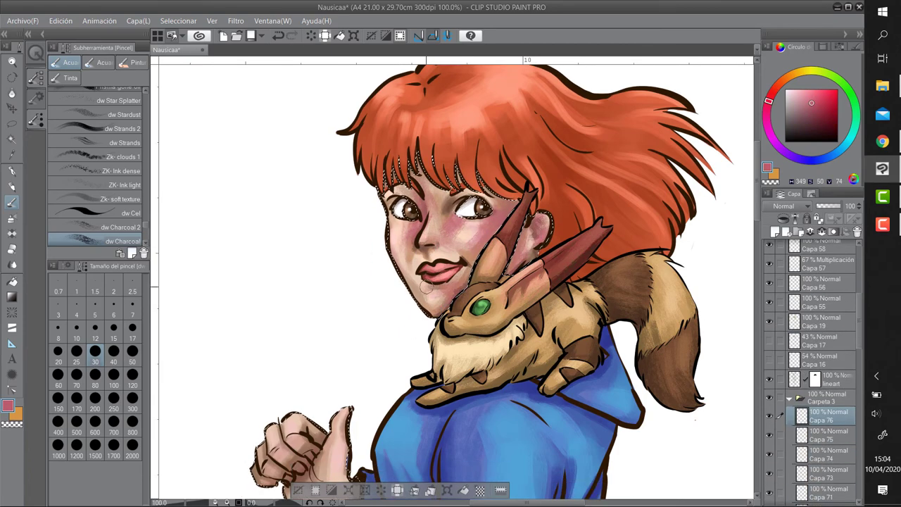
key(ctrl+d)
key(ctrl+minus)
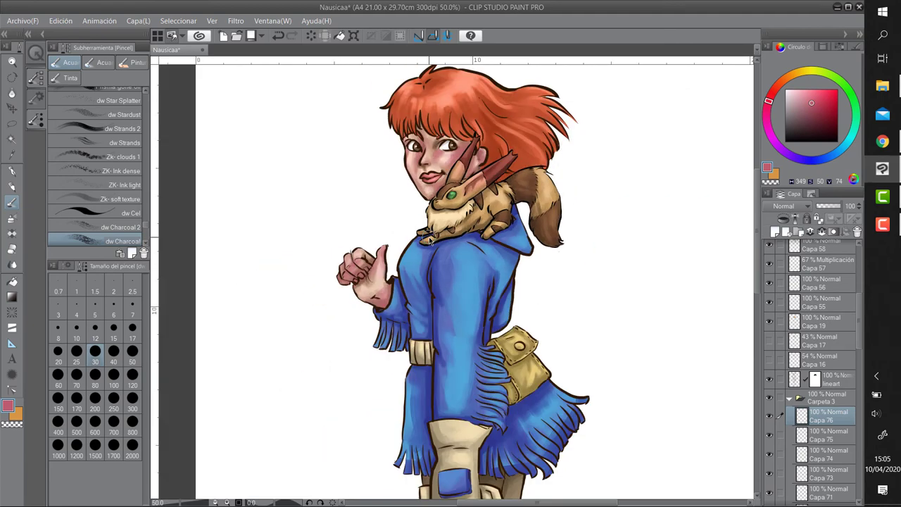
Try the Superponer, Aclarar and Sobreexponer blending modes on the reddish skin-tone layer Capa 76
click(787, 205)
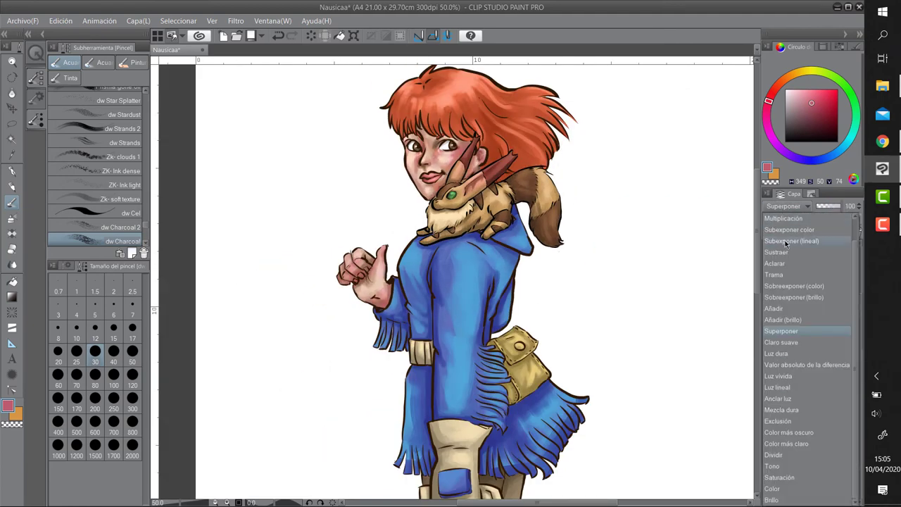
scroll(857, 285, up, 3)
click(826, 245)
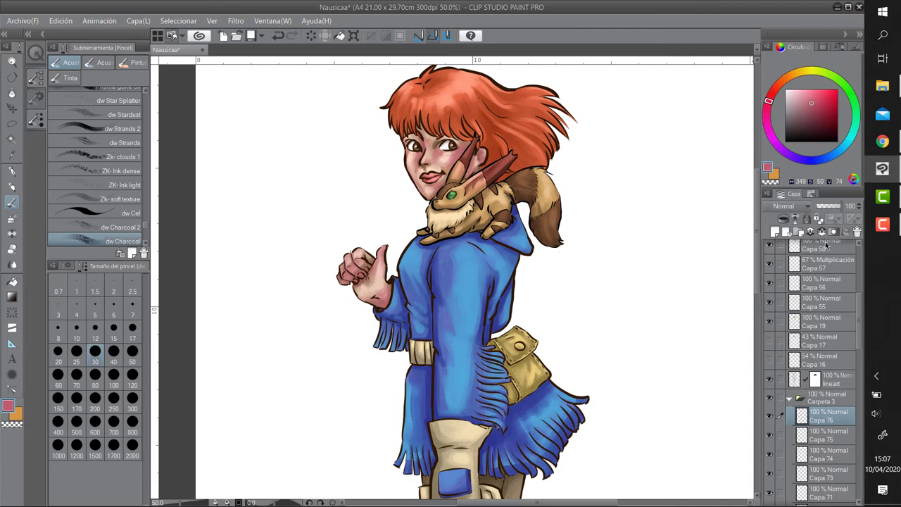
scroll(394, 190, up, 2)
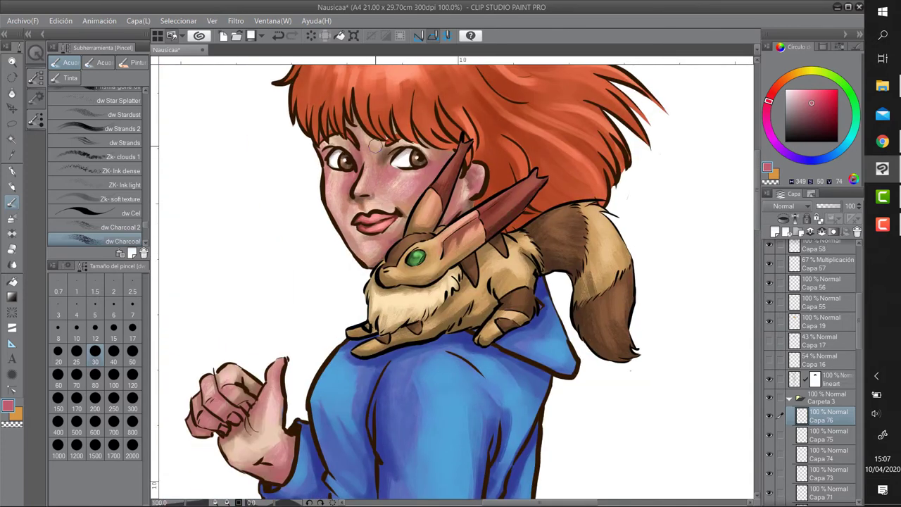
click(788, 206)
click(774, 328)
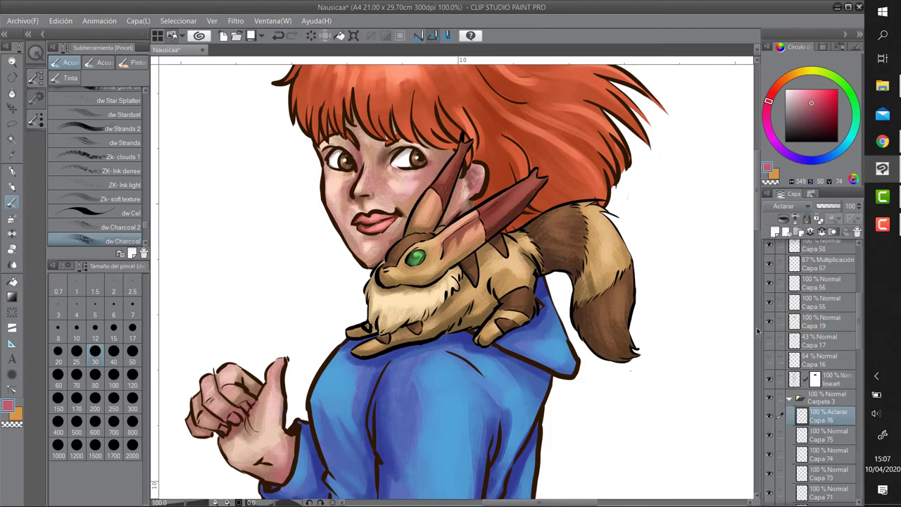
click(788, 205)
click(795, 301)
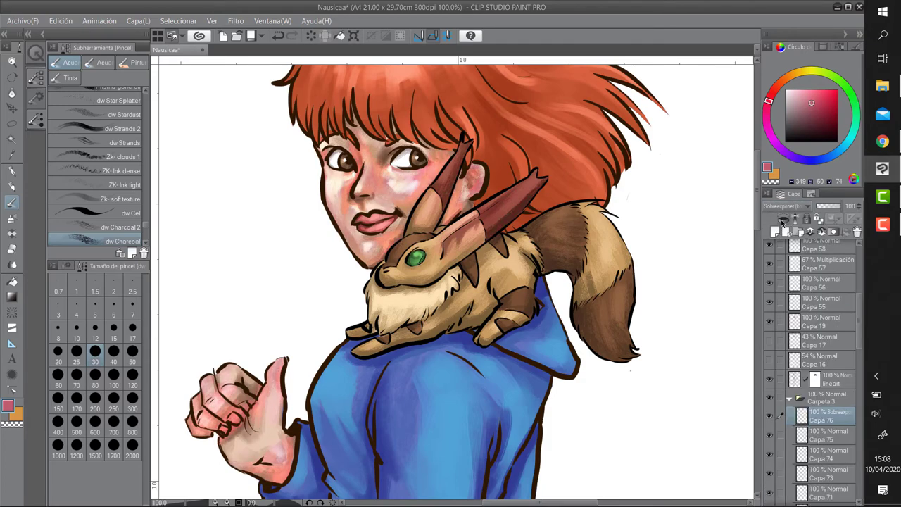
click(789, 205)
click(796, 331)
Set the skin-tone layer Capa 76 to Luz dura blending at 57% opacity
click(788, 206)
click(795, 352)
drag(842, 206, 833, 205)
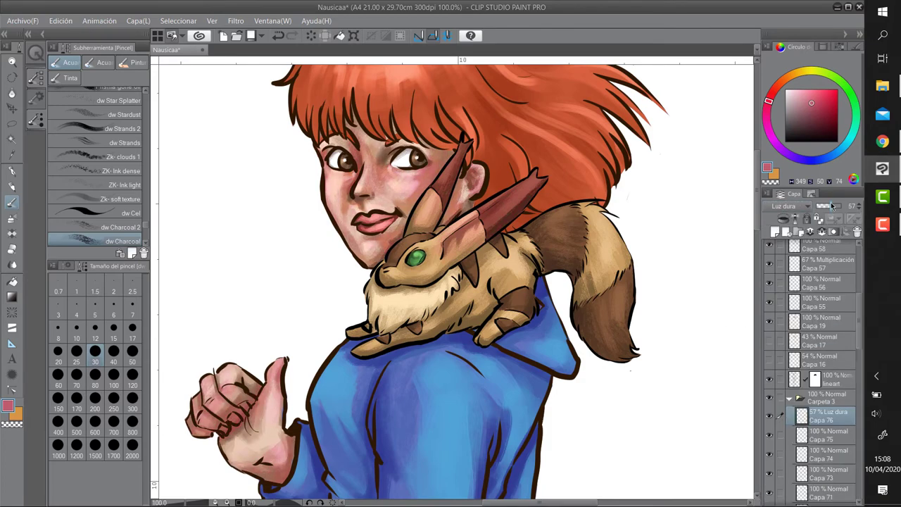
Create a new layer beneath the character folders and cover it with diagonal pink charcoal strokes at size 100
key(ctrl+minus)
key(ctrl+minus)
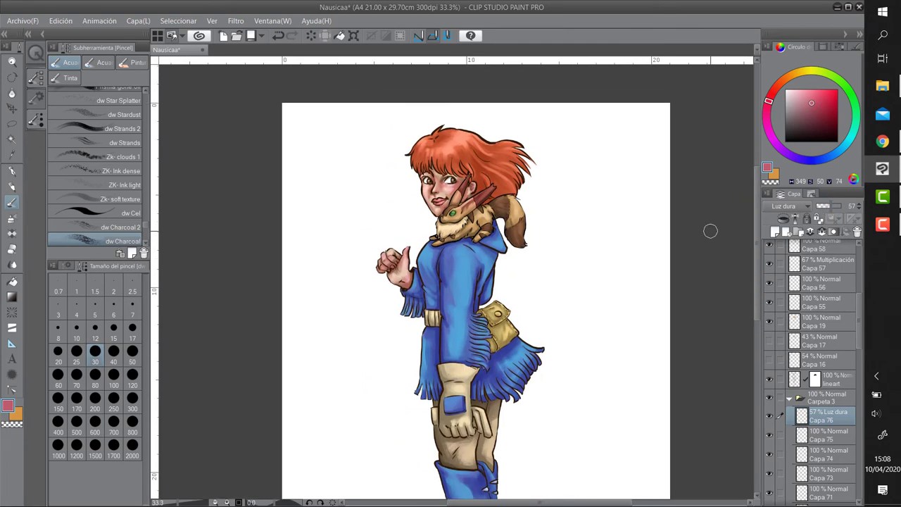
key(ctrl+minus)
click(775, 231)
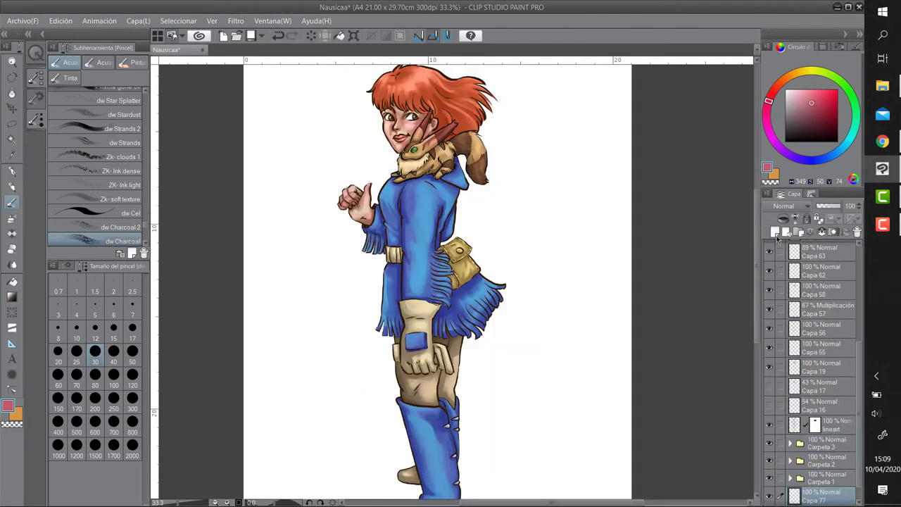
click(113, 374)
drag(313, 433, 373, 412)
drag(316, 394, 584, 141)
Paint a brown ground and blend brown, orange and pink charcoal strokes across the whole background
click(811, 120)
drag(310, 457, 584, 338)
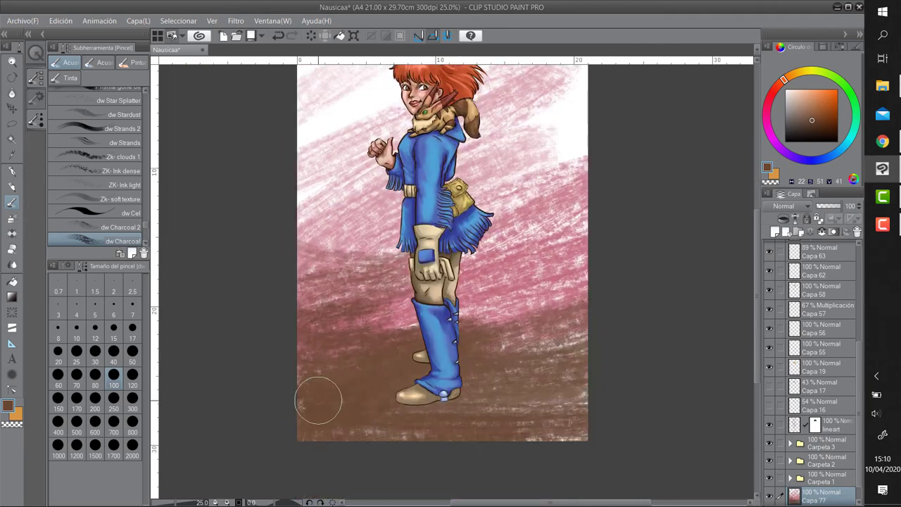
mouse_move(318, 402)
mouse_down()
mouse_move(633, 479)
mouse_move(317, 140)
mouse_up()
drag(310, 493, 598, 211)
drag(324, 119, 563, 155)
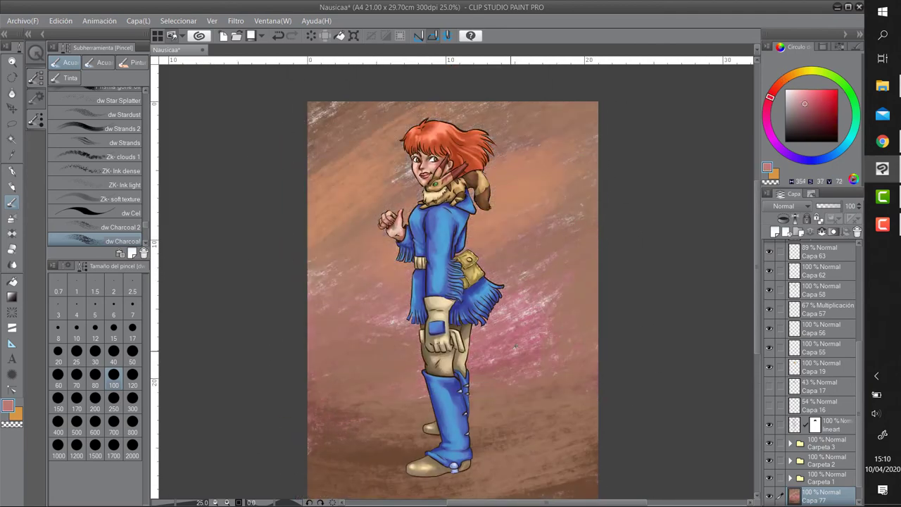
drag(521, 348, 563, 296)
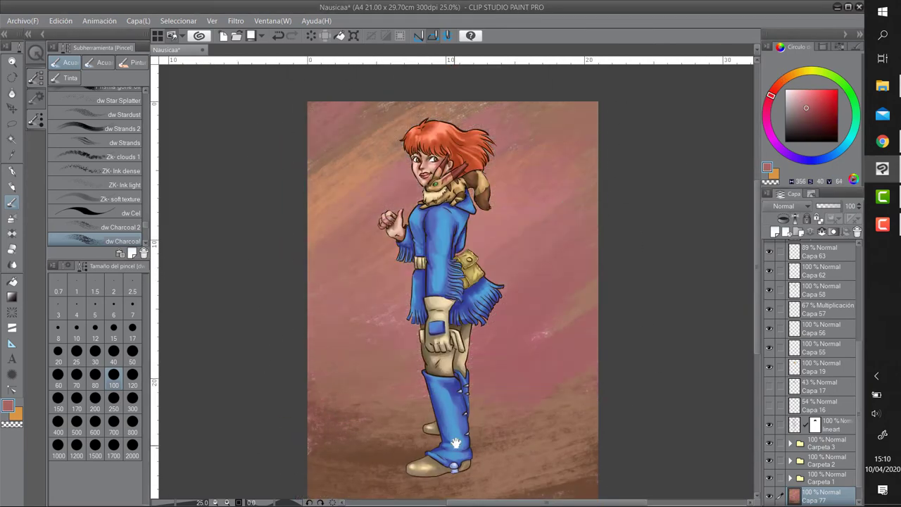
Select a horizontal ellipse beside the character's legs and paint it blue with lighter blue highlights on a new layer
key(m)
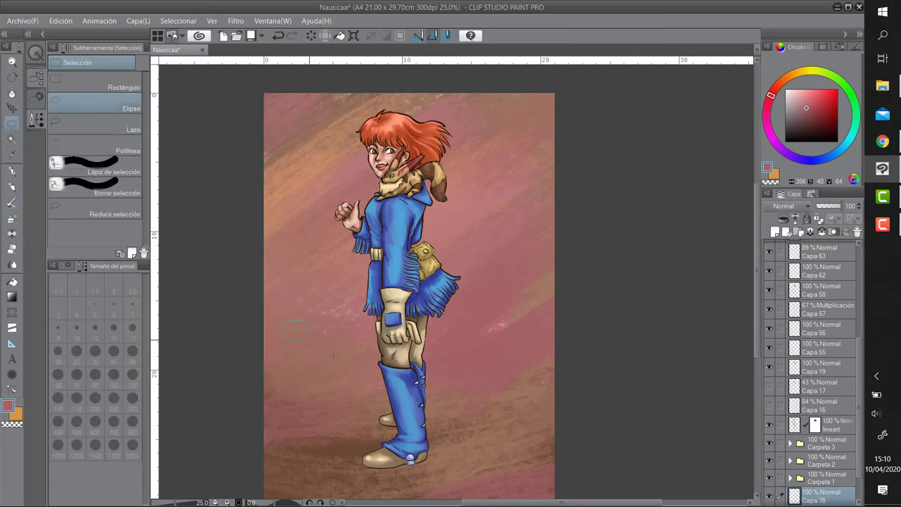
drag(282, 320, 363, 363)
key(Return)
key(b)
drag(296, 338, 352, 342)
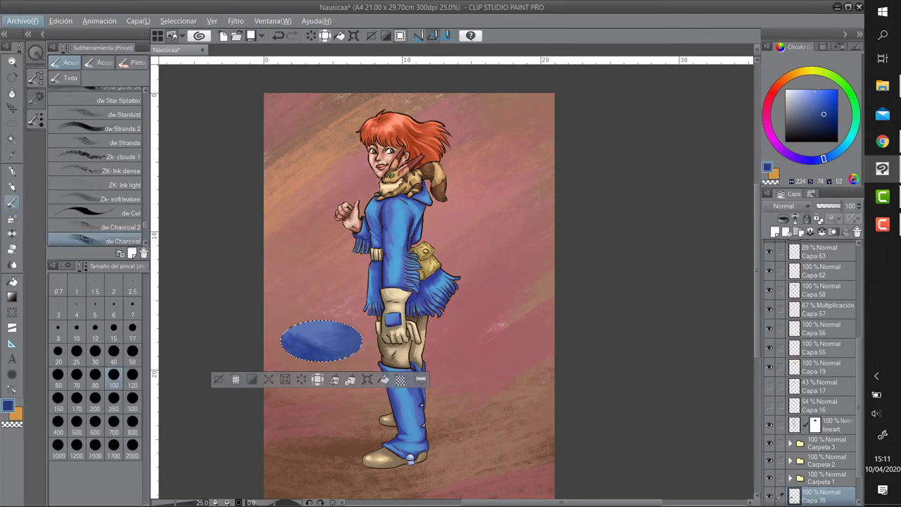
Soften the blue ellipse with a Gaussian blur
right_click(817, 495)
mouse_move(815, 367)
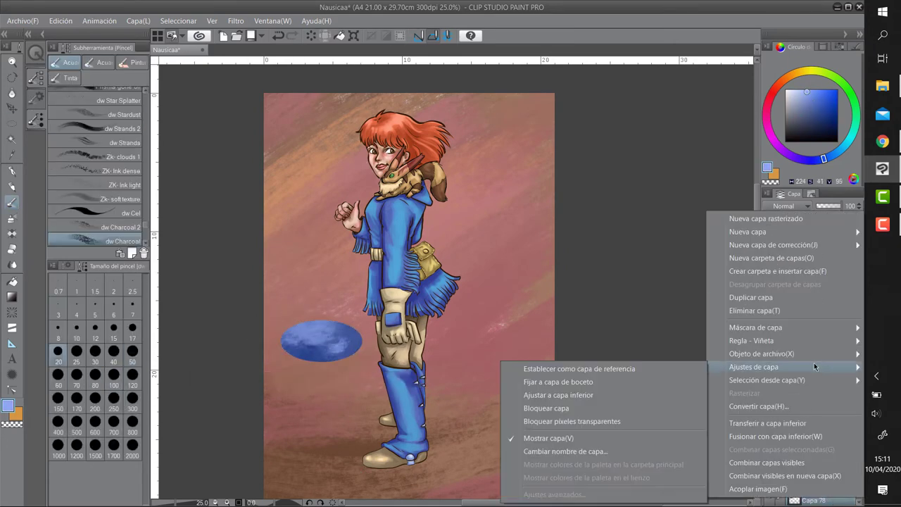
click(236, 20)
mouse_move(267, 50)
click(366, 77)
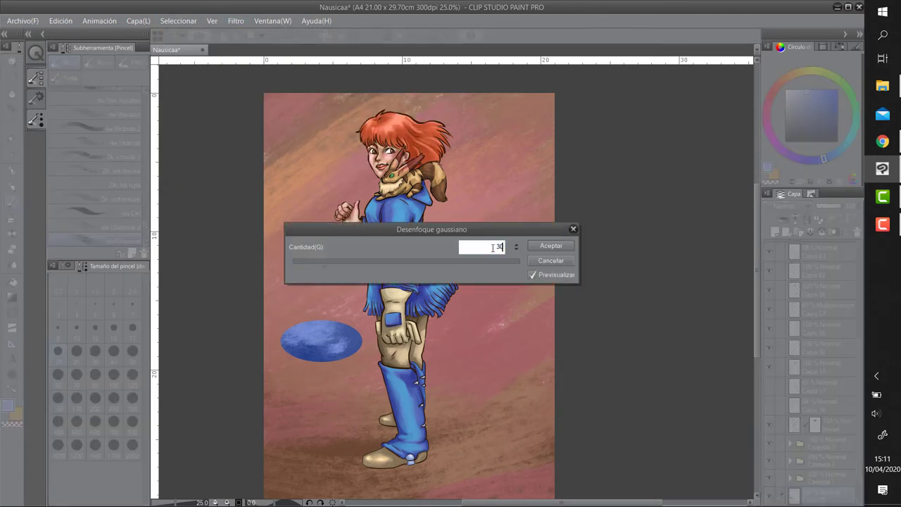
text(30)
click(394, 262)
click(550, 246)
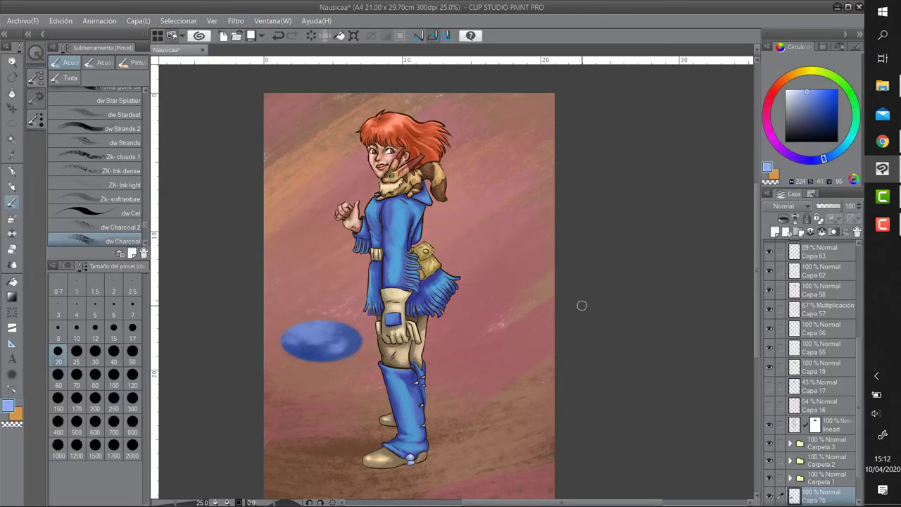
Copy the blurred ellipse into staggered rows behind the character, shrink the set and duplicate it to fill the upper background
key(k)
drag(320, 278, 503, 155)
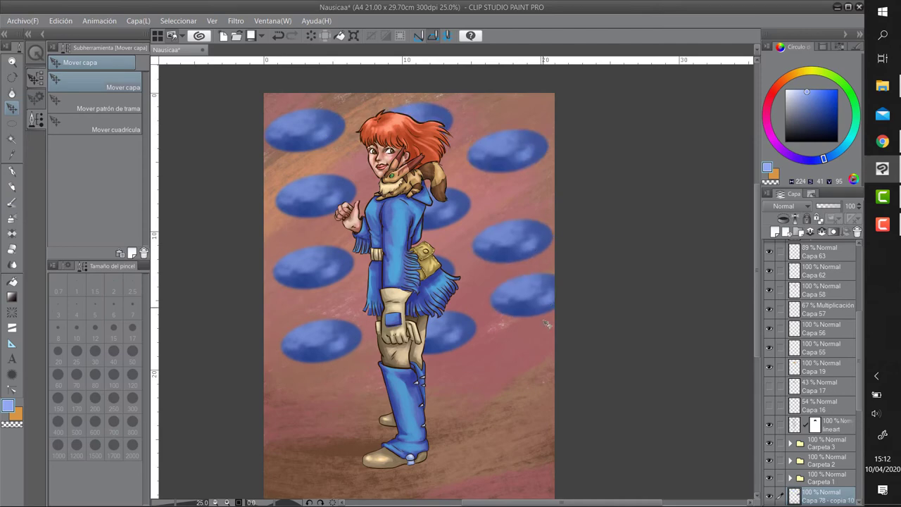
shift+click(820, 458)
key(ctrl+t)
drag(493, 393, 450, 366)
drag(450, 320, 391, 320)
key(Return)
drag(502, 324, 479, 387)
key(Return)
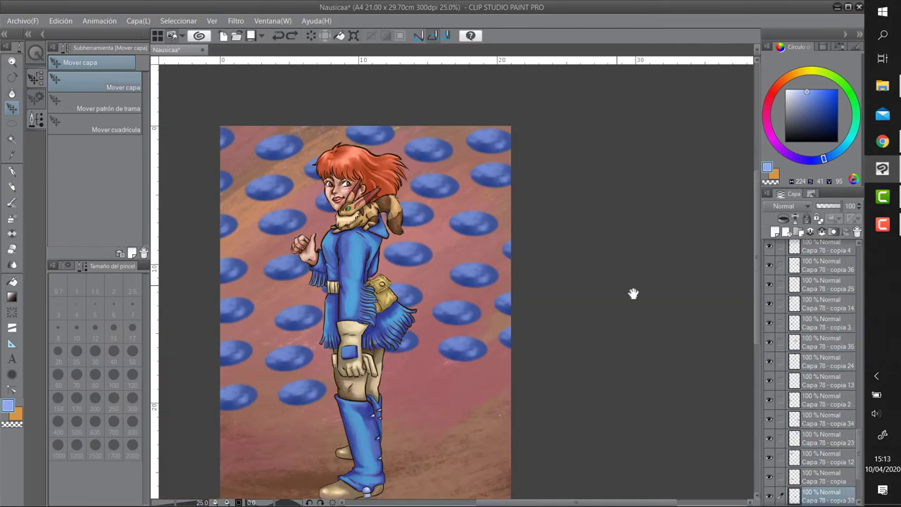
Group all the blue ellipse layers into one folder below the character folders
scroll(817, 366, down, 5)
click(813, 340)
click(839, 395)
scroll(850, 308, up, 10)
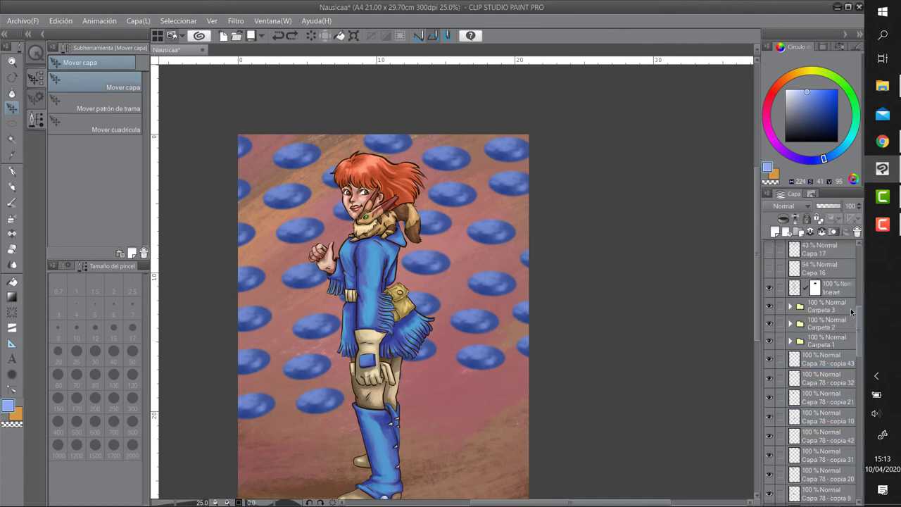
click(228, 21)
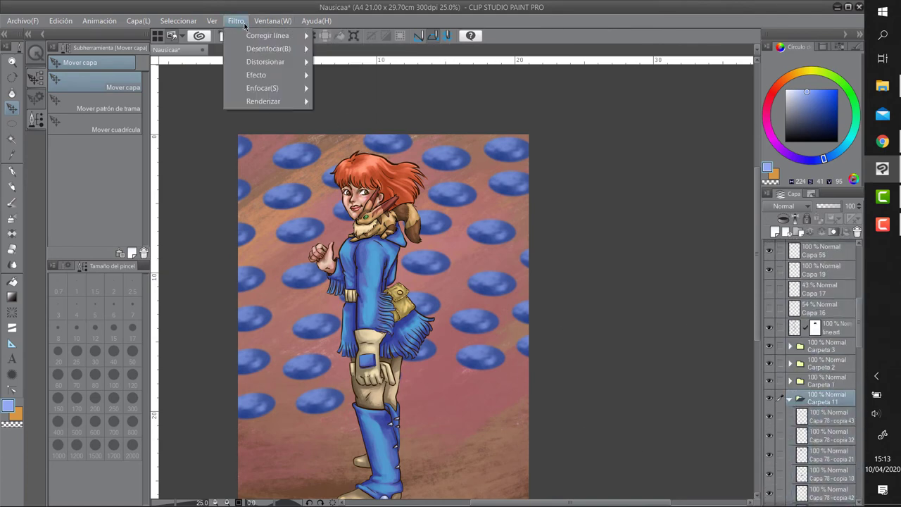
key(Escape)
Paint translucent brown charcoal strokes at size 50 over the ellipses and background on a new layer above the ellipse folder
key(shift+alt+e)
key(b)
alt+click(284, 437)
key(bracketright)
key(bracketright)
key(bracketright)
key(bracketright)
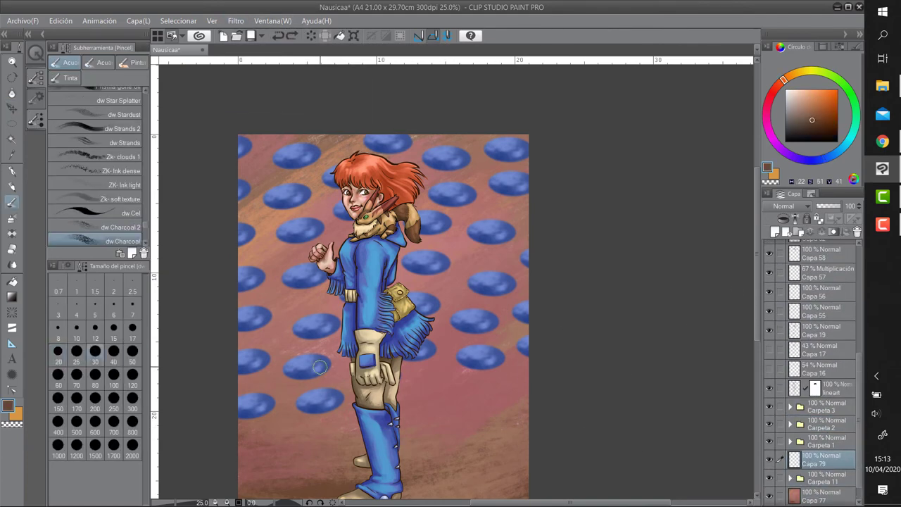
mouse_move(243, 440)
mouse_down()
mouse_move(525, 373)
mouse_move(451, 226)
mouse_move(259, 129)
mouse_move(295, 303)
mouse_move(328, 326)
mouse_move(465, 292)
mouse_move(497, 328)
mouse_up()
scroll(497, 328, down, 3)
scroll(497, 328, up, 3)
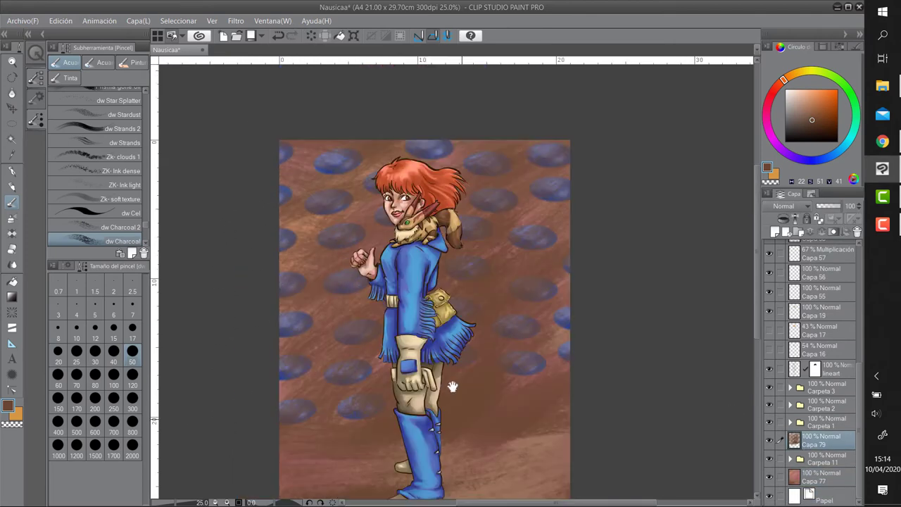
Try the Color blending mode on the brown overlay layer Capa 79
click(787, 206)
click(779, 478)
click(787, 206)
scroll(781, 245, up, 2)
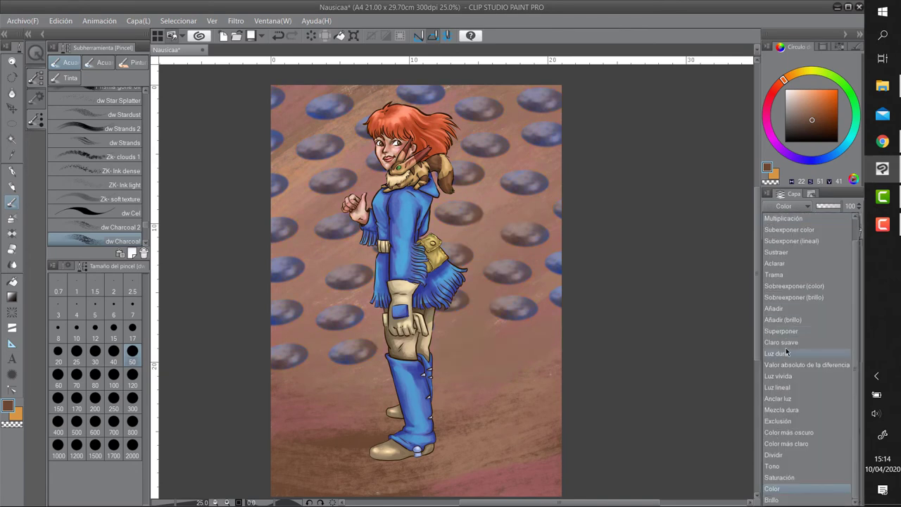
click(775, 218)
Paint dark brown shadows over the background on a new layer, and set Capa 79 to Superponer at 43% opacity
mouse_move(551, 352)
mouse_down()
mouse_move(366, 426)
mouse_move(380, 394)
mouse_move(309, 232)
mouse_move(401, 264)
mouse_move(359, 253)
mouse_move(291, 401)
mouse_move(561, 375)
mouse_move(324, 338)
mouse_move(573, 115)
mouse_move(450, 211)
mouse_up()
click(770, 460)
click(769, 460)
click(823, 459)
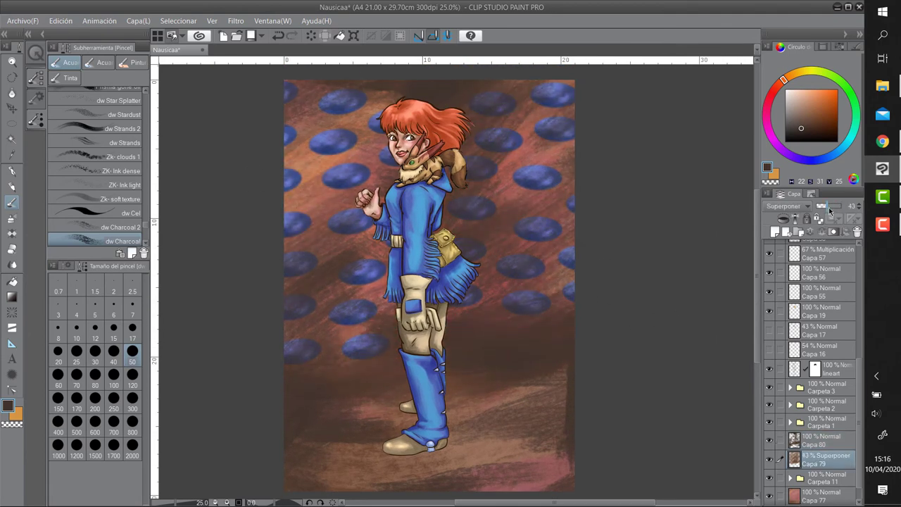
drag(840, 205, 825, 205)
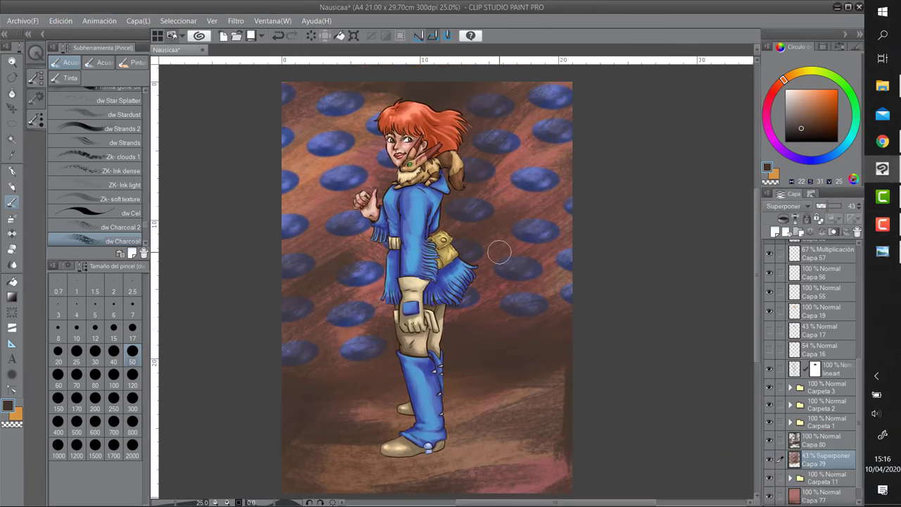
Paint dark and reddish brown branches between the ovals to the character's right at size 17 on a new layer
key(ctrl+shift+n)
key(bracketleft)
key(bracketleft)
key(bracketleft)
key(bracketleft)
key(bracketleft)
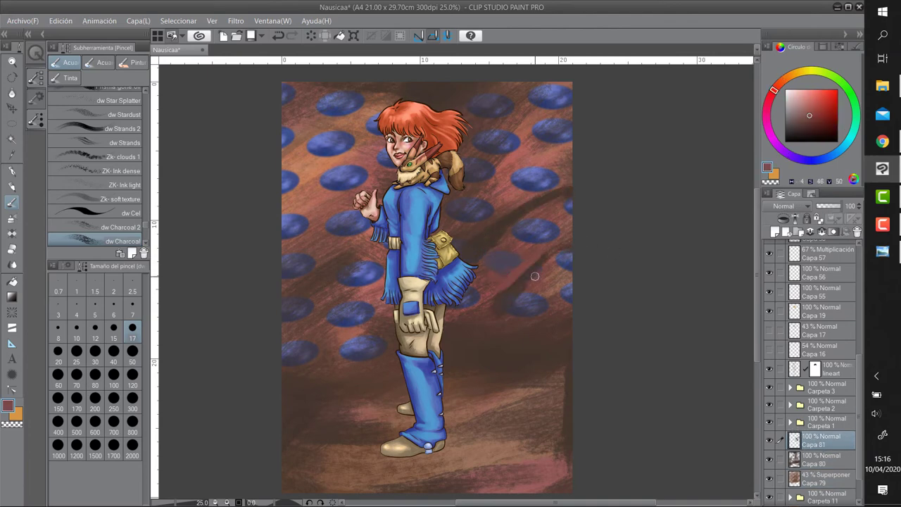
alt+click(499, 269)
alt+click(468, 190)
drag(563, 145, 496, 173)
drag(535, 141, 478, 98)
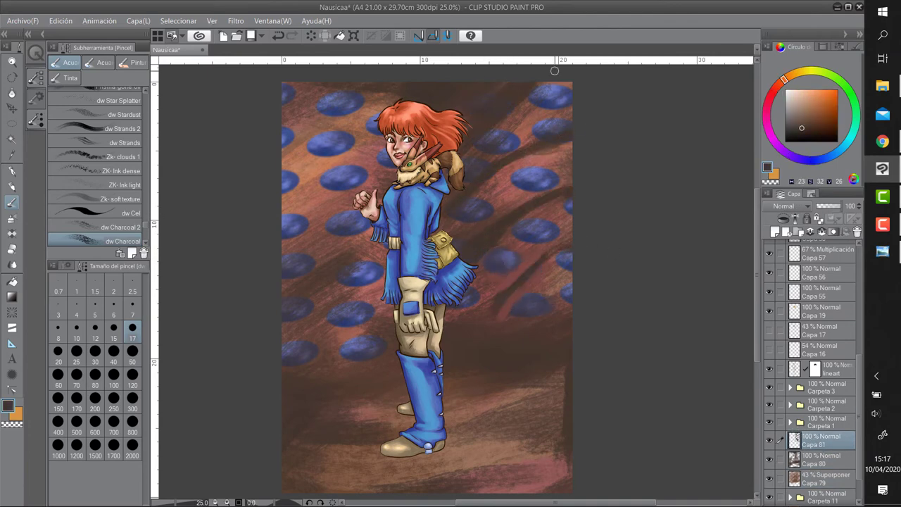
drag(493, 155, 477, 91)
alt+click(511, 186)
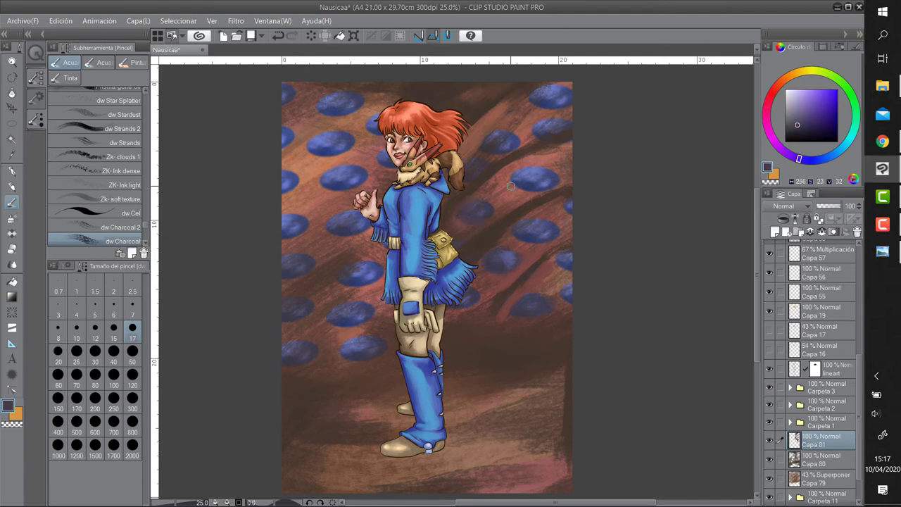
Paint dark brown branches with lighter reddish brown strokes between the ovals to the character's left at size 17
alt+click(362, 291)
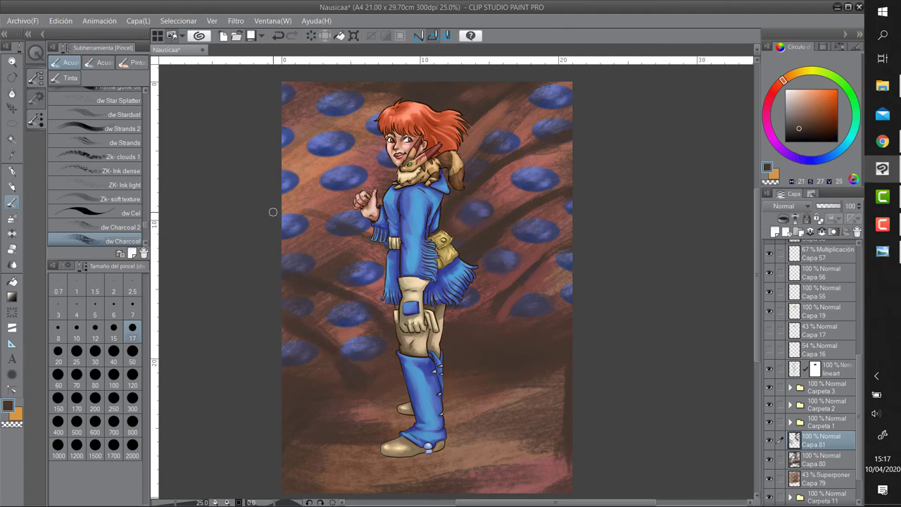
drag(380, 151, 282, 180)
drag(359, 201, 281, 225)
alt+click(310, 144)
drag(281, 141, 349, 155)
drag(282, 204, 370, 242)
drag(281, 267, 366, 296)
drag(369, 370, 286, 321)
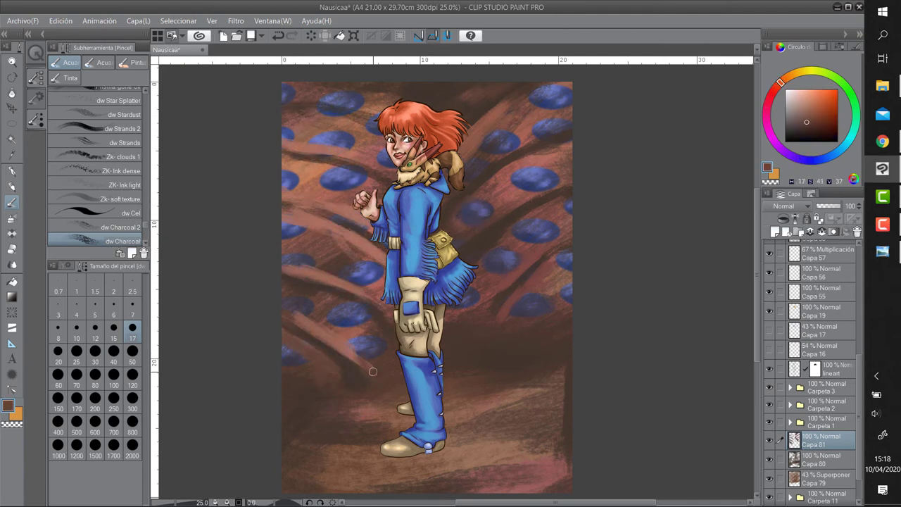
drag(374, 371, 296, 313)
Repaint the blue ovals and the reddish areas around the branches using colours sampled from the background
alt+click(323, 323)
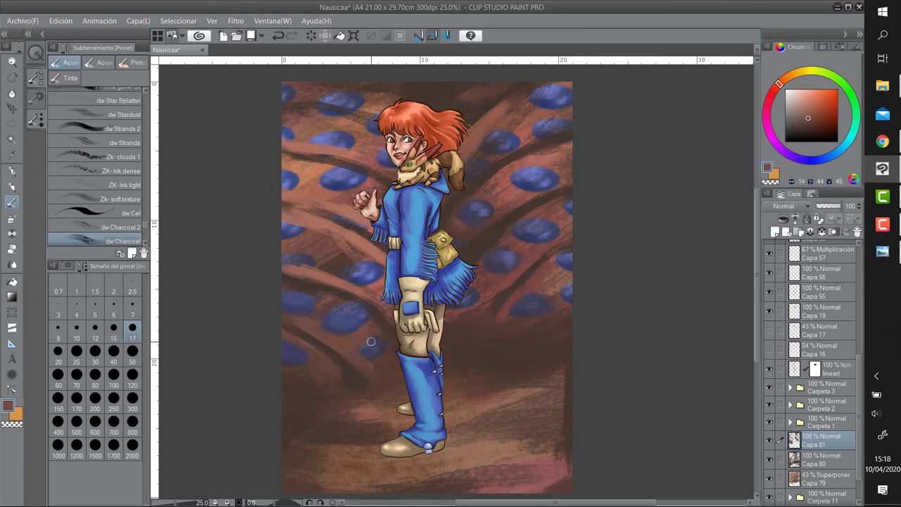
alt+click(305, 293)
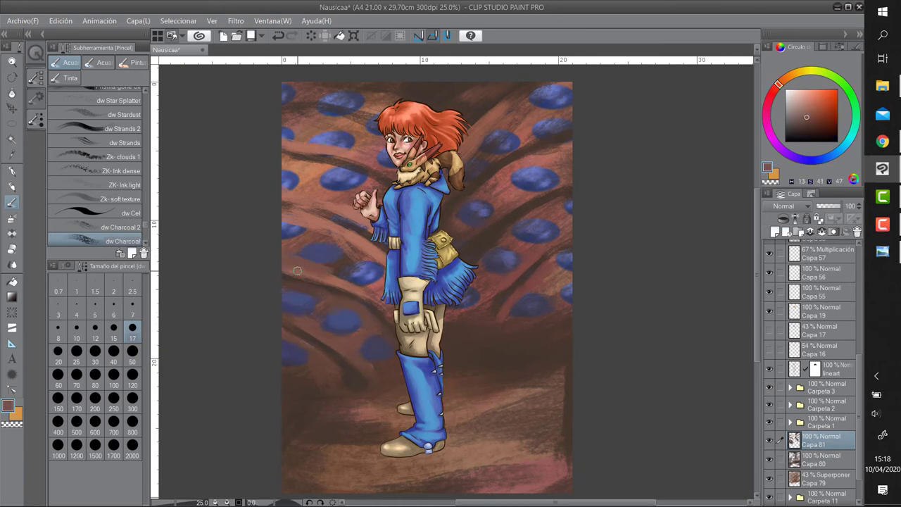
alt+click(342, 274)
alt+click(321, 195)
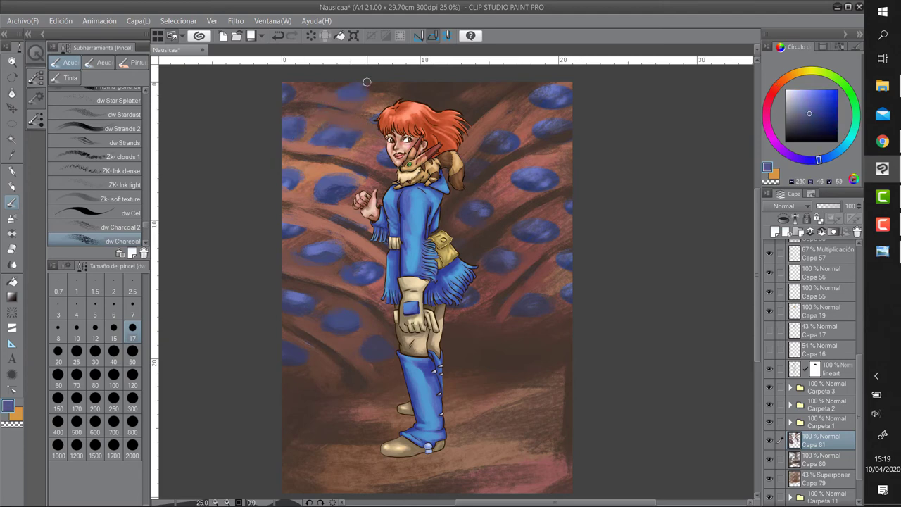
alt+click(558, 143)
alt+click(568, 154)
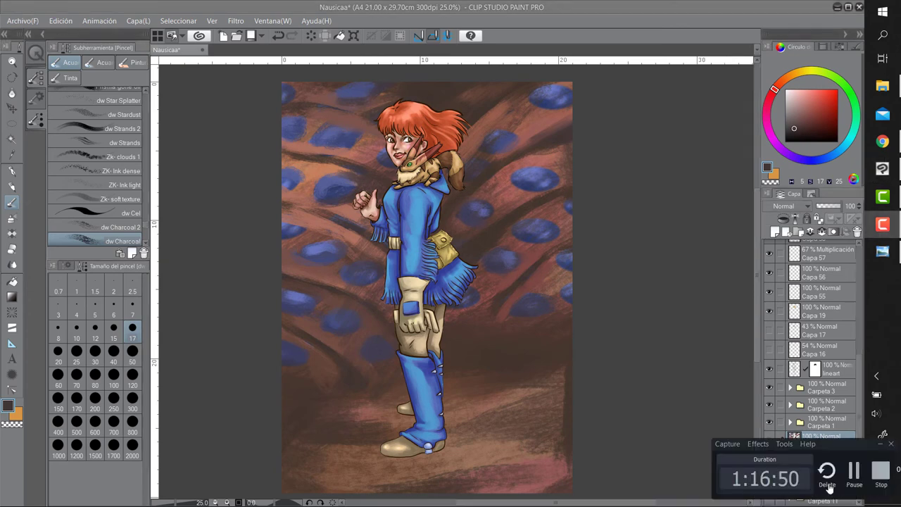
Paint small reddish brown spikes along the background branches at size 12 on a new layer
key(ctrl+shift+n)
alt+click(504, 199)
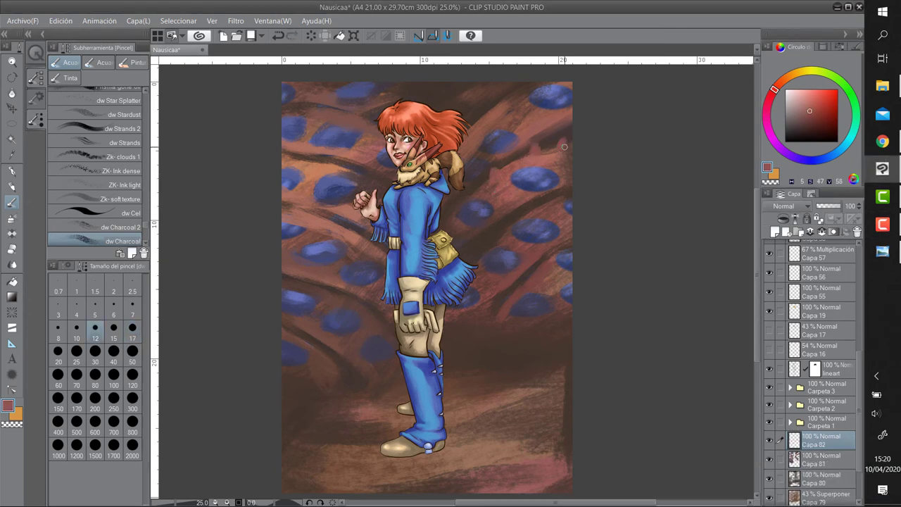
alt+click(342, 224)
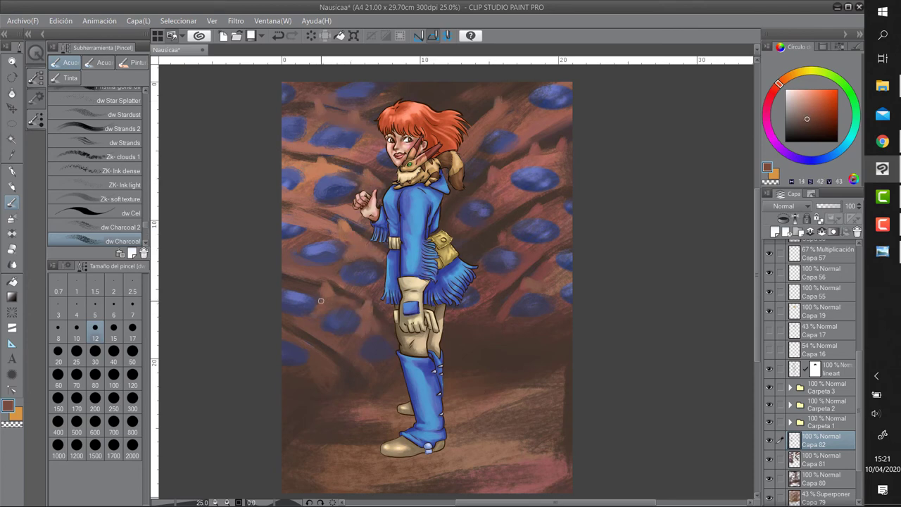
Paint very dark brown shadows along the base of the branches and on the ground at sizes 12 and 25
drag(412, 414, 380, 423)
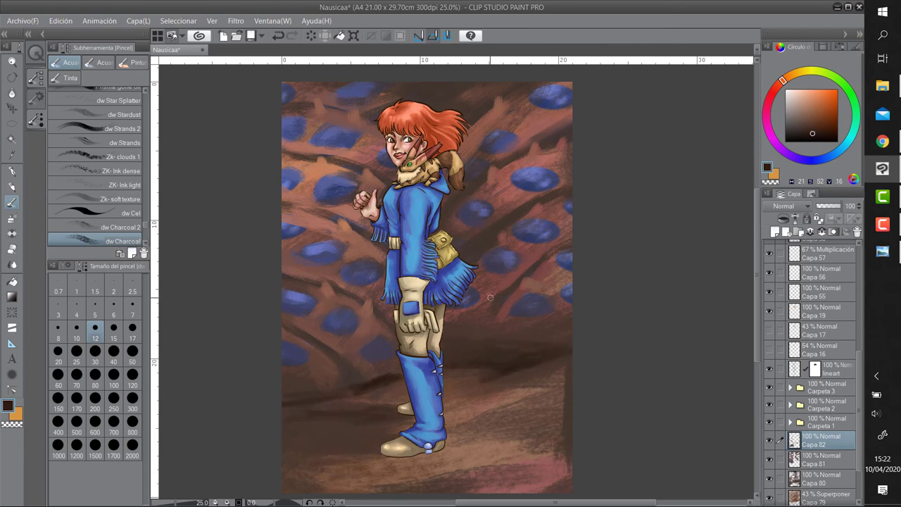
mouse_move(262, 402)
mouse_down()
mouse_move(346, 428)
mouse_move(314, 428)
mouse_up()
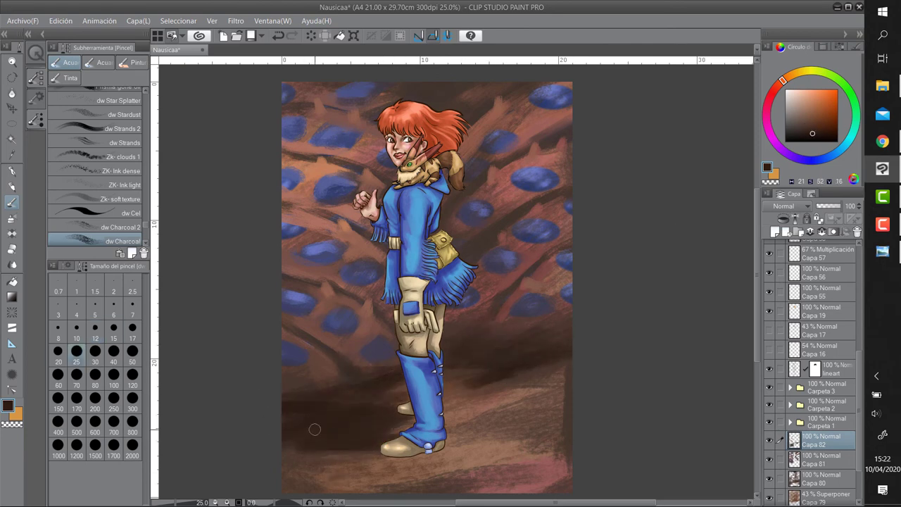